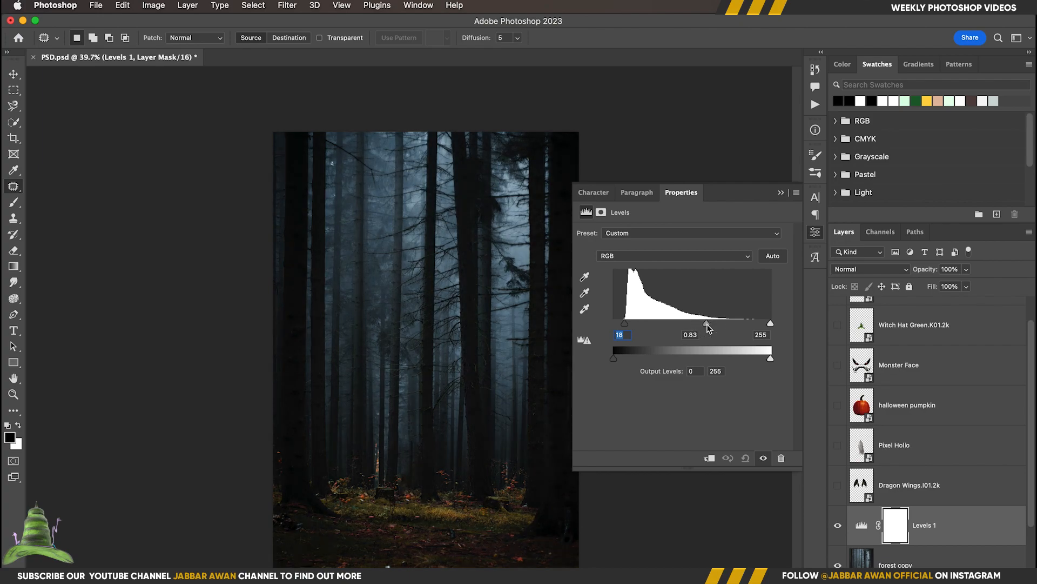
- Darken the forest with lower Levels 1 output whites, and reduce the adjustment's Blend If white limit for the underlying layer
left_click_drag(770, 357, 725, 361)
double_click(925, 509)
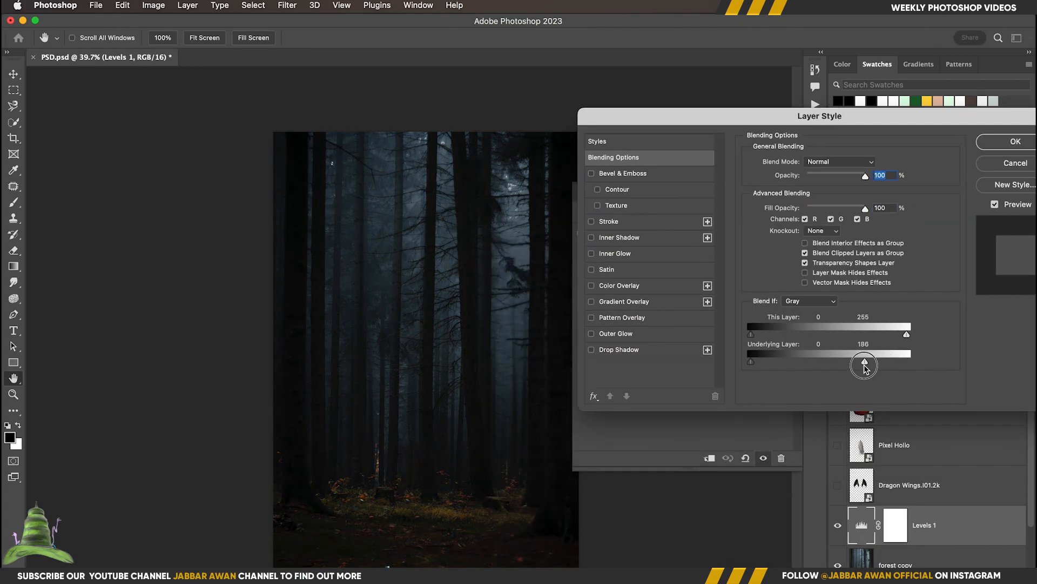
left_click_drag(865, 367, 780, 359)
key("Return")
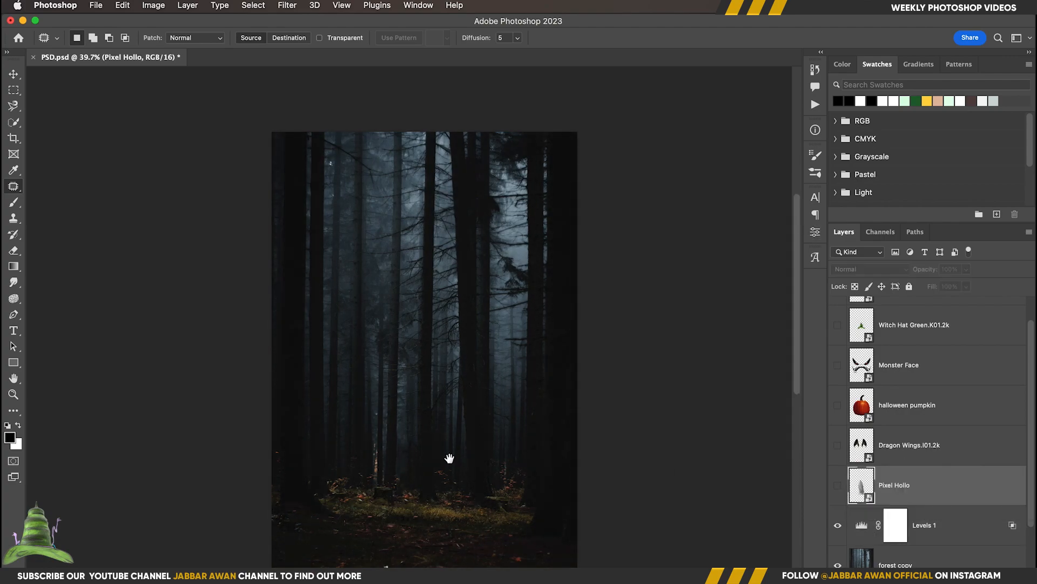
- Save the document, then resize the Pixel Hollo ghost and stand it on the forest floor
key("ctrl+s")
key("ctrl+t")
left_click_drag(414, 499, 415, 570)
left_click_drag(417, 348, 417, 375)
scroll(416, 375, "down", 1)
left_click(606, 38)
- Add a Levels adjustment clipped to the ghost with input black 98, midtones 0.95 and output levels 9 to 144
left_click(961, 575)
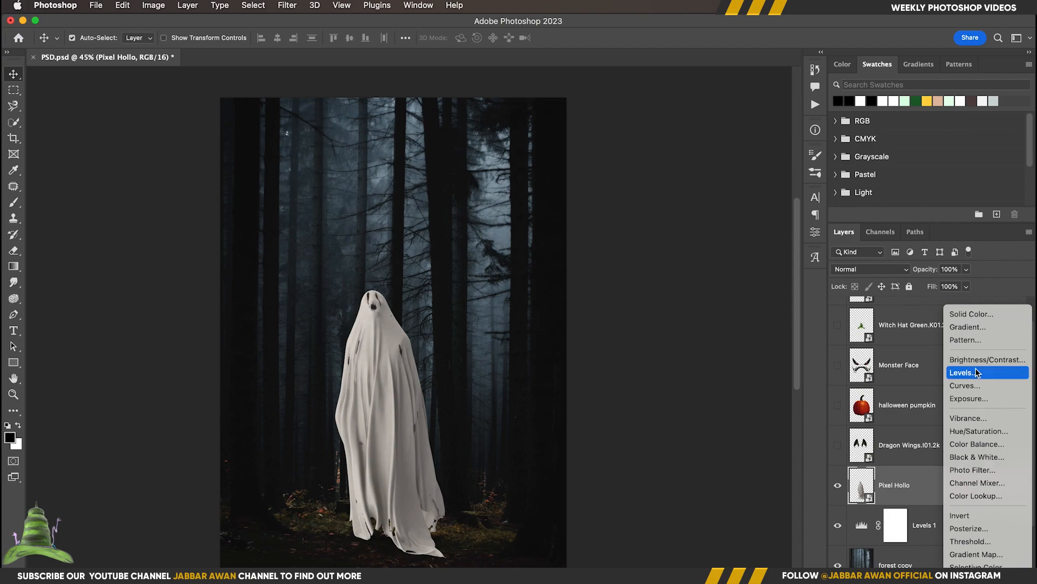
left_click(977, 372)
left_click_drag(616, 323, 647, 323)
left_click_drag(772, 358, 722, 360)
left_click_drag(647, 324, 673, 324)
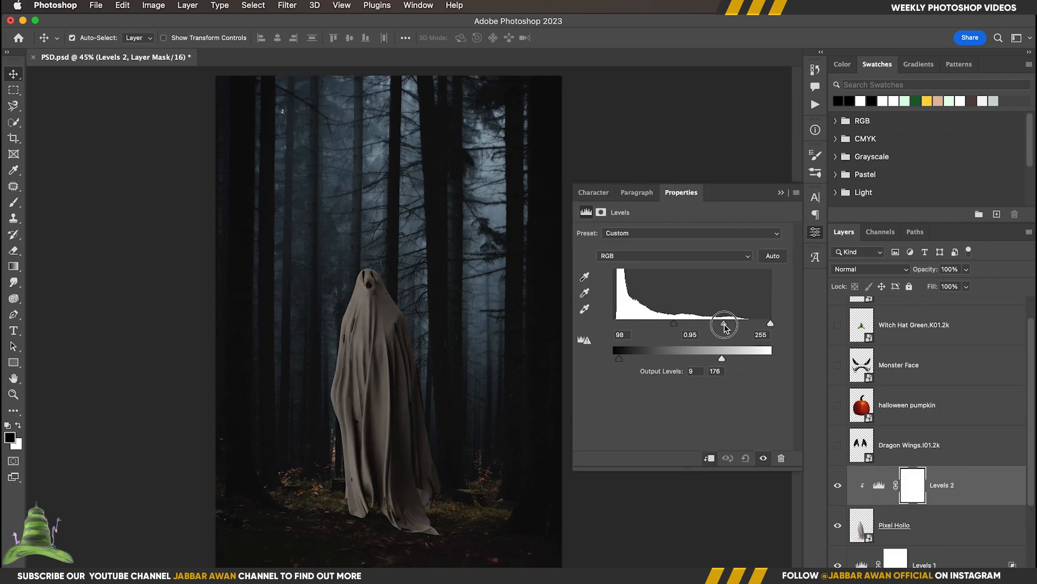
left_click_drag(722, 360, 702, 362)
- With the Levels 2 mask active, load the ghost's outline as a selection, contract it and invert it
left_click(913, 488)
mouse_move(453, 385)
left_mouse_down()
mouse_move(403, 309)
mouse_move(504, 304)
mouse_move(494, 270)
left_mouse_up()
left_click(861, 526, "super")
left_click(253, 6)
mouse_move(281, 193)
left_click(408, 229)
left_click(232, 190)
key("super+shift+i")
- Paint black on the Levels 2 mask around the ghost's edges to reveal a bright rim, and remove the selection
key("b")
scroll(459, 243, "up", 1)
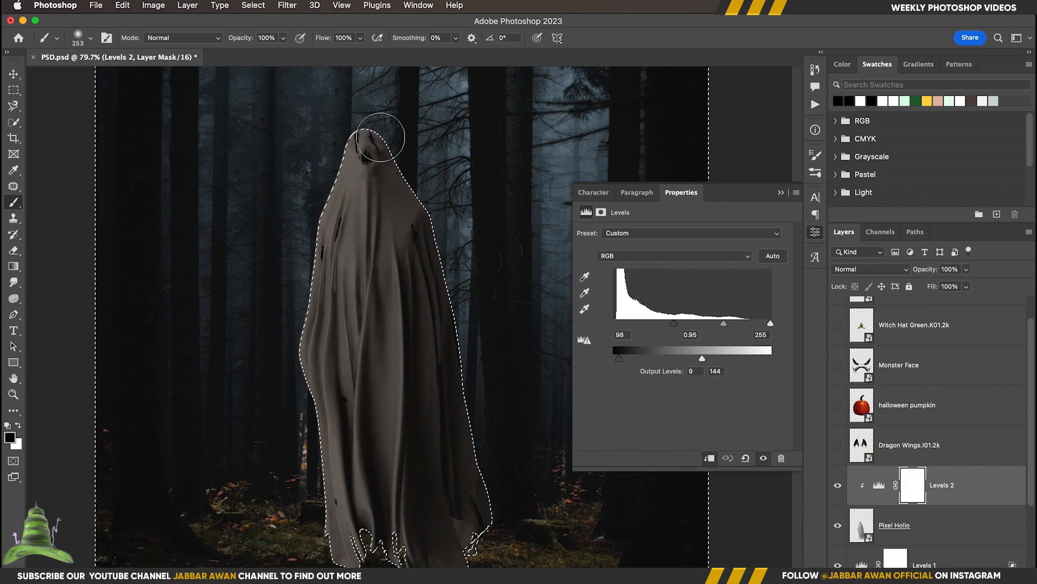
mouse_move(503, 482)
left_mouse_down()
mouse_move(467, 354)
mouse_move(319, 248)
mouse_move(320, 521)
left_mouse_up()
key("super+d")
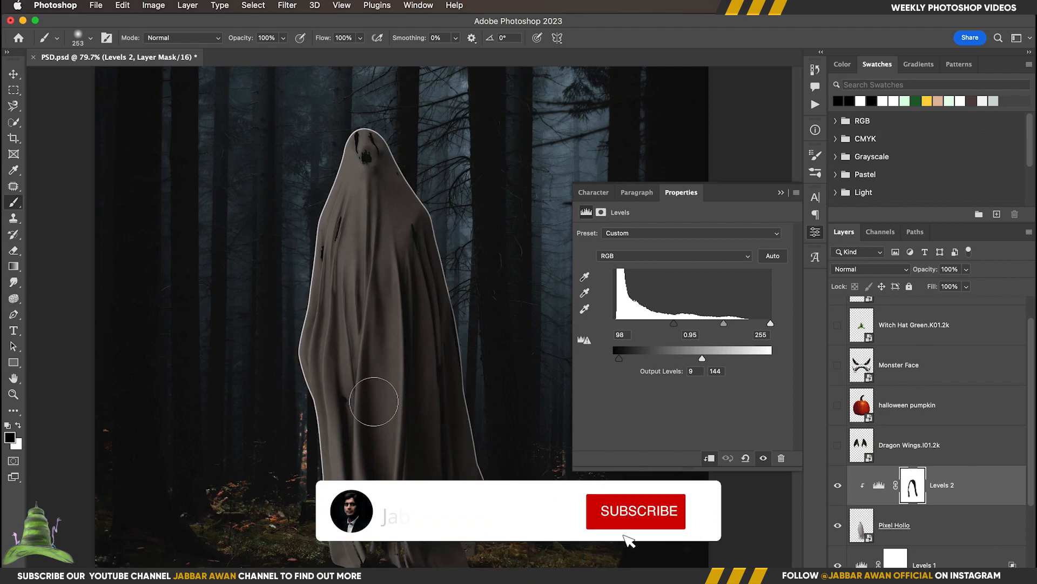
- Paint a soft rim highlight along the ghost's head, shoulder and right side on the Levels 2 mask at 29% brush opacity
mouse_move(421, 180)
left_mouse_down()
mouse_move(423, 112)
mouse_move(422, 199)
left_mouse_up()
left_click_drag(413, 229, 357, 176)
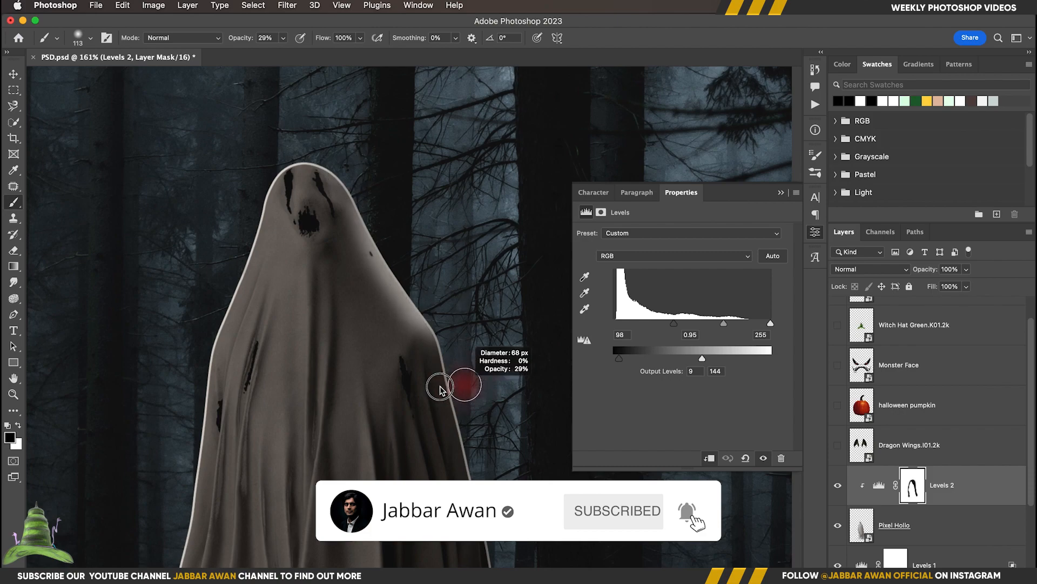
left_click_drag(440, 387, 436, 387)
left_click_drag(431, 322, 436, 321)
left_click_drag(435, 319, 418, 290)
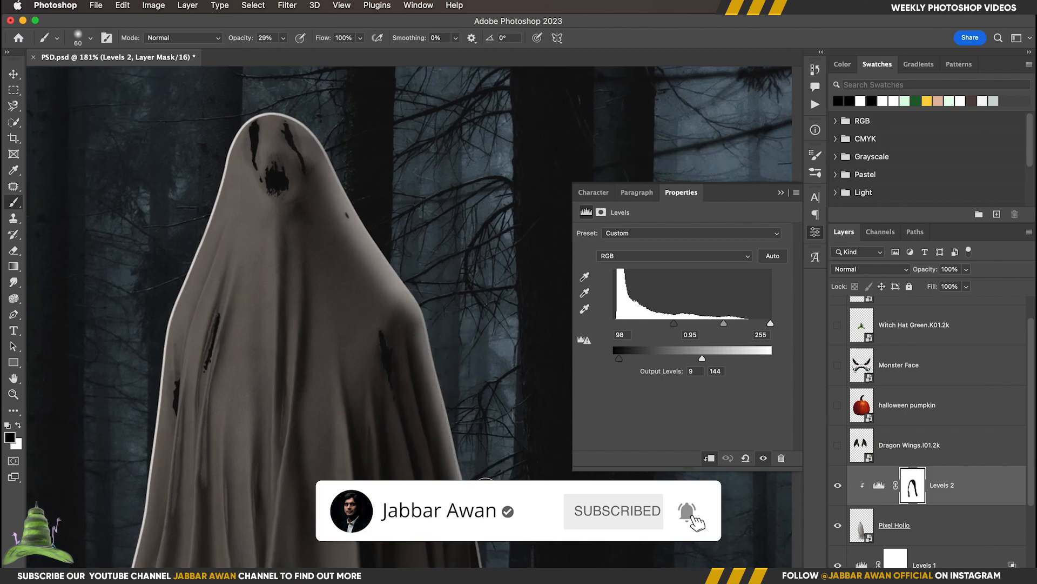
left_click_drag(485, 490, 440, 336)
left_click_drag(435, 351, 452, 465)
left_click_drag(452, 465, 428, 179)
left_click_drag(424, 271, 415, 270)
- Feather the Levels 2 mask by 1.9 px and paint edge highlights down the lower robe at 41% brush opacity
left_click(913, 486)
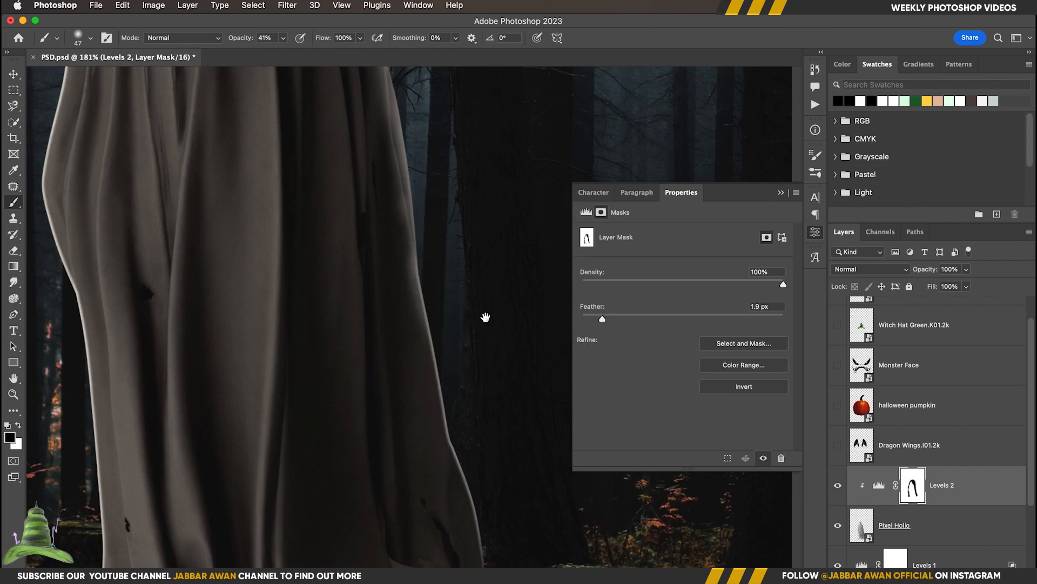
left_click_drag(485, 317, 464, 304)
left_click_drag(451, 457, 448, 407)
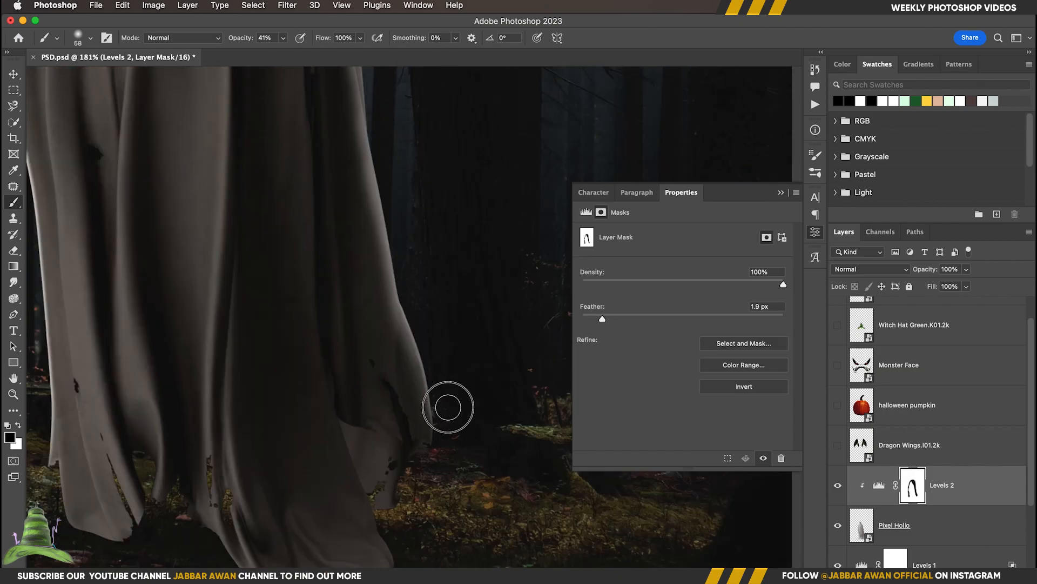
left_click_drag(457, 344, 443, 225)
left_click_drag(362, 519, 357, 449)
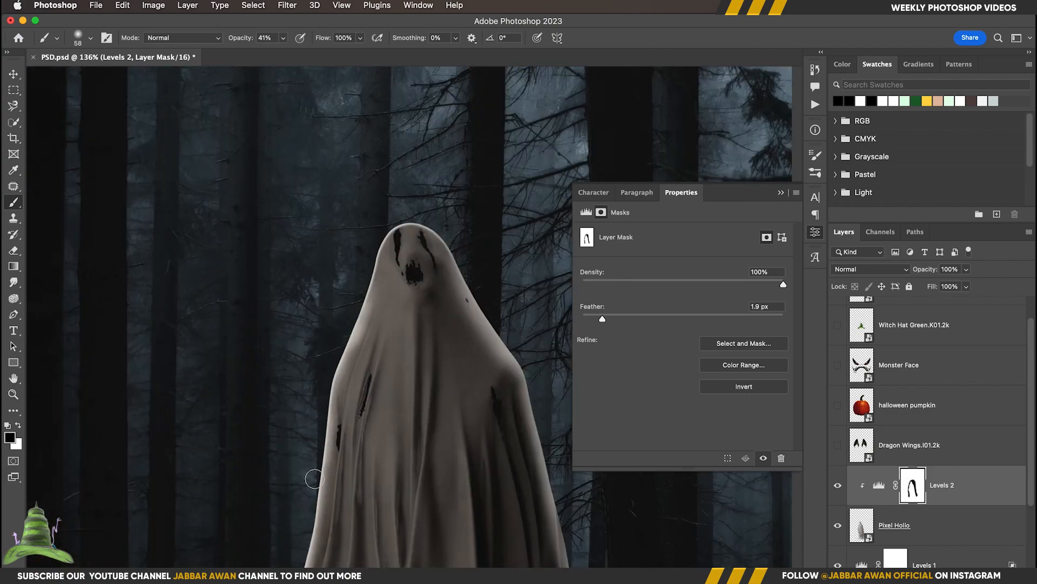
- Refine the highlights on the ghost's upper body by painting the Levels 2 mask with black and white
left_click_drag(400, 336, 424, 336)
left_click_drag(431, 253, 393, 357)
key("x")
left_click_drag(377, 310, 411, 345)
left_click_drag(411, 404, 381, 404)
left_click_drag(466, 432, 427, 338)
- Move the dragon wings layer behind the ghost, scale it to 131.42%, rotate it -2.82° and align it with the ghost's shoulders
left_click(938, 528, "shift")
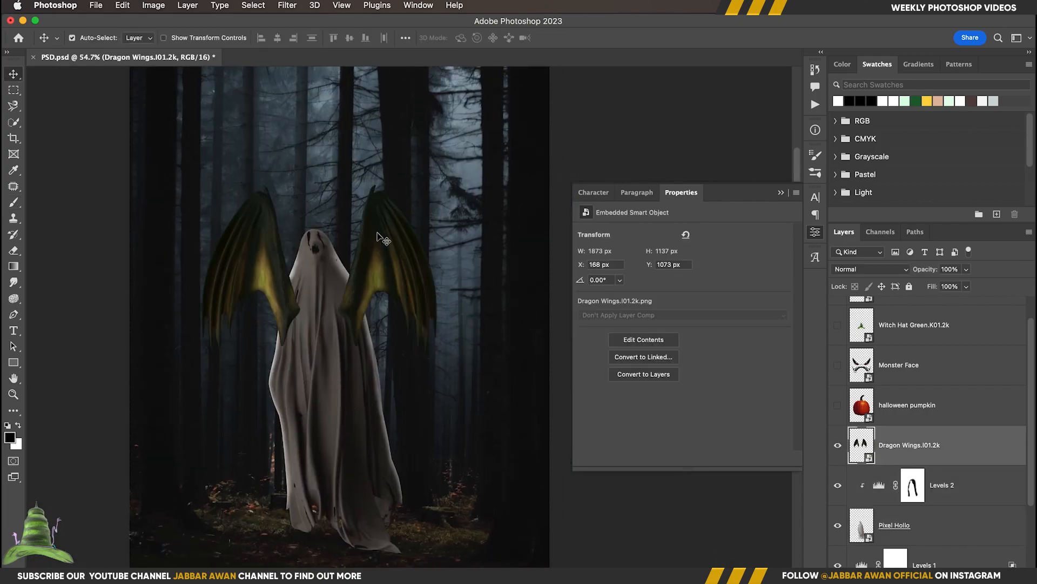
key("ctrl+bracketleft")
key("ctrl+t")
left_click_drag(492, 170, 510, 151)
left_click_drag(532, 319, 531, 308)
key("Return")
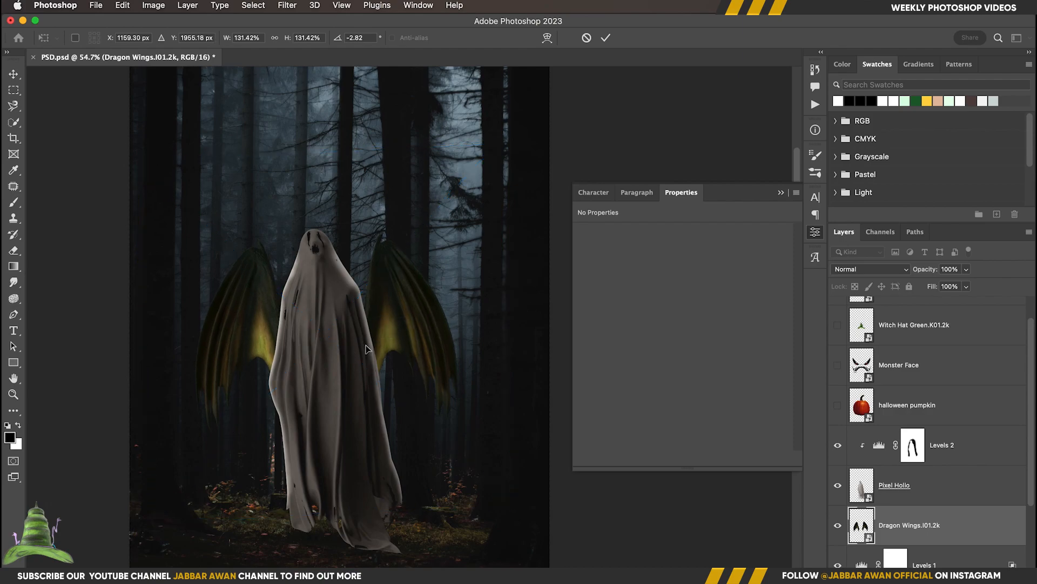
- Add a Color Balance adjustment clipped above Levels 2 with added red, green +51 and blue -18 in the highlights
left_click_drag(355, 340, 393, 315)
left_click(960, 575)
left_click(665, 436)
scroll(666, 436, "down", 2)
left_click(943, 445)
left_click(960, 575)
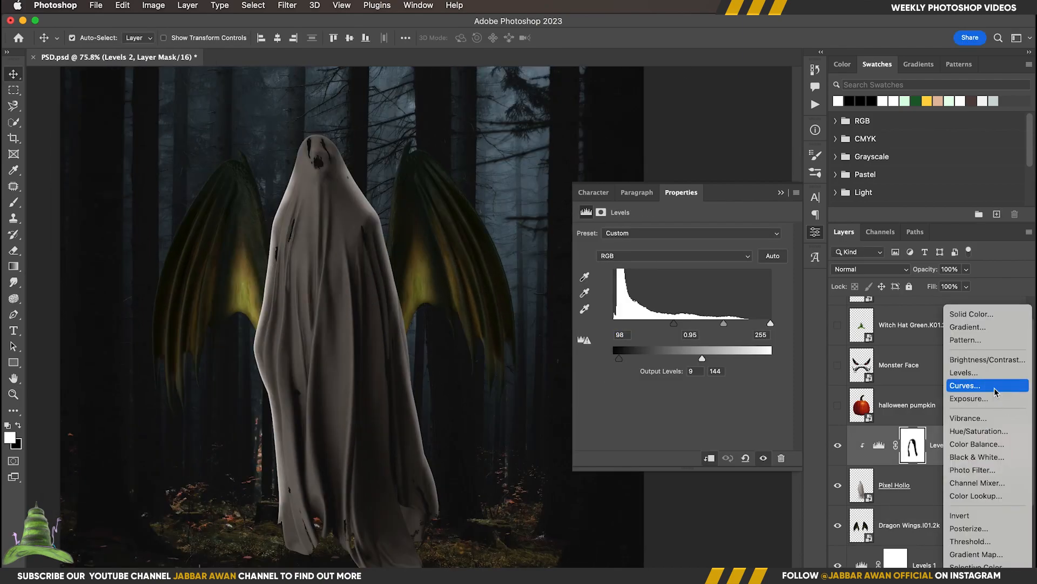
left_click(977, 444)
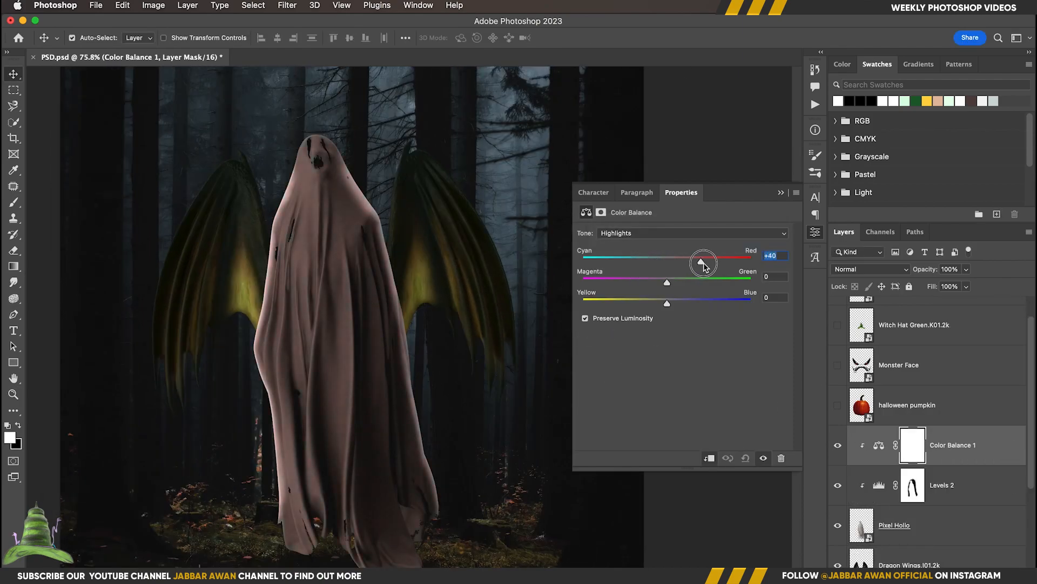
left_click_drag(703, 265, 695, 261)
left_click_drag(666, 282, 652, 307)
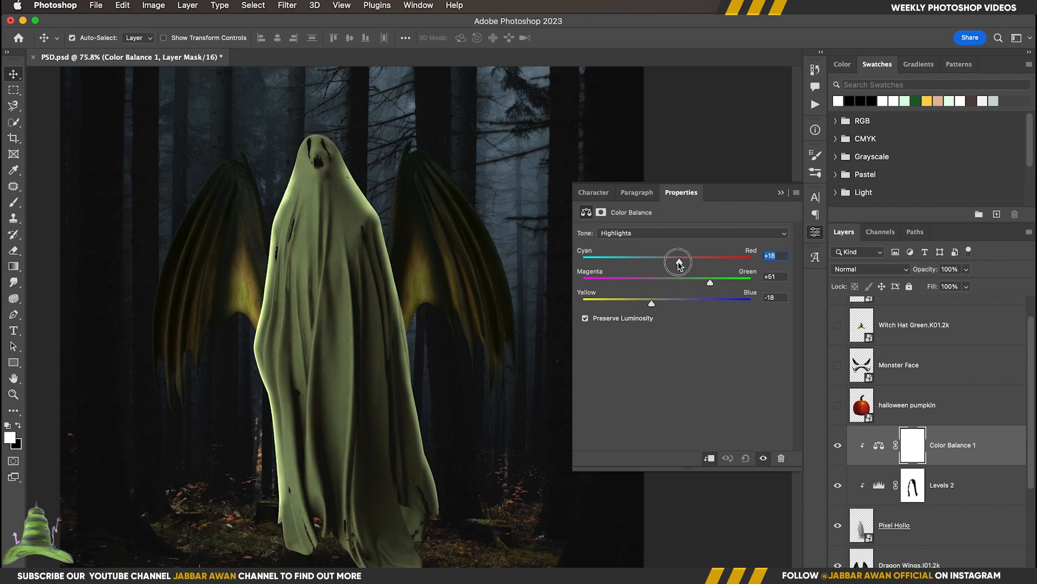
left_click(780, 192)
- Fade Color Balance 1 out of the ghost's dark tones with a split Blend If black limit for the underlying layer
double_click(986, 451)
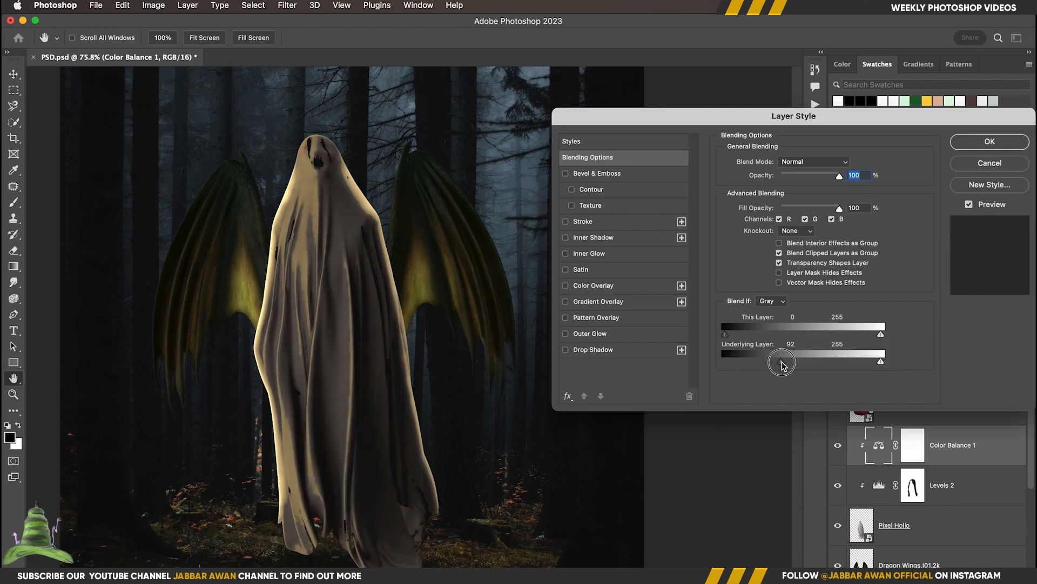
mouse_move(725, 361)
left_mouse_down()
mouse_move(764, 365)
mouse_move(726, 363)
left_mouse_up()
left_click_drag(726, 364, 822, 363)
left_click_drag(725, 364, 764, 364)
left_click(989, 143)
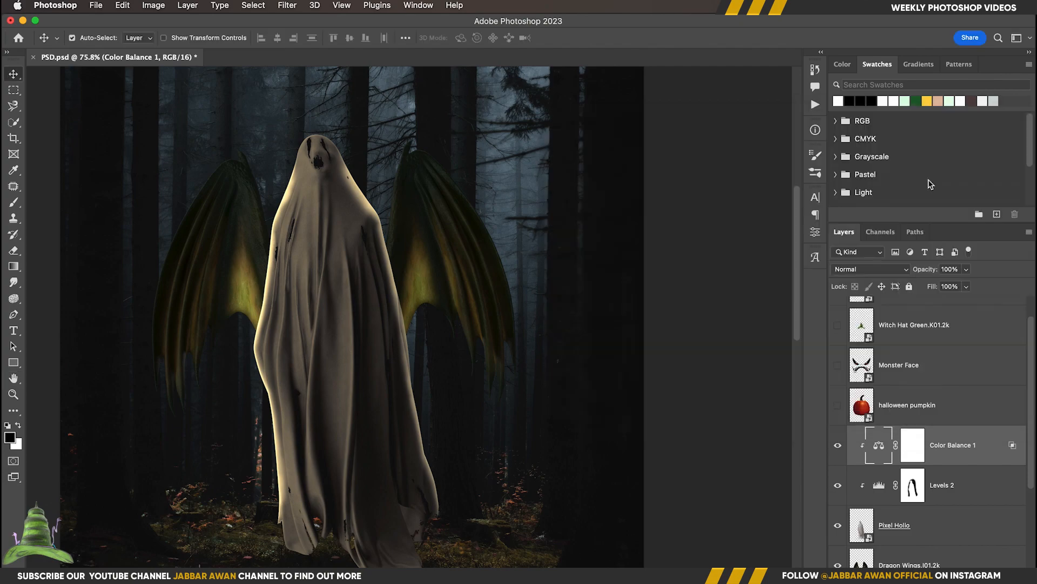
- Paint black on the Color Balance 1 mask over the bottom hem of the ghost's robe to remove the tint
left_click_drag(554, 430, 549, 445)
left_click(914, 438)
key("b")
key("x")
mouse_move(381, 532)
left_mouse_down()
mouse_move(331, 525)
mouse_move(367, 402)
left_mouse_up()
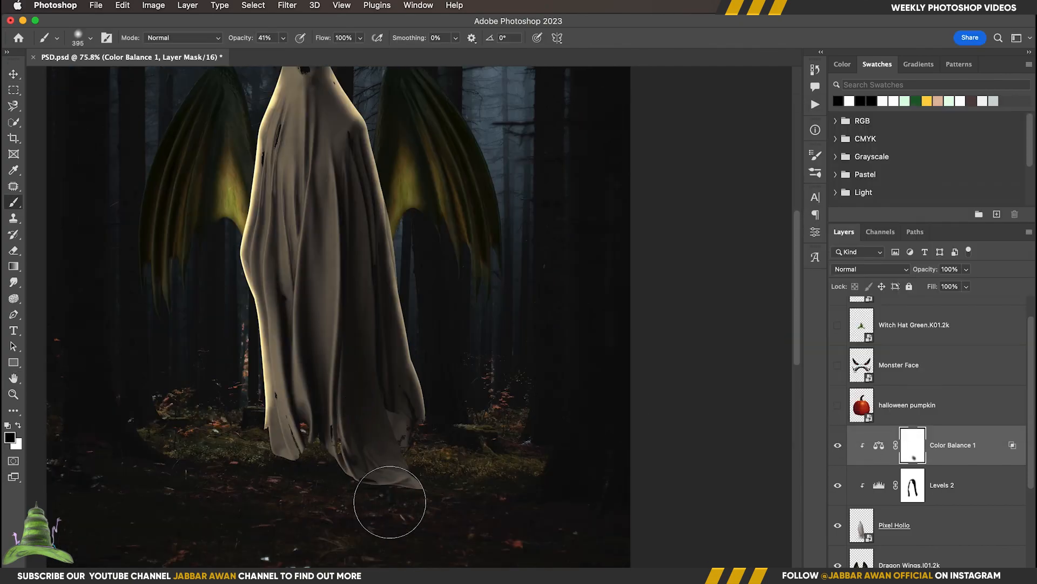
left_click_drag(346, 286, 335, 546)
key("v")
- Add a solid color fill above the dragon wings using a tan color sampled from the ghost's rim light
left_click(449, 432)
left_click(988, 489)
scroll(972, 470, "down", 2)
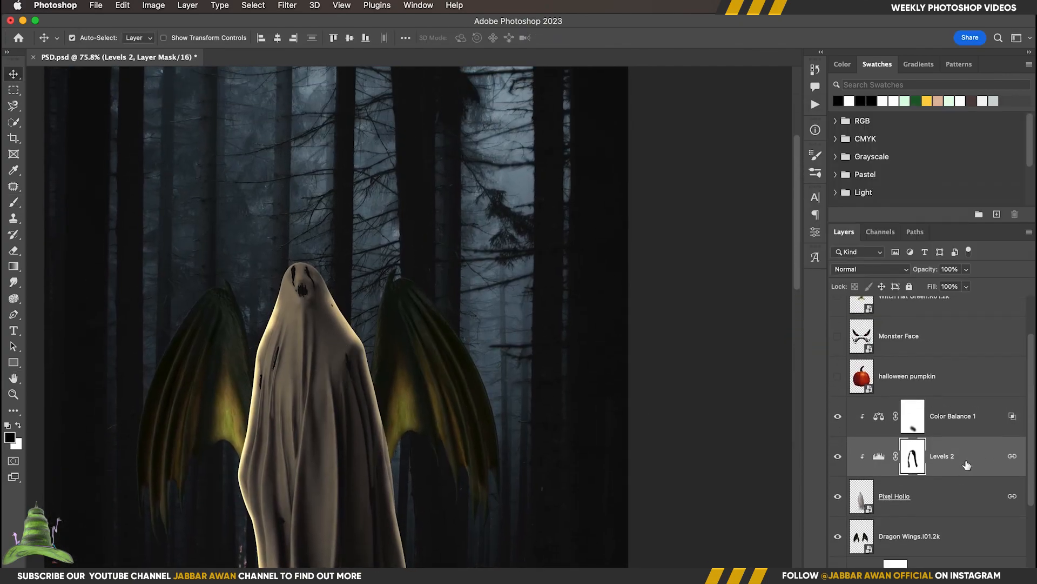
left_click_drag(342, 490, 347, 374)
left_click(963, 538)
left_click(961, 572)
left_click(967, 310)
left_click(357, 211)
left_click(964, 220)
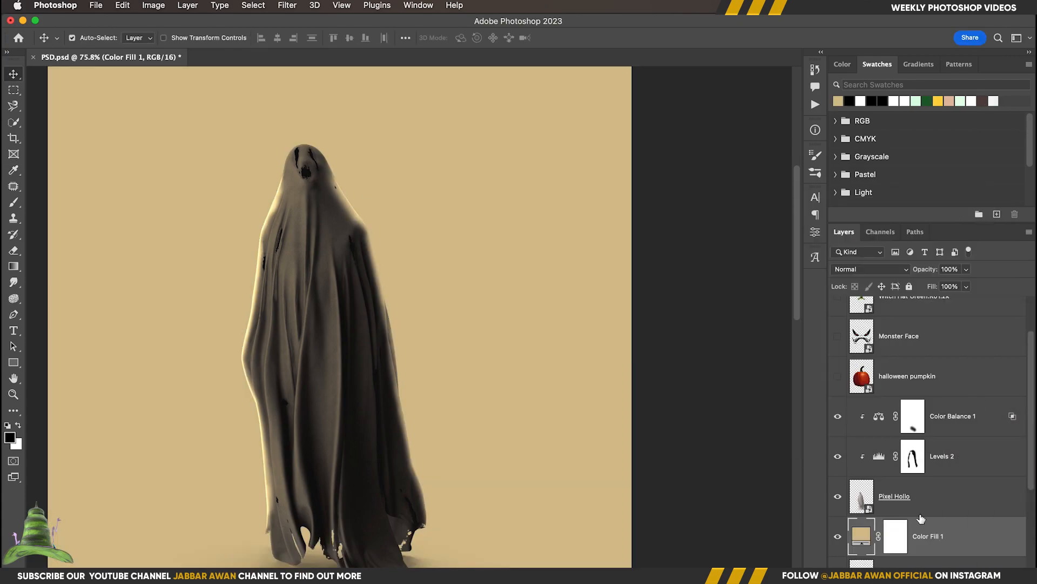
- Clip the color fill to the dragon wings and invert its mask to black
left_click(927, 556, "alt")
key("super+i")
scroll(341, 286, "up", 4)
left_click_drag(341, 286, 359, 324)
scroll(367, 323, "down", 3)
- Load the wings' outline as an inverted selection, paint white on the Color Fill 1 mask along both outer edges, and deselect
left_click(862, 565, "super")
key("m")
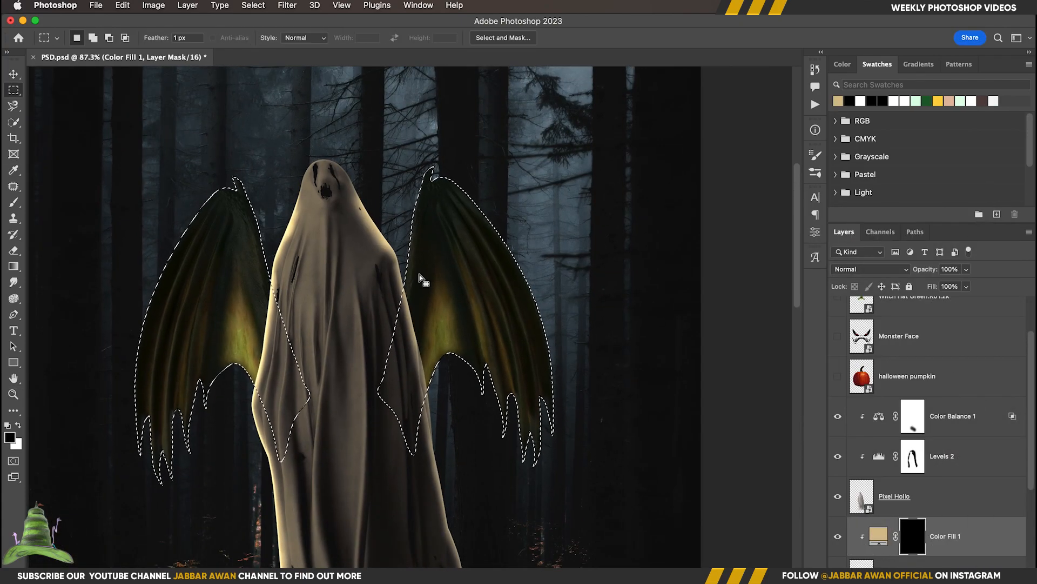
key("shift+super+i")
key("b")
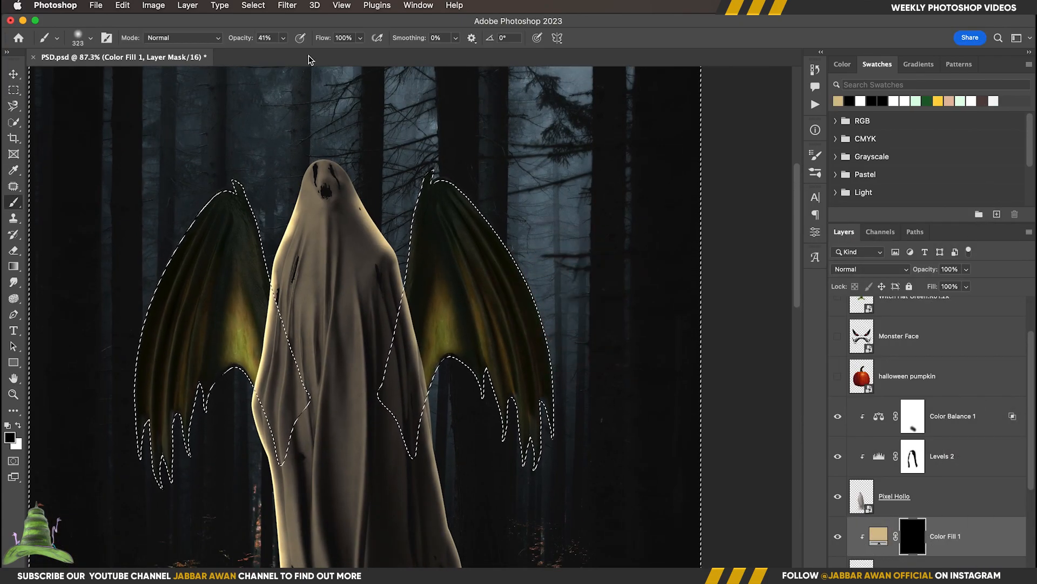
key("x")
mouse_move(436, 187)
left_mouse_down()
mouse_move(528, 289)
mouse_move(537, 417)
left_mouse_up()
left_click_drag(235, 189, 127, 366)
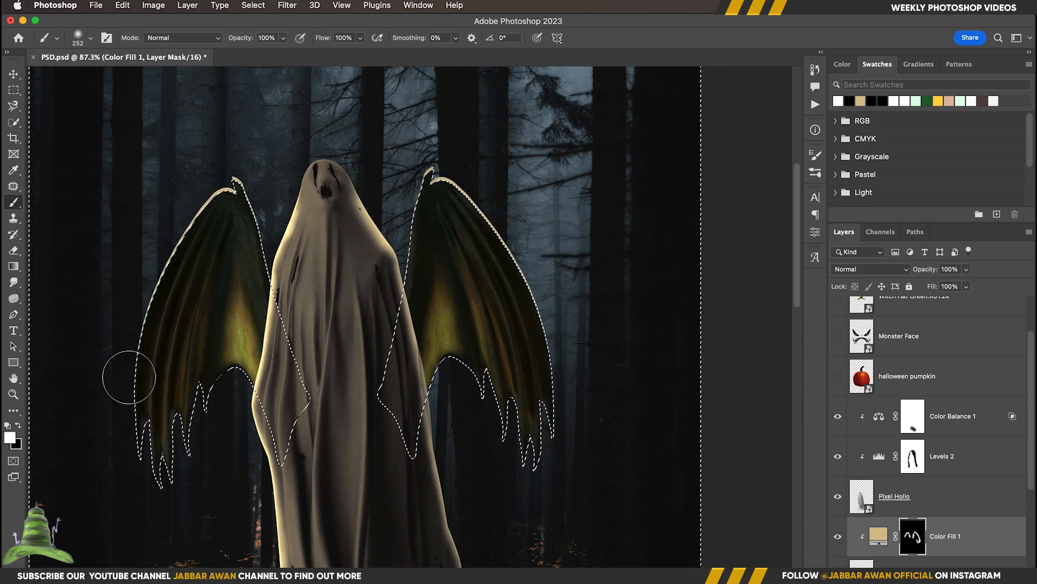
key("super+d")
- Feather the Color Fill 1 mask to soften the rim light on the wings
scroll(201, 457, "up", 1)
double_click(912, 536)
left_click_drag(583, 319, 633, 319)
mouse_move(442, 336)
left_mouse_down()
mouse_move(404, 343)
mouse_move(417, 322)
left_mouse_up()
scroll(405, 340, "down", 4)
key("v")
left_click(860, 463)
left_click_drag(425, 395, 414, 387)
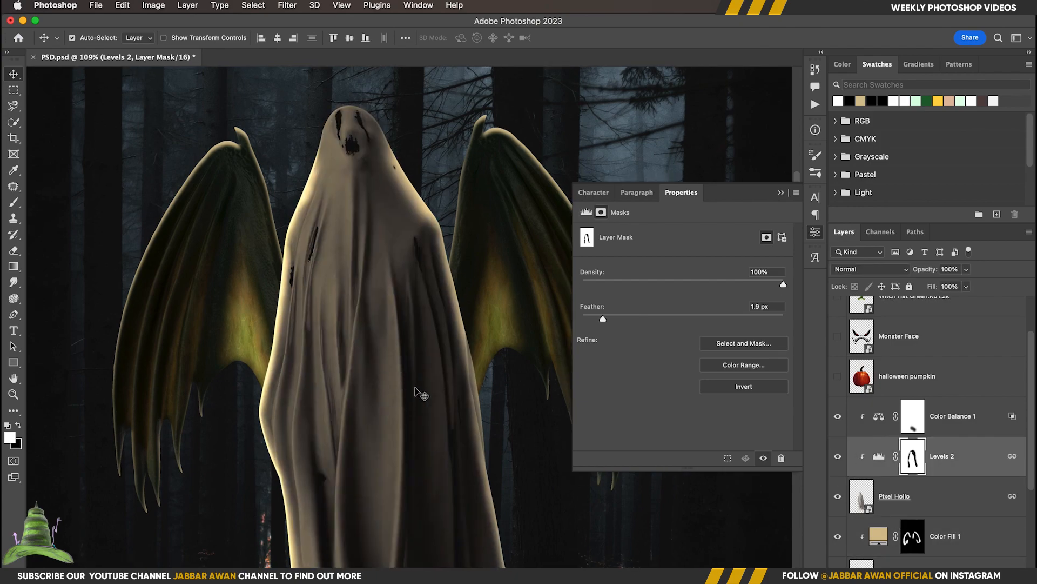
scroll(412, 363, "down", 5)
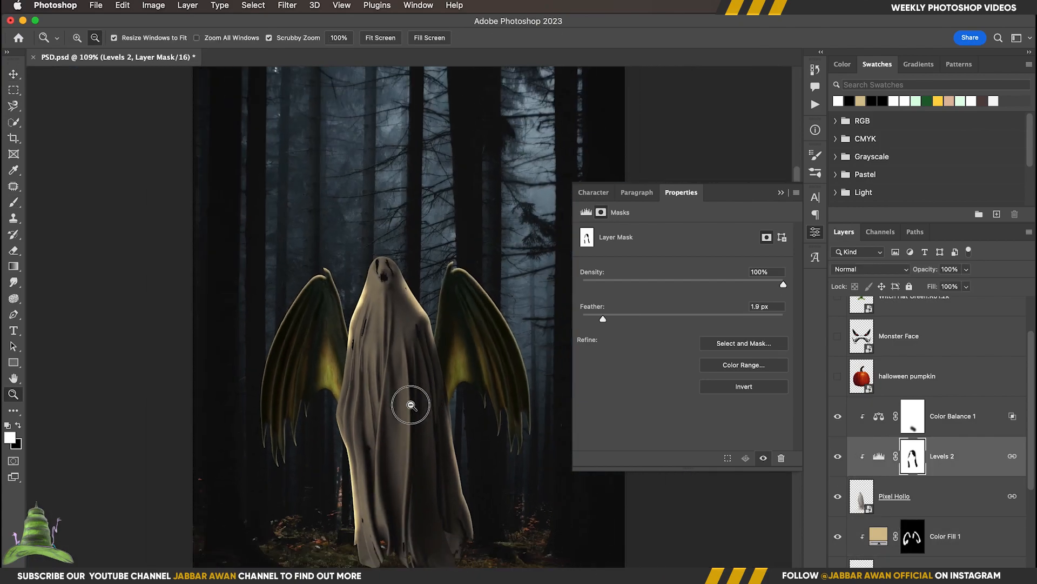
scroll(389, 340, "up", 2)
- Add a second clipped Color Balance adjustment above Color Balance 1 and shift the ghost's midtones toward blue
key("v")
left_click(917, 432)
left_click(930, 574)
left_click(965, 450)
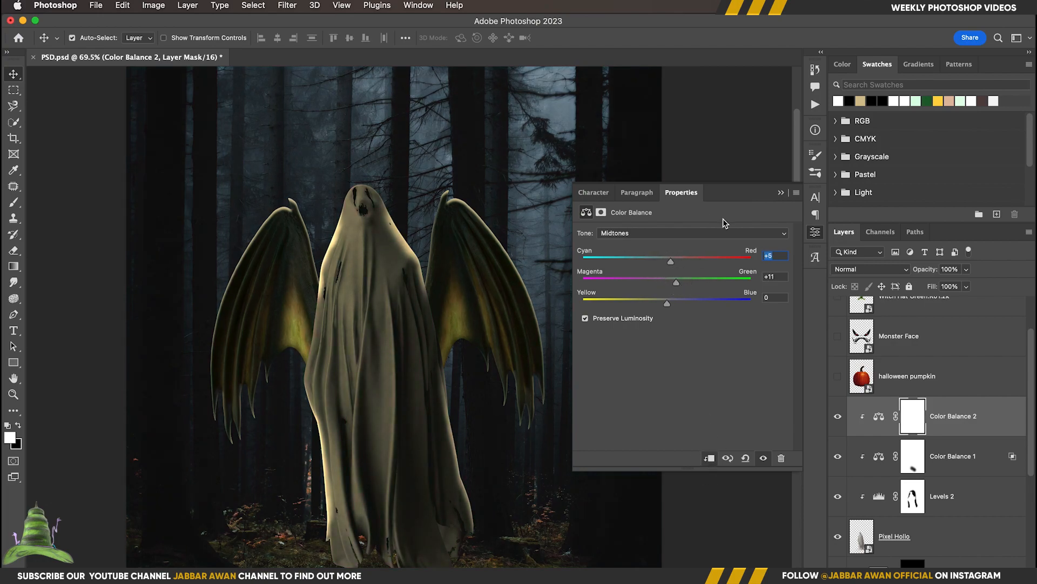
left_click_drag(686, 304, 682, 304)
- Add a Color Balance adjustment clipped to the dragon wings, above the color fill, with midtones blue at +8
left_click_drag(409, 373, 367, 328)
scroll(886, 519, "down", 2)
left_click(878, 523)
left_click(930, 574)
left_click(975, 443)
left_click_drag(960, 517, 960, 530)
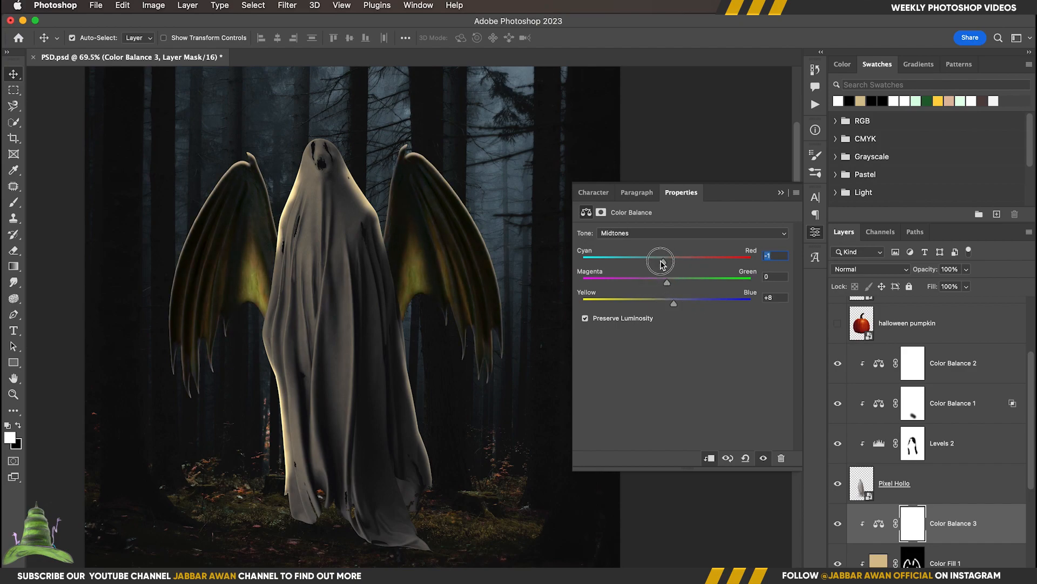
- Set the wings' Color Balance shadows to red +3, green 0 and blue +3, and save the document
left_click(652, 233)
left_click(654, 221)
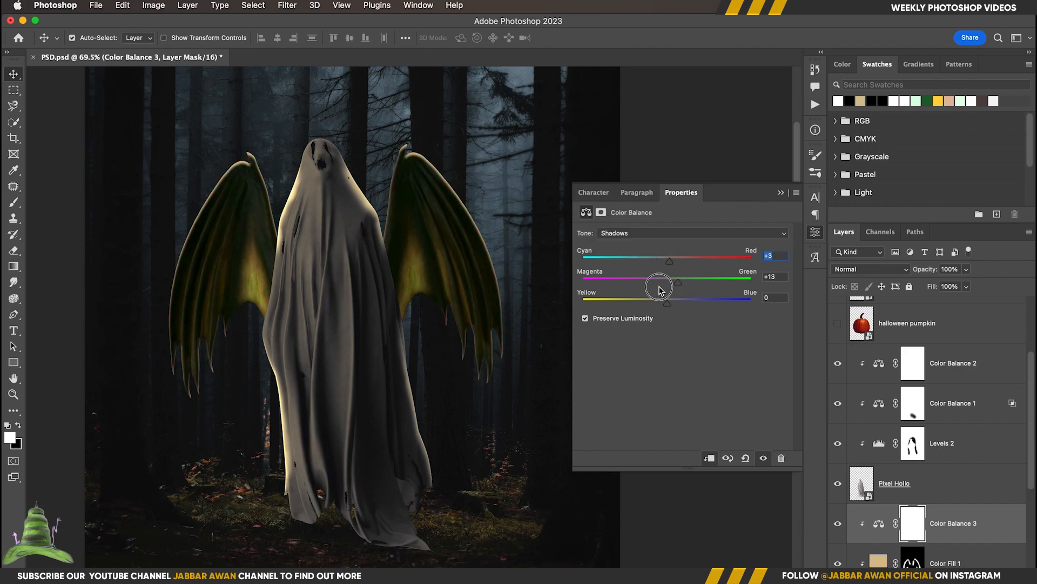
key("ctrl+0")
key("ctrl+s")
- Show the halloween pumpkin layer, scale it down, tilt it slightly and place it over the ghost's head
scroll(930, 406, "up", 2)
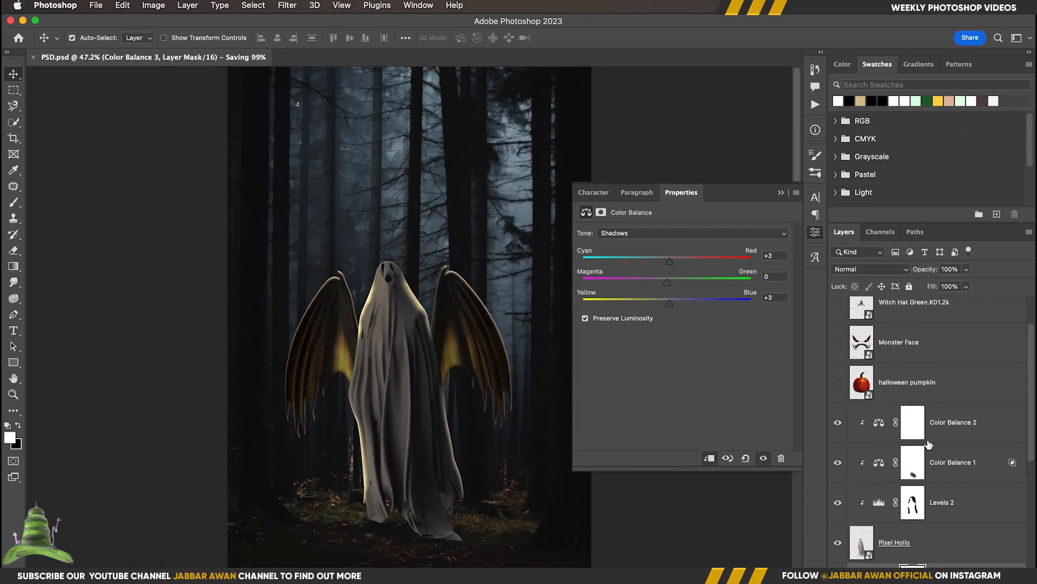
left_click(837, 400)
left_click(950, 414)
key("super+t")
left_click_drag(542, 165, 450, 277)
scroll(412, 327, "up", 5)
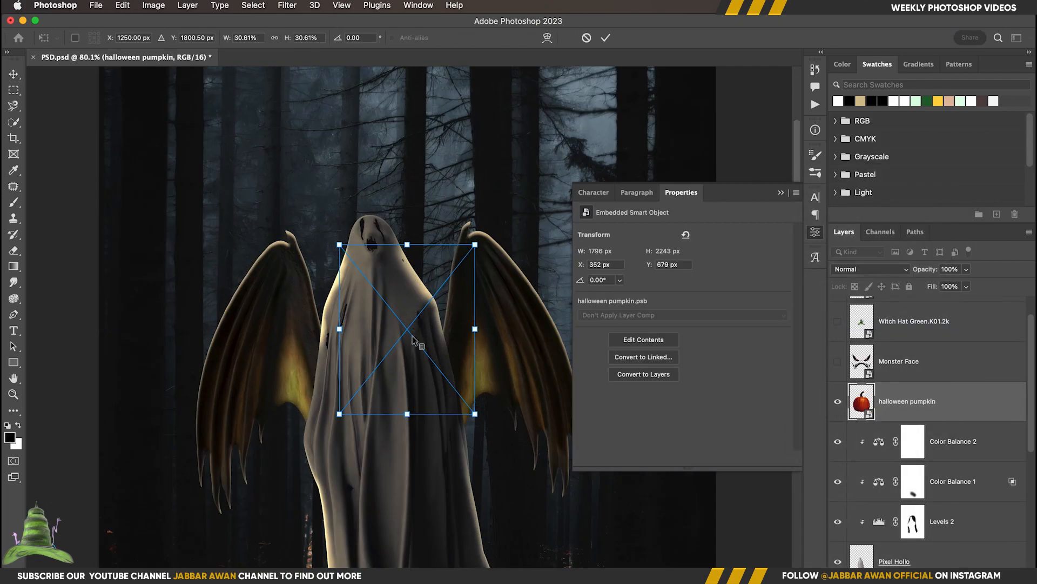
left_click_drag(418, 346, 381, 231)
left_click_drag(468, 158, 463, 151)
left_click_drag(367, 280, 372, 268)
left_click_drag(436, 113, 414, 146)
left_click_drag(376, 246, 392, 209)
key("Return")
- Fine-tune the pumpkin head to 375 × 487 px with a -3.58° rotation, centered on the ghost's neck
key("super+t")
left_click_drag(412, 128, 400, 146)
left_click_drag(342, 221, 349, 229)
key("Return")
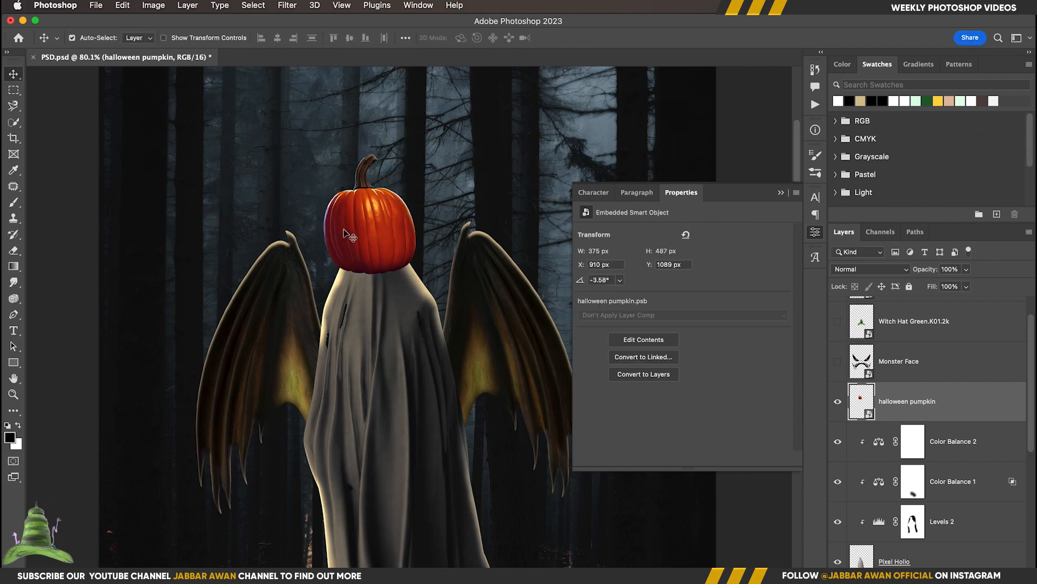
- Paint white on the Levels 2 mask to darken the ghost's robe directly below the pumpkin
scroll(374, 252, "up", 9)
left_click(917, 525)
key("b")
left_click_drag(289, 303, 311, 319)
left_click_drag(473, 303, 462, 316)
scroll(422, 349, "down", 1)
left_click_drag(422, 350, 423, 384)
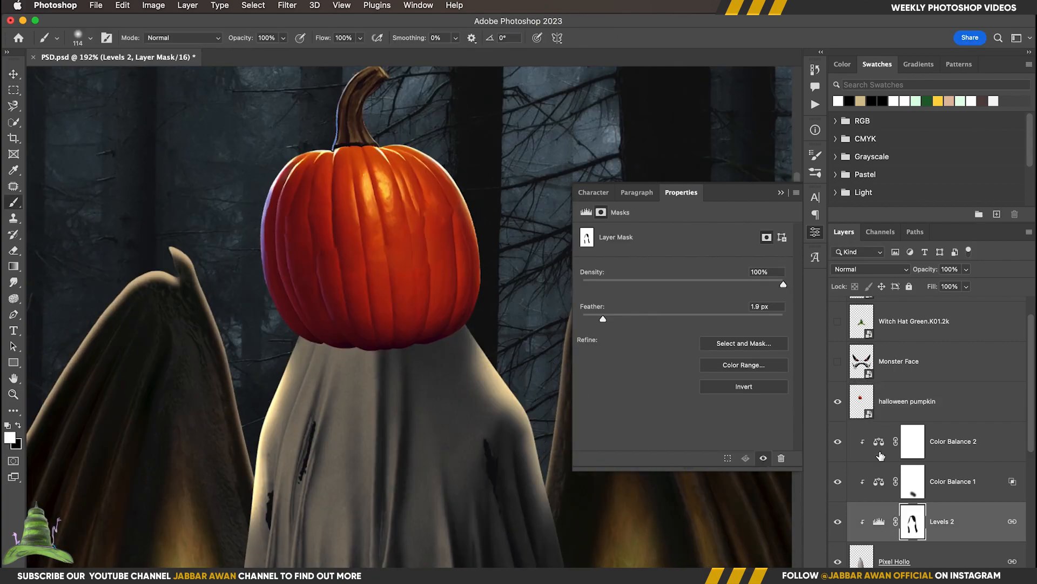
- Add a Levels adjustment clipped to the pumpkin with input black 41, output black 15, reduced output whites and darker midtones
left_click(880, 453)
left_click(881, 406)
left_click(710, 458)
left_click_drag(614, 324, 638, 325)
left_click_drag(613, 359, 623, 359)
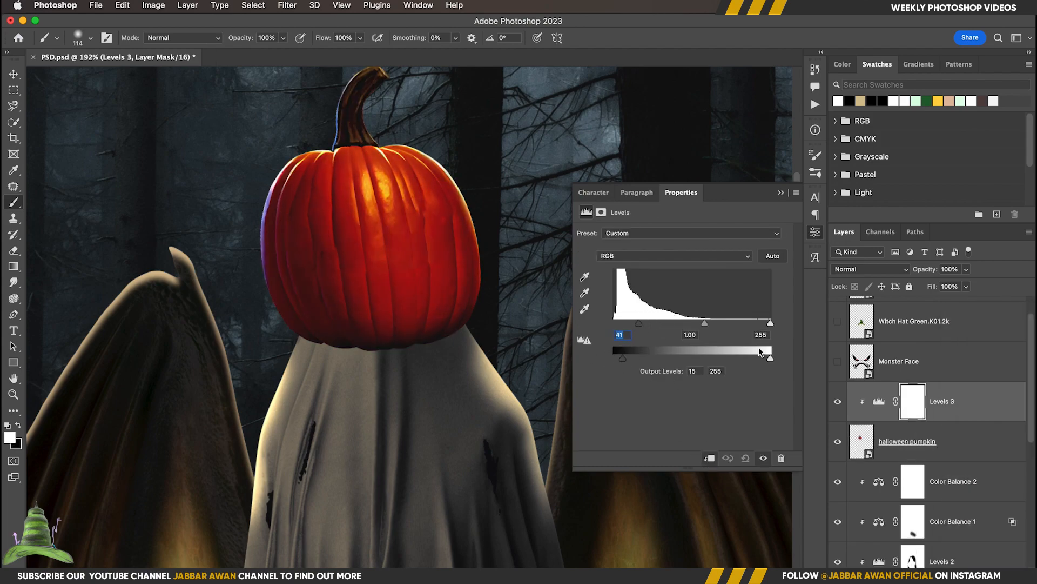
left_click_drag(770, 359, 723, 358)
left_click_drag(705, 324, 716, 324)
left_click(781, 193)
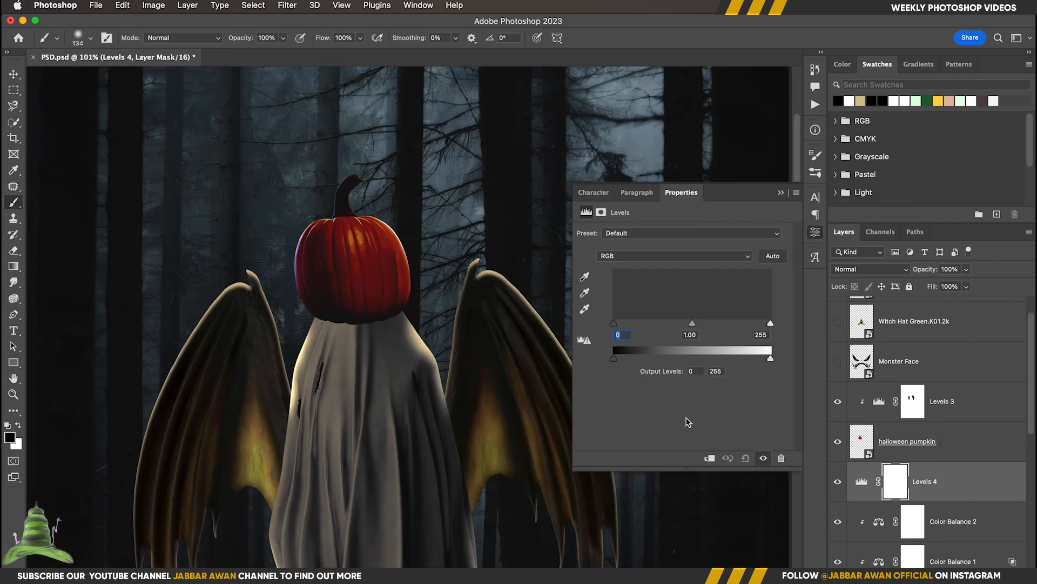
- Clip the Levels 4 adjustment to the ghost with input black 47, midtones 0.83 and output white 82, and invert its mask
left_click_drag(614, 323, 635, 323)
left_click_drag(614, 359, 613, 360)
left_click_drag(771, 359, 664, 359)
left_click_drag(714, 327, 715, 327)
key("super+i")
key("x")
- Paint white on the Levels 4 mask at 20% opacity to darken the middle and lower folds of the robe
left_click_drag(415, 486, 414, 452)
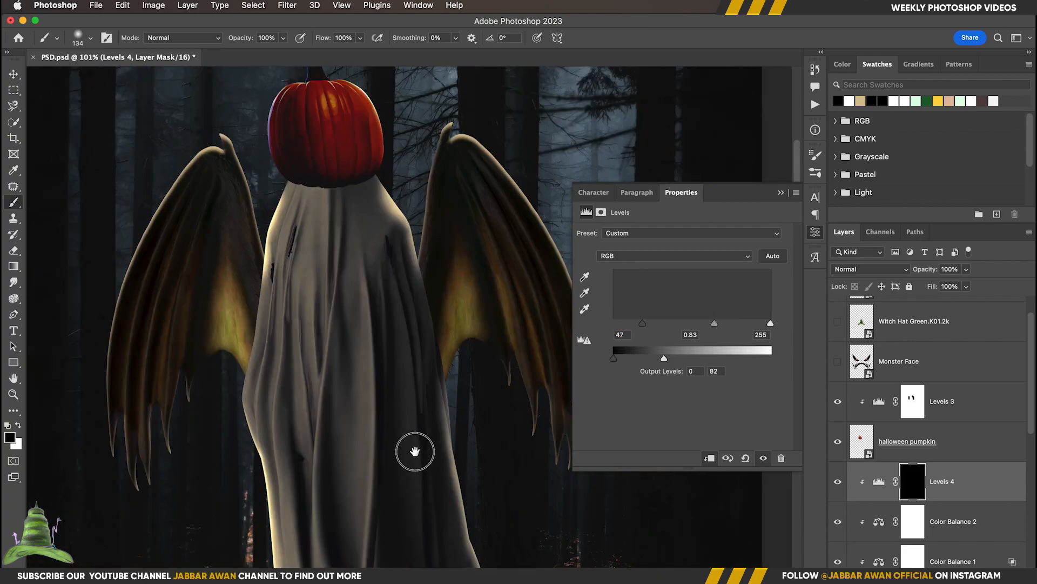
left_click_drag(436, 256, 436, 372)
left_click_drag(310, 331, 283, 513)
key("super+z")
left_click_drag(267, 259, 256, 152)
left_click_drag(391, 327, 427, 327)
left_click_drag(300, 486, 345, 261)
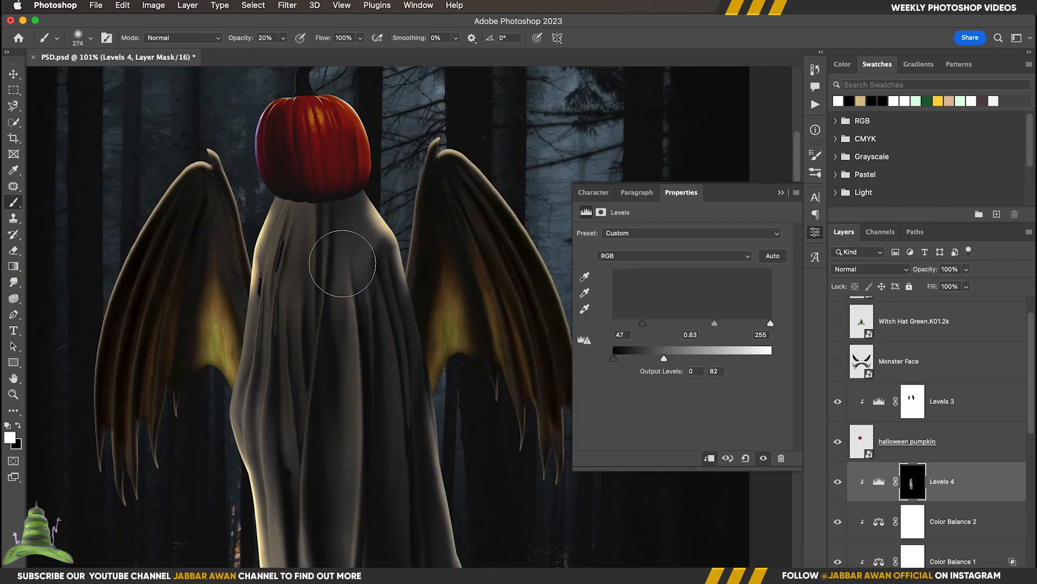
left_click_drag(373, 491, 373, 229)
left_click_drag(294, 224, 308, 479)
left_click_drag(381, 330, 460, 530)
left_click_drag(351, 132, 408, 419)
left_click_drag(317, 276, 318, 446)
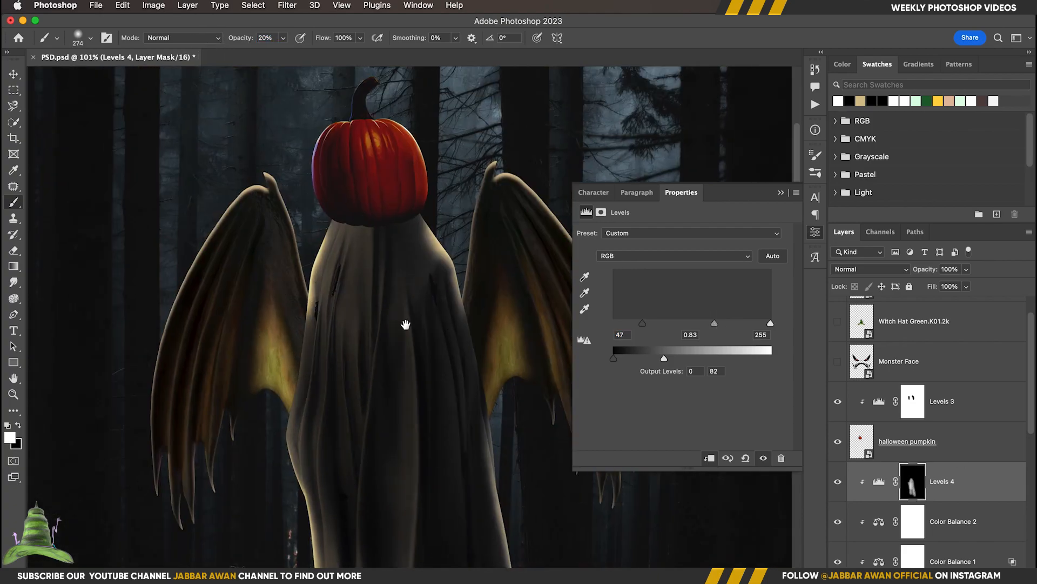
- Add a layer mask to the halloween pumpkin and softly paint black along its base to blend it into the robe
left_click_drag(406, 325, 443, 459)
left_click_drag(414, 350, 460, 350)
mouse_move(427, 378)
left_mouse_down()
mouse_move(389, 377)
mouse_move(390, 413)
mouse_move(329, 532)
mouse_move(454, 393)
mouse_move(487, 393)
left_mouse_up()
left_click(913, 401)
left_click_drag(540, 401, 518, 400)
left_click(871, 441)
left_click(913, 573)
left_click_drag(365, 401, 418, 399)
key("x")
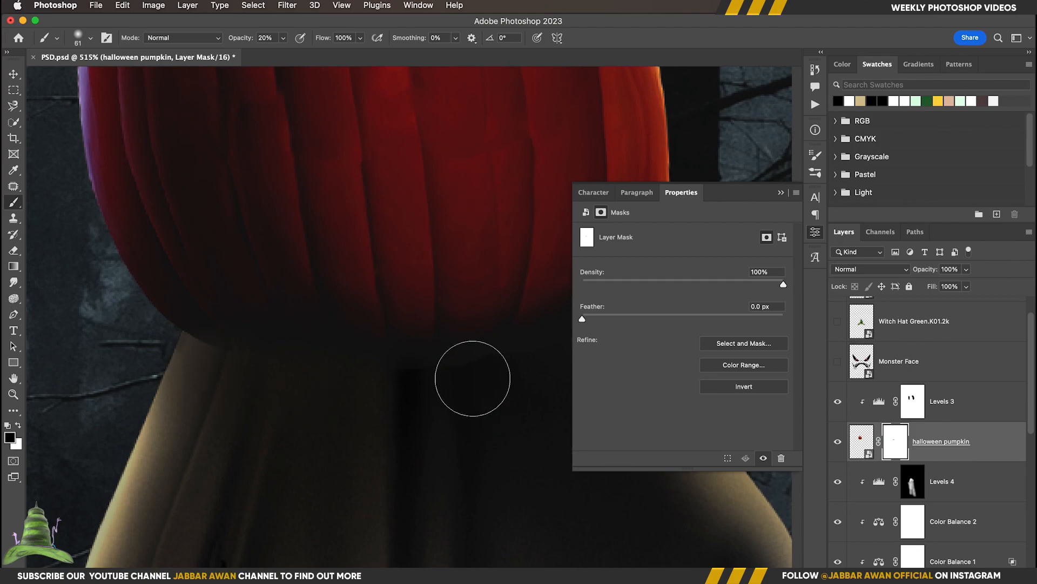
left_click_drag(488, 388, 326, 390)
mouse_move(269, 413)
left_mouse_down()
mouse_move(439, 365)
mouse_move(375, 385)
left_mouse_up()
left_click_drag(438, 386, 426, 331)
left_click_drag(465, 331, 441, 331)
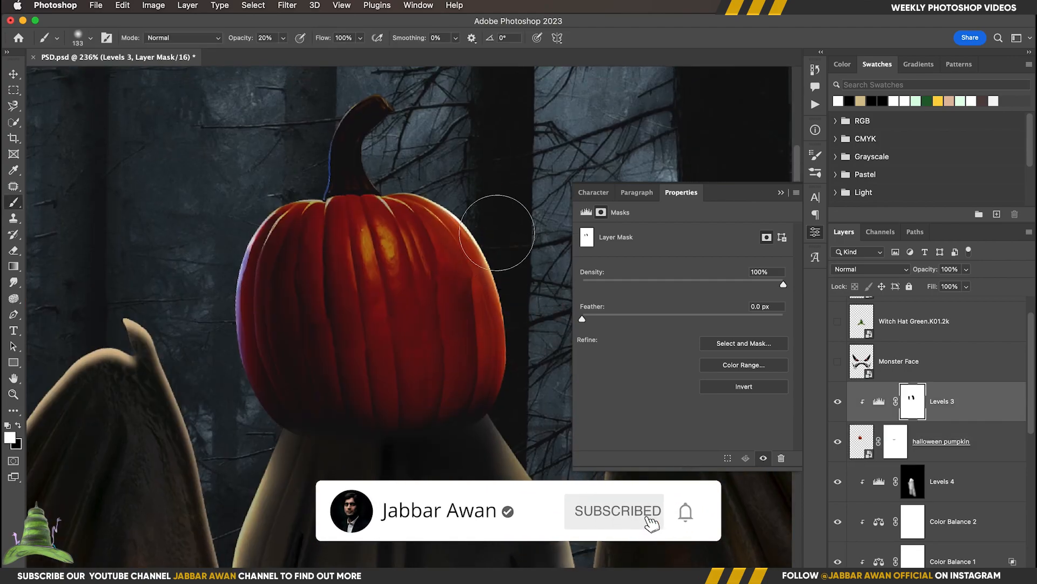
- Paint on the Levels 3 mask at 20% opacity to bring back light along the pumpkin's right side
left_click_drag(509, 232, 498, 324)
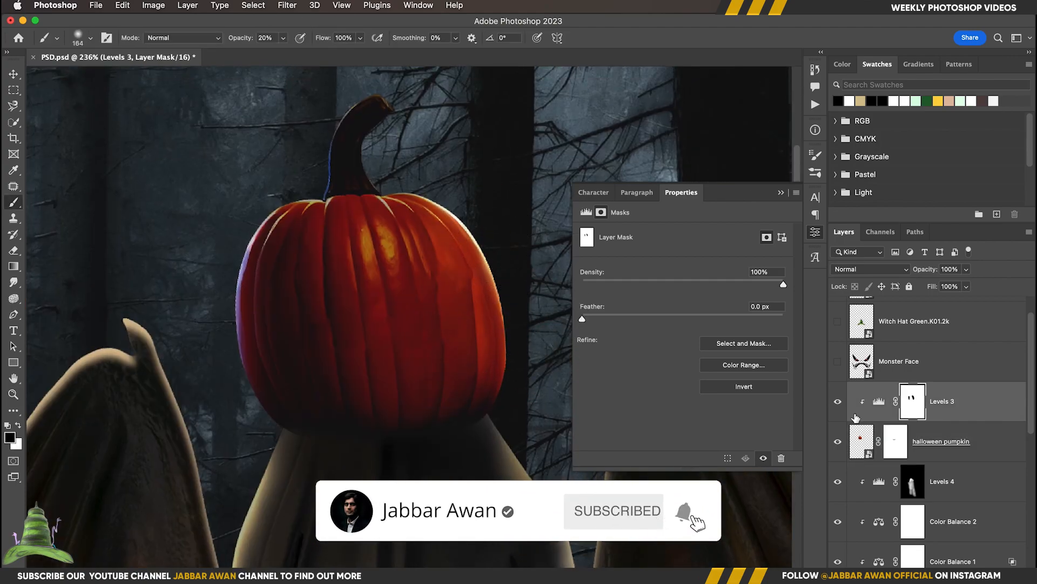
left_click_drag(371, 300, 338, 298)
left_click_drag(380, 416, 384, 250)
left_click_drag(410, 335, 389, 346)
- Add a Color Balance adjustment clipped to the pumpkin and set the shadows to -27, +4 and -19
key("v")
left_click(961, 573)
left_click(971, 440)
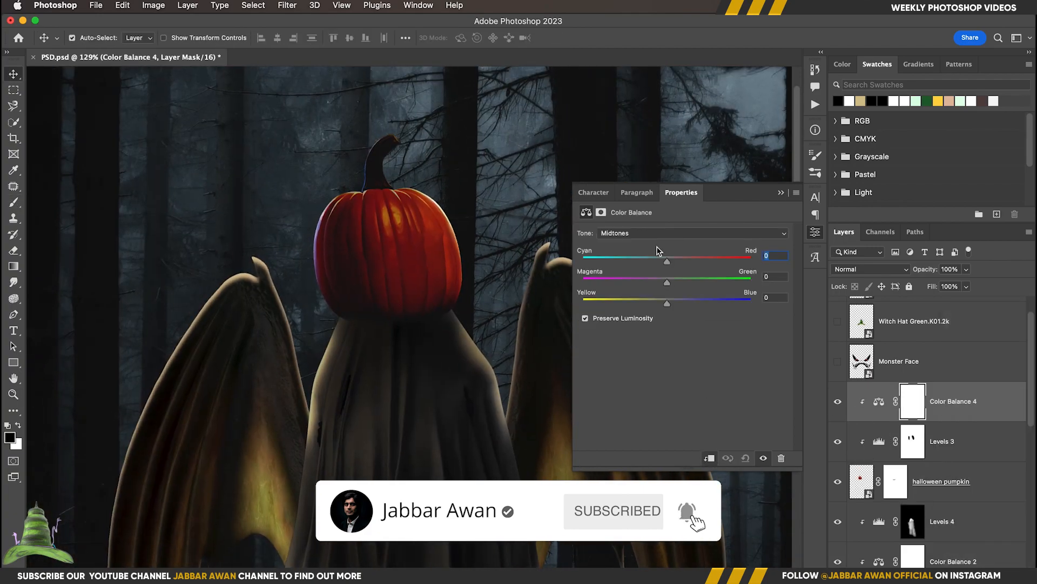
left_click(657, 234)
left_click(657, 219)
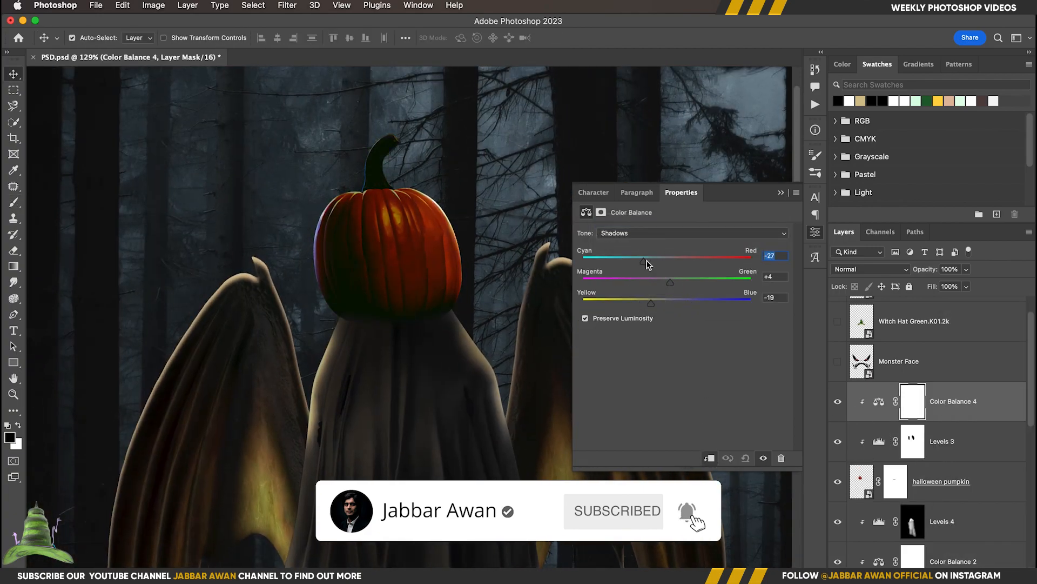
left_click_drag(648, 263, 646, 265)
left_click_drag(435, 288, 450, 289)
- Set the midtones of the pumpkin's Color Balance to -27, -10 and +26
left_click(643, 233)
left_click(642, 245)
left_click_drag(667, 262, 659, 288)
mouse_move(471, 373)
left_mouse_down()
mouse_move(422, 375)
mouse_move(454, 374)
left_mouse_up()
left_click_drag(426, 317, 459, 319)
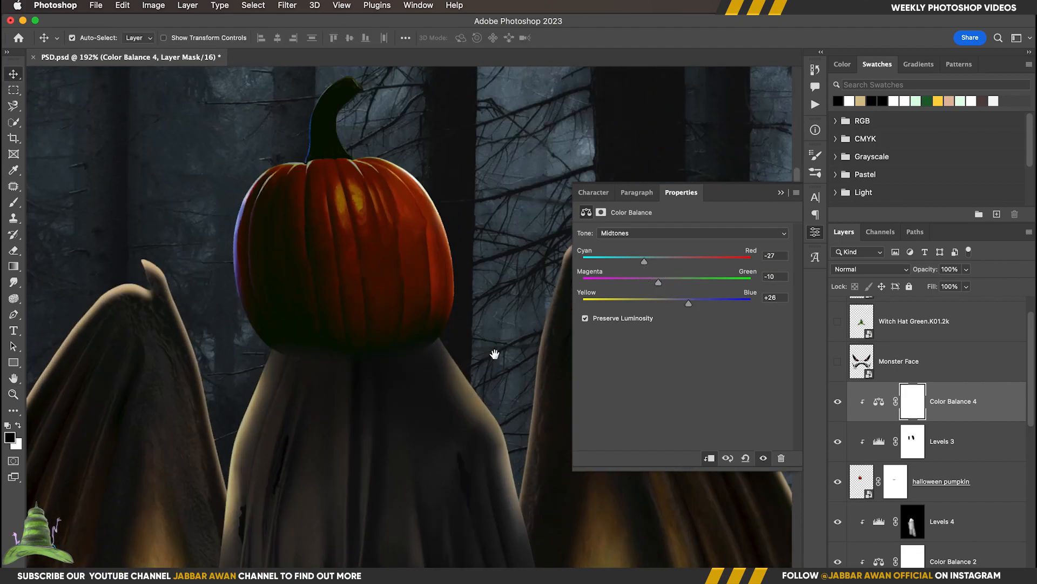
- Paint the Levels 2 mask at 20% opacity along the ghost's right shoulder to refine the rim light below the pumpkin
left_click_drag(475, 355, 496, 356)
scroll(910, 529, "down", 4)
left_click(912, 528)
key("b")
scroll(379, 270, "right", 2)
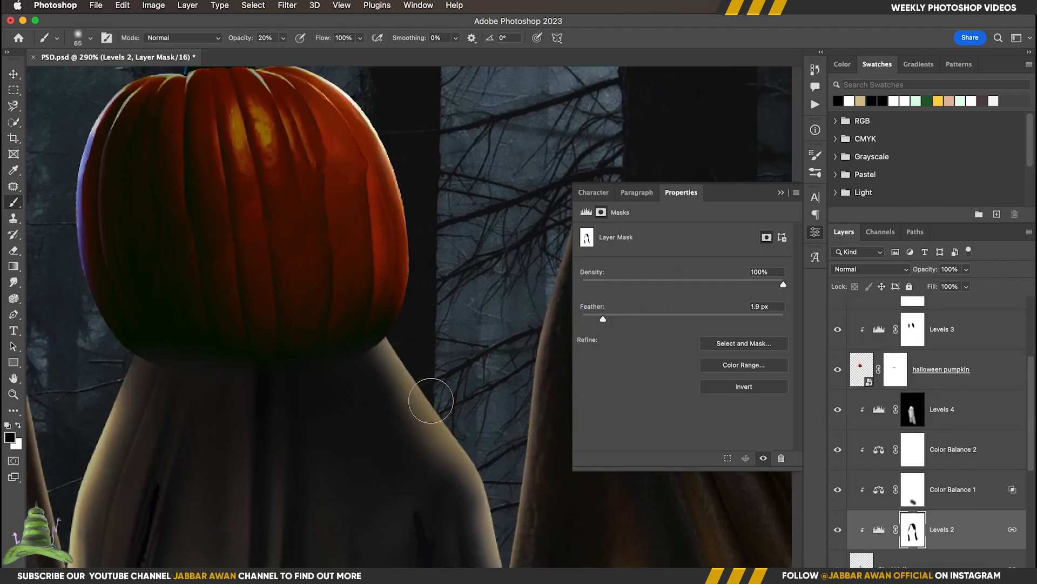
mouse_move(432, 418)
left_mouse_down()
mouse_move(421, 300)
mouse_move(378, 338)
left_mouse_up()
key("x")
left_click_drag(312, 351, 335, 351)
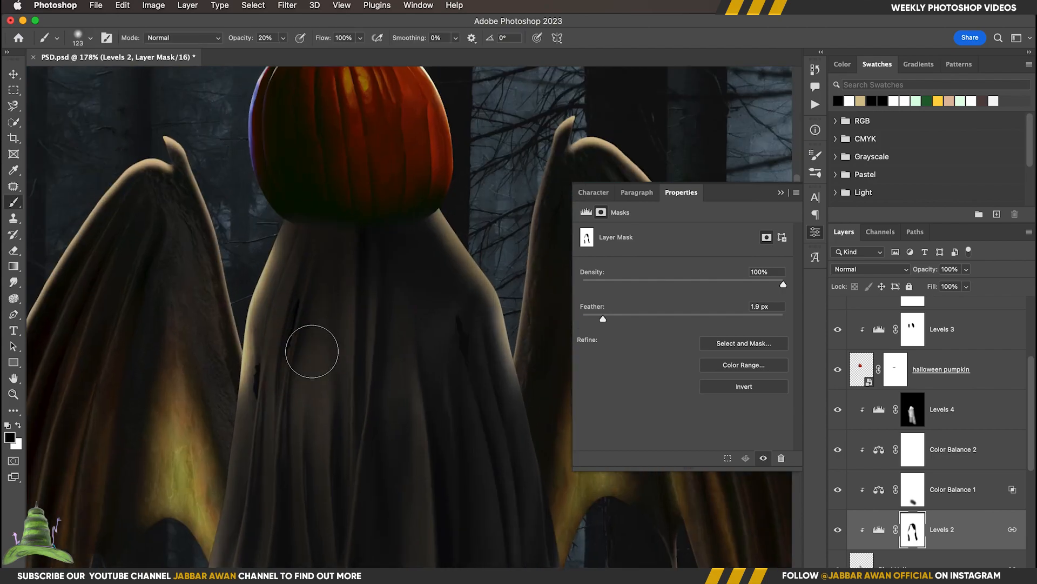
- Paint the Levels 2 mask down the sides of the robe to even out its shading and rim light
left_click_drag(451, 460, 437, 87)
left_click_drag(248, 243, 270, 243)
left_click_drag(260, 256, 282, 519)
left_click_drag(414, 486, 335, 483)
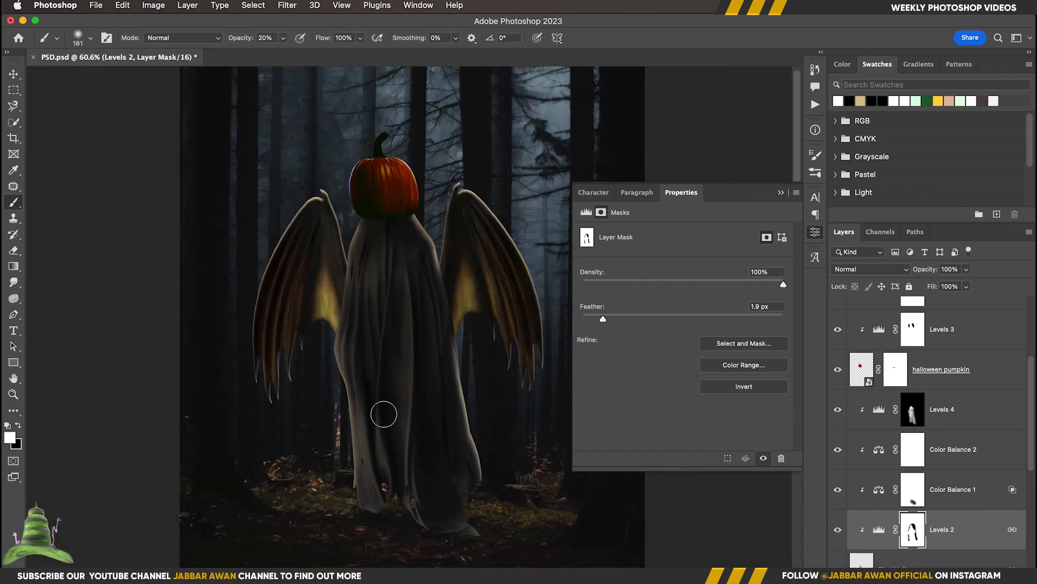
left_click_drag(405, 254, 470, 251)
left_click_drag(469, 243, 325, 387)
- Try the Linear Dodge (Add) blend mode on the wings' Color Fill 1 layer
scroll(324, 387, "down", 5)
key("v")
left_click_drag(381, 408, 454, 412)
scroll(930, 460, "down", 5)
left_click(879, 505)
left_click(871, 269)
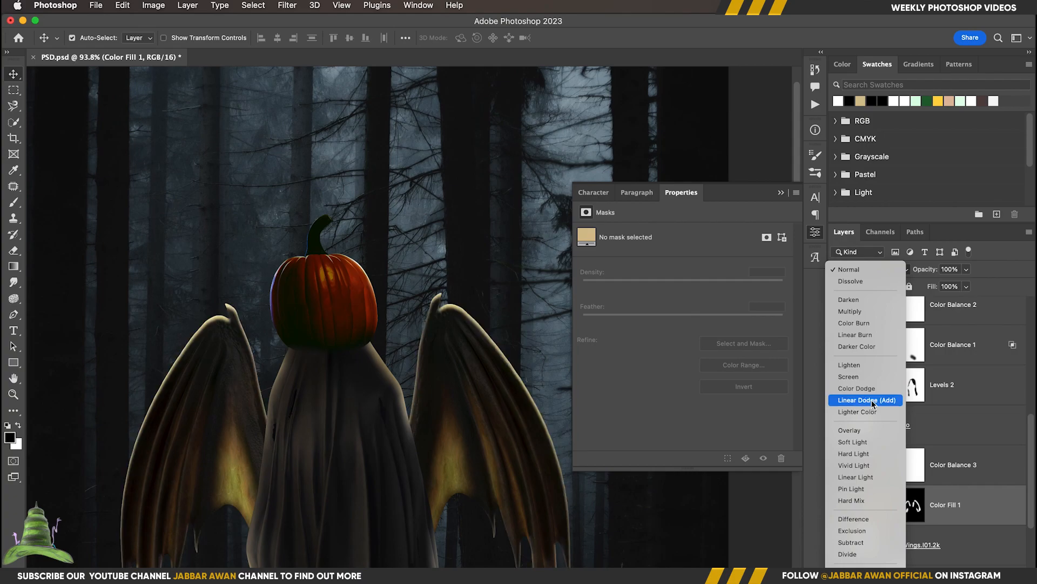
key("Escape")
- Show the Monster Face layer above the pumpkin and save the document
scroll(540, 378, "up", 6)
scroll(394, 308, "down", 4)
key("ctrl+s")
key("z")
scroll(399, 297, "up", 4)
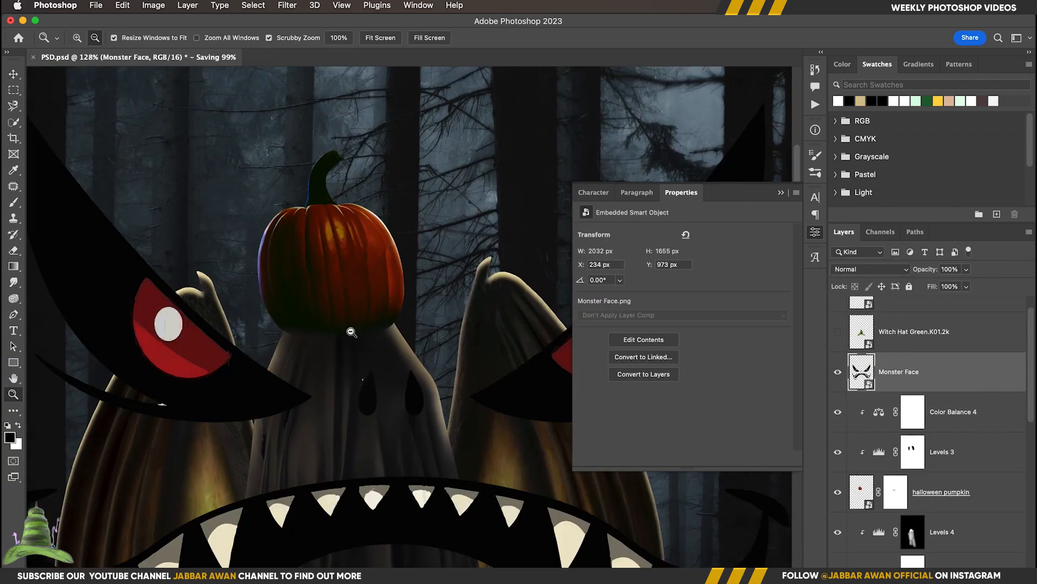
- Scale the monster face down to 452 × 368 px and place it over the pumpkin
scroll(351, 332, "down", 5)
key("super+t")
left_click_drag(560, 176, 411, 325)
key("Return")
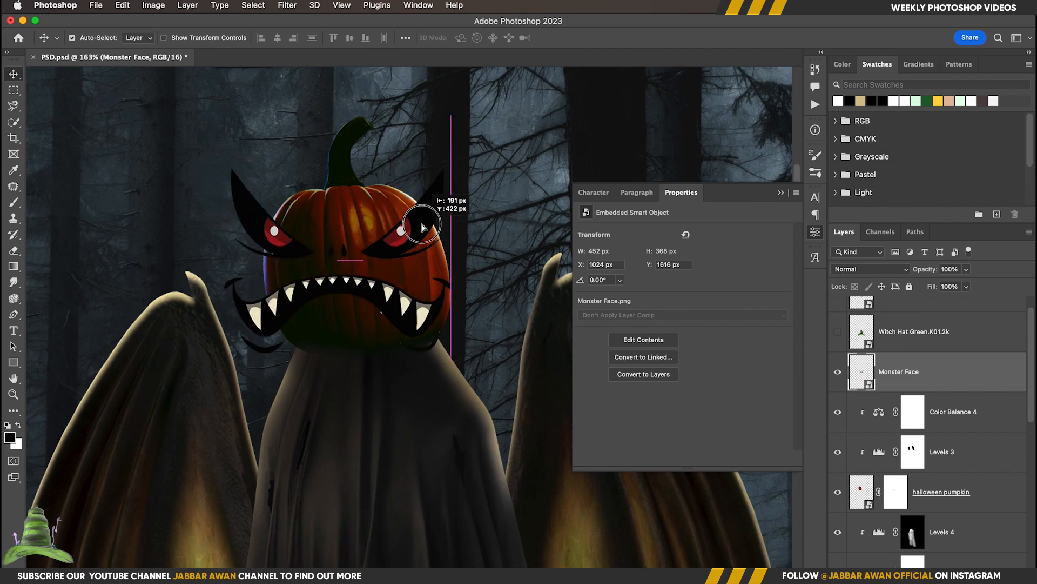
- Shrink the monster face to fit inside the pumpkin, tilt it slightly and warp it to the pumpkin's curve
key("super+t")
left_click_drag(422, 178, 438, 189)
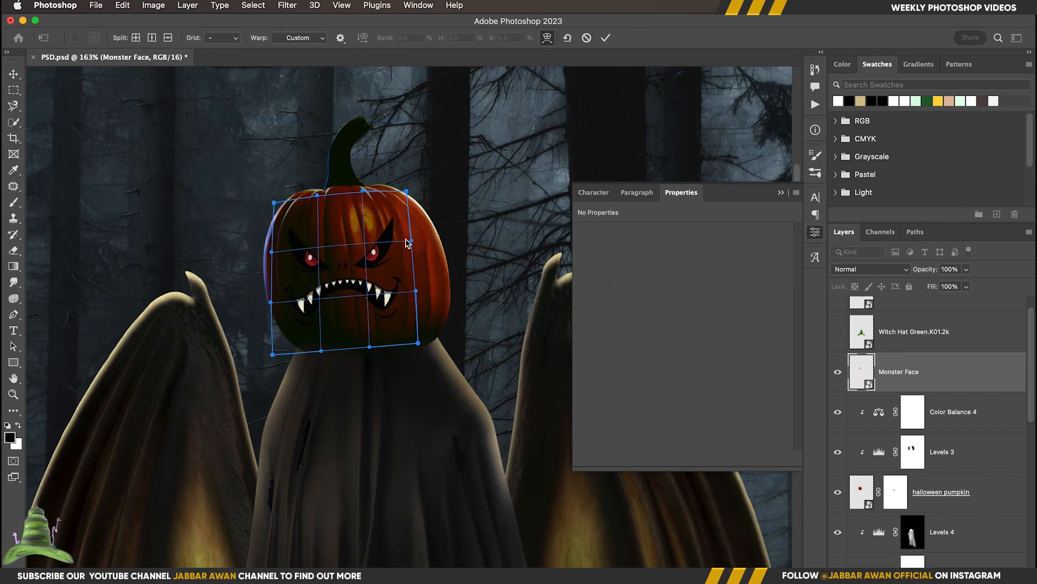
key("Return")
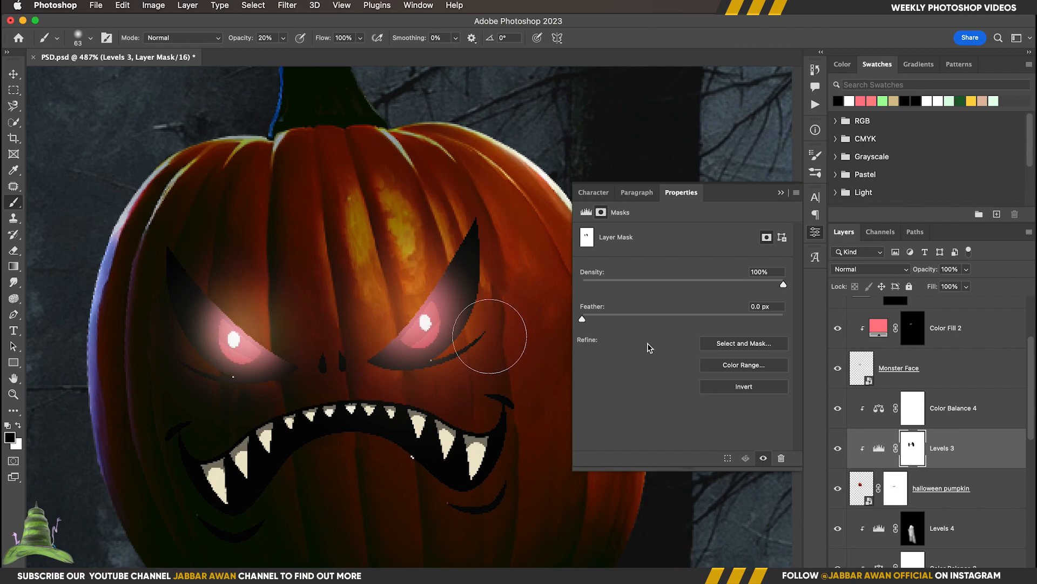
- Recolor the face's Color Fill glow to the light green swatch and paint its masks over the eyes and mouth
key("super+i")
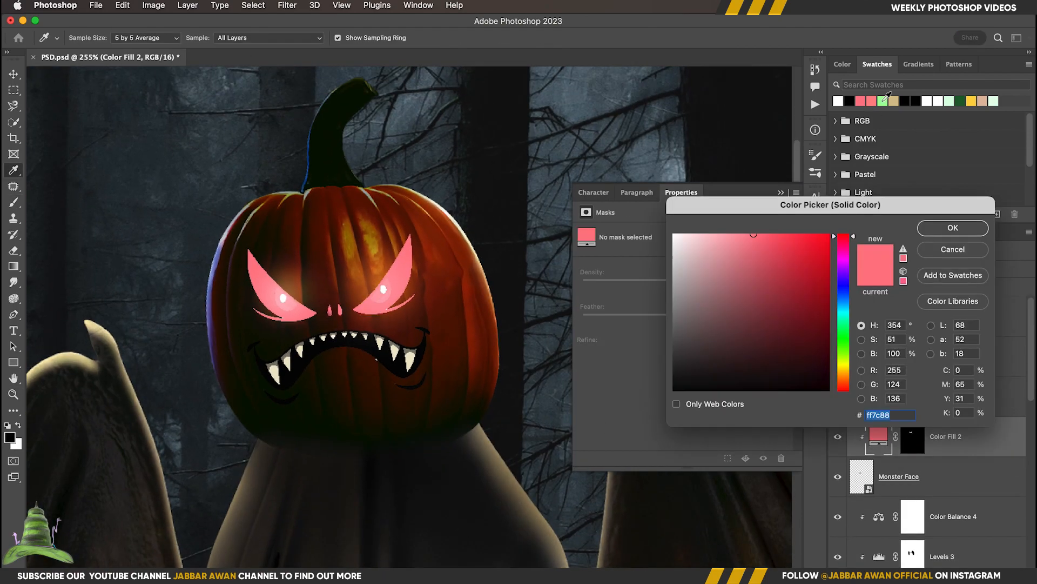
left_click(884, 101)
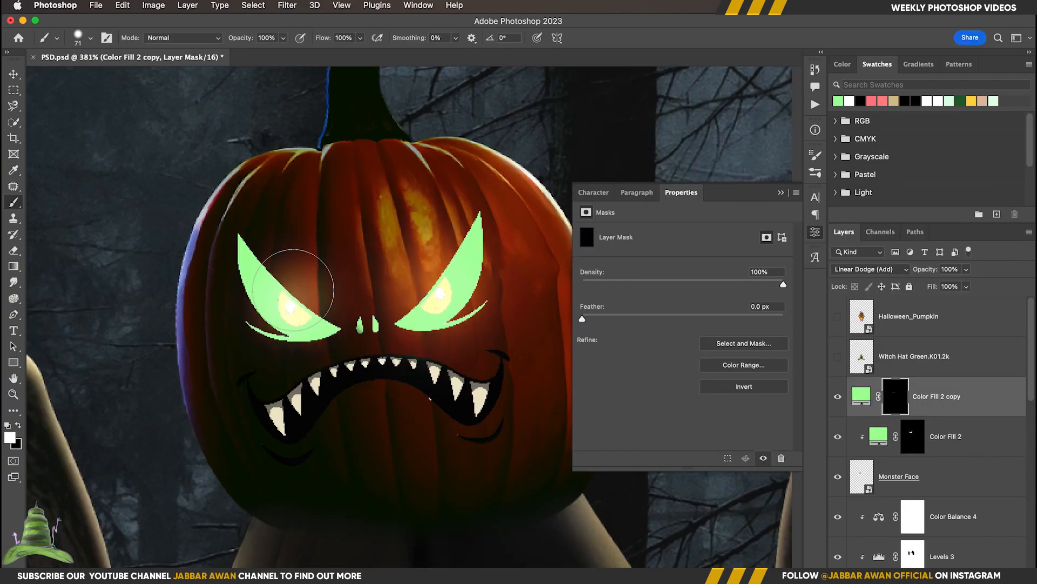
left_click_drag(278, 301, 298, 314)
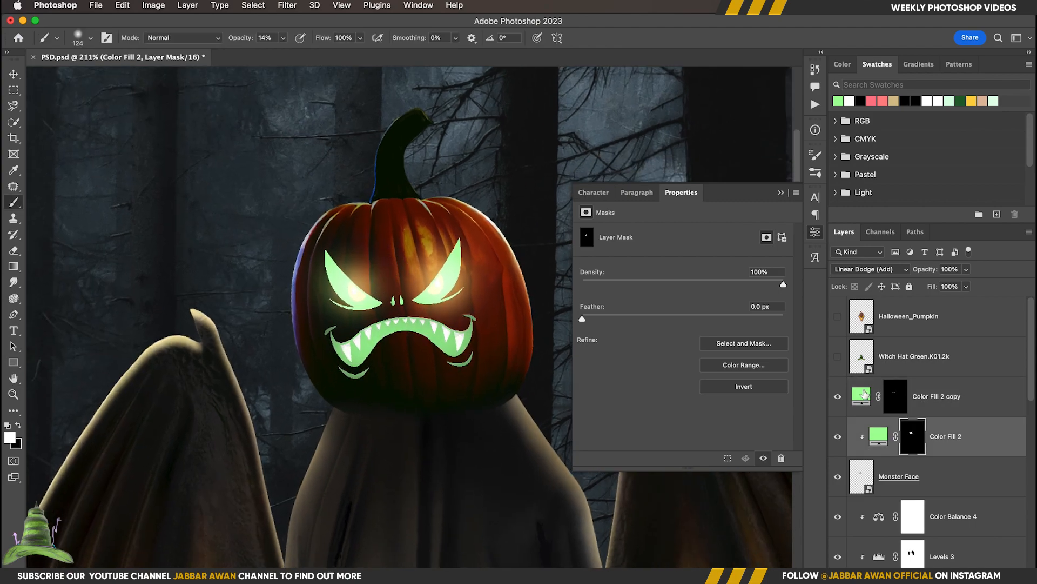
- Paint a soft green glow around the eyes and mouth on the Color Fill 2 copy mask at 14% opacity
key("b")
mouse_move(424, 328)
left_mouse_down()
mouse_move(386, 339)
mouse_move(415, 310)
mouse_move(464, 311)
mouse_move(408, 344)
left_mouse_up()
left_click(423, 339, "super")
key("bracketleft")
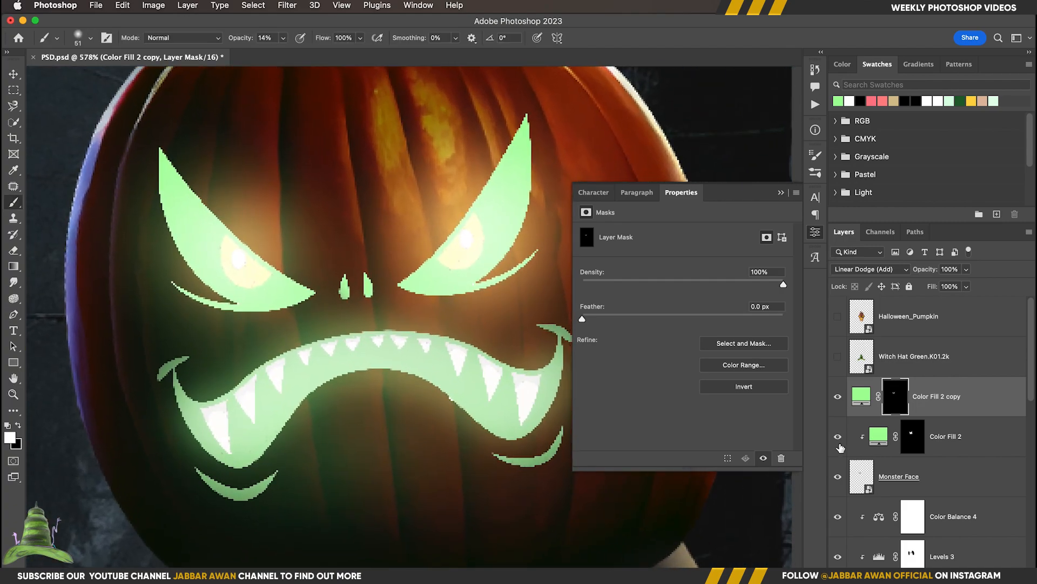
left_click(839, 443)
left_click(838, 443)
mouse_move(298, 209)
left_mouse_down()
mouse_move(313, 208)
mouse_move(328, 263)
left_mouse_up()
- With the Color Fill 2 mask active, trace a pen path along the upper edges of both eyes and across the nose bridge
left_click(913, 436)
left_click_drag(232, 39, 297, 39)
left_click_drag(183, 179, 124, 182)
left_click_drag(232, 216, 247, 216)
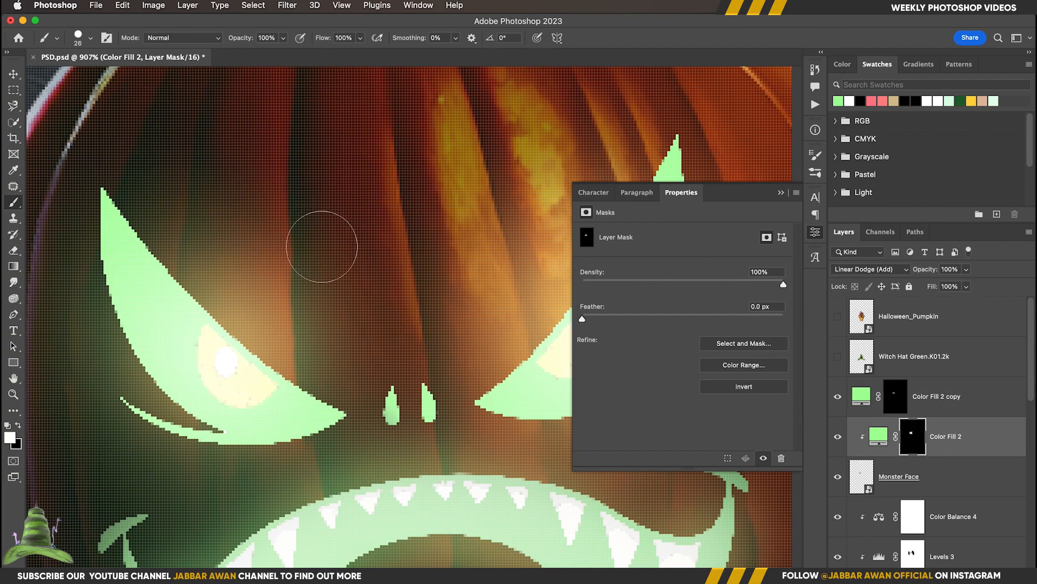
left_click_drag(529, 465, 524, 458)
left_click(355, 413, "alt")
left_click_drag(410, 424, 379, 411)
left_click(367, 337)
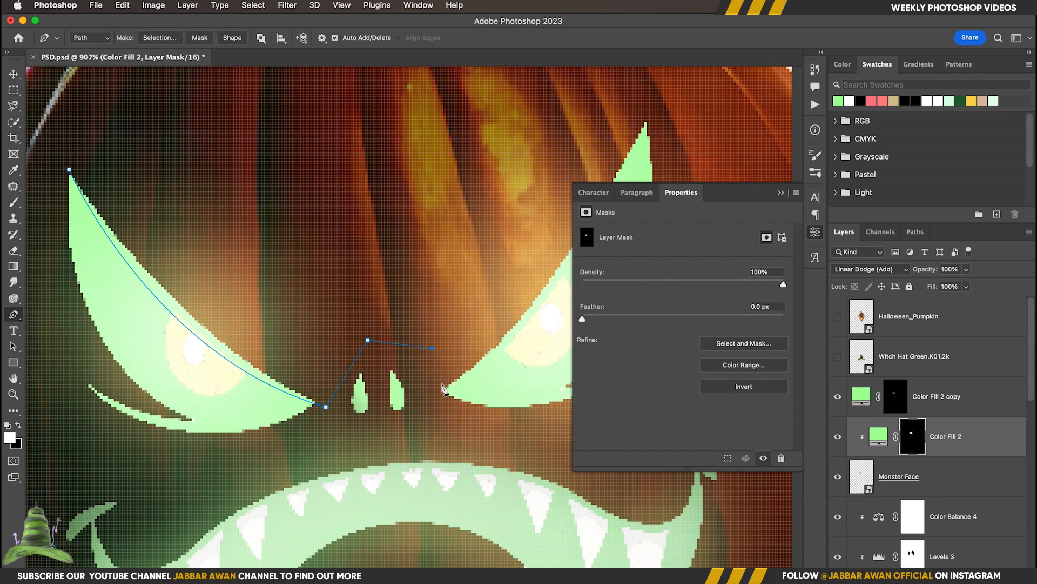
left_click(431, 344)
left_click_drag(494, 395, 384, 478)
left_click(325, 470)
left_click_drag(532, 192, 571, 161)
left_click_drag(546, 474, 505, 328)
left_click_drag(504, 328, 494, 328)
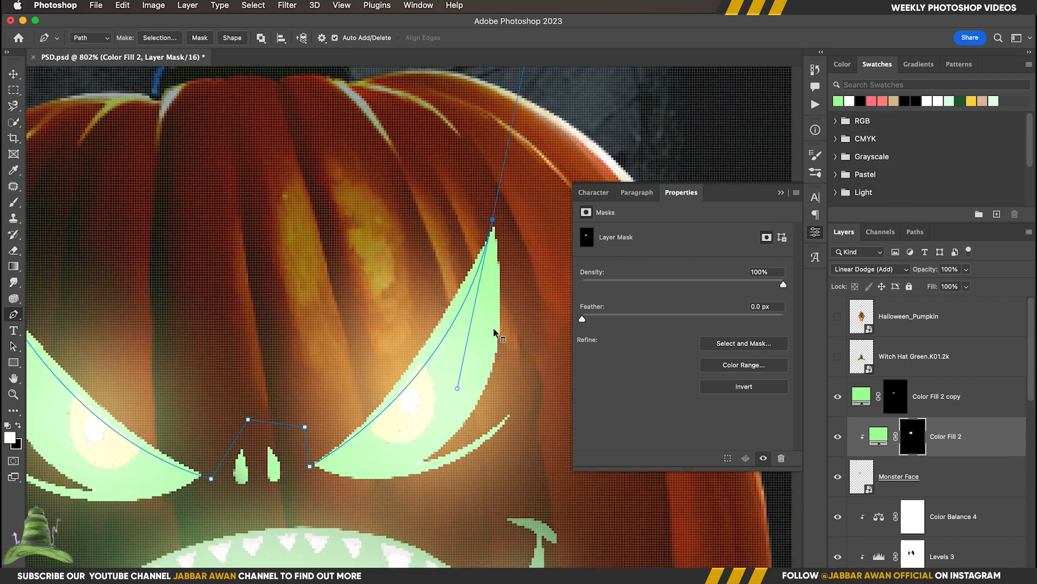
- Close the path over the forehead, turn it into a selection and fill the Color Fill 2 mask with black inside it
left_click_drag(322, 362, 297, 362)
left_click(210, 217)
left_click(68, 289)
key("super+Return")
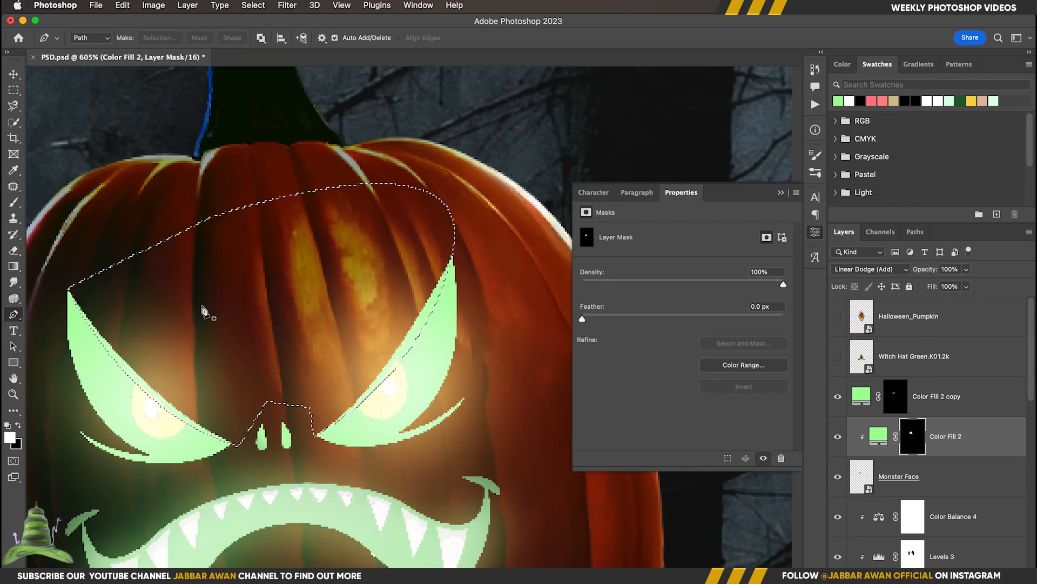
key("super+BackSpace")
key("super+d")
- Try a brush stroke on the Color Fill 2 mask along the upper edge of the left eye
key("super+1")
left_click_drag(383, 338, 532, 335)
left_click_drag(297, 293, 405, 294)
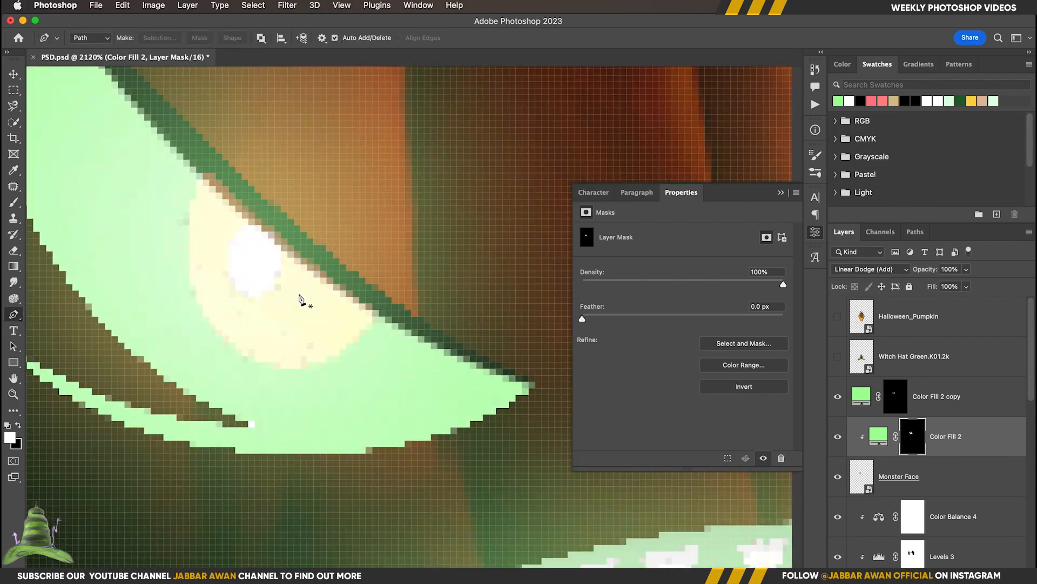
key("b")
left_click_drag(330, 286, 417, 294)
key("super+z")
left_click_drag(296, 339, 254, 339)
left_click_drag(419, 355, 376, 355)
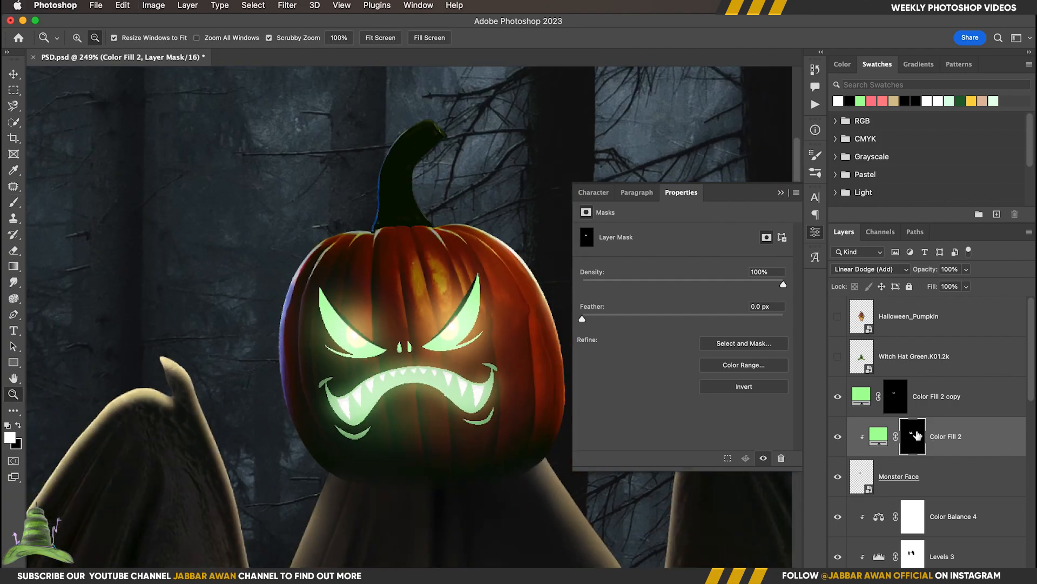
left_click_drag(450, 367, 478, 367)
left_click(899, 399)
left_click_drag(562, 375, 521, 379)
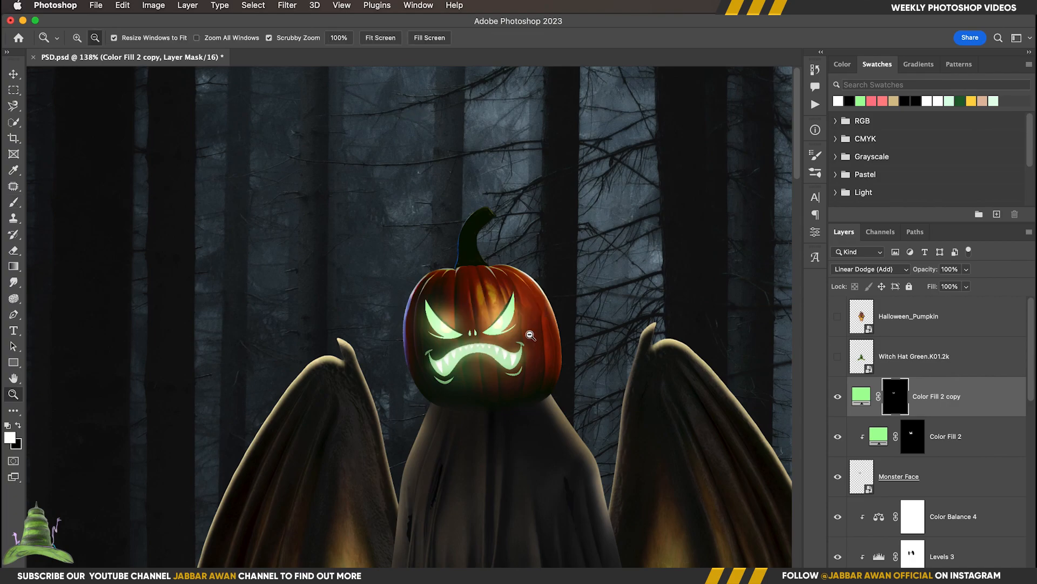
left_click_drag(614, 348, 639, 348)
mouse_move(369, 330)
left_mouse_down()
mouse_move(357, 346)
mouse_move(281, 346)
left_mouse_up()
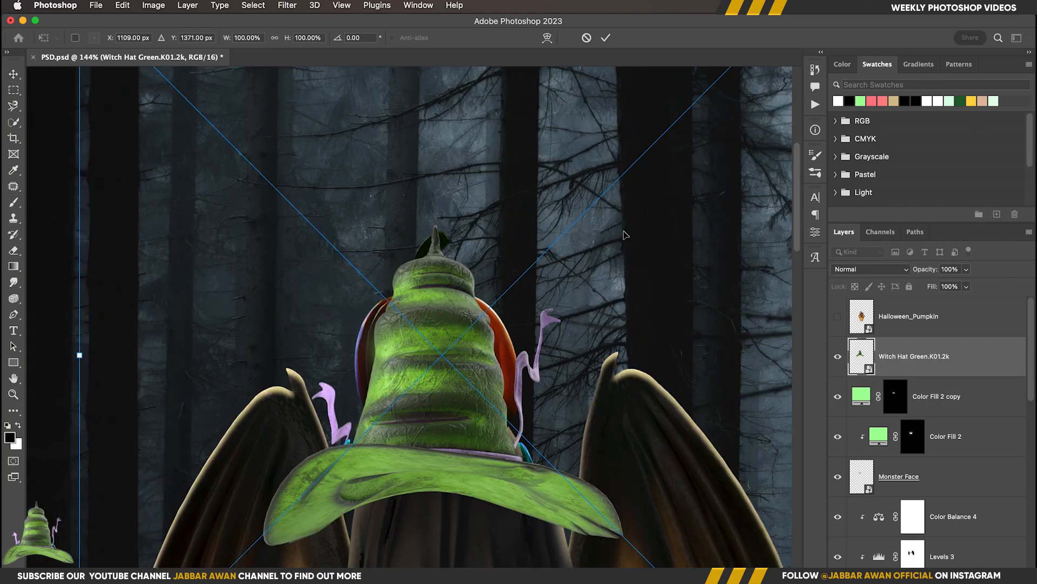
- Scale the green witch hat down and move it up onto the top of the pumpkin
right_click(898, 331)
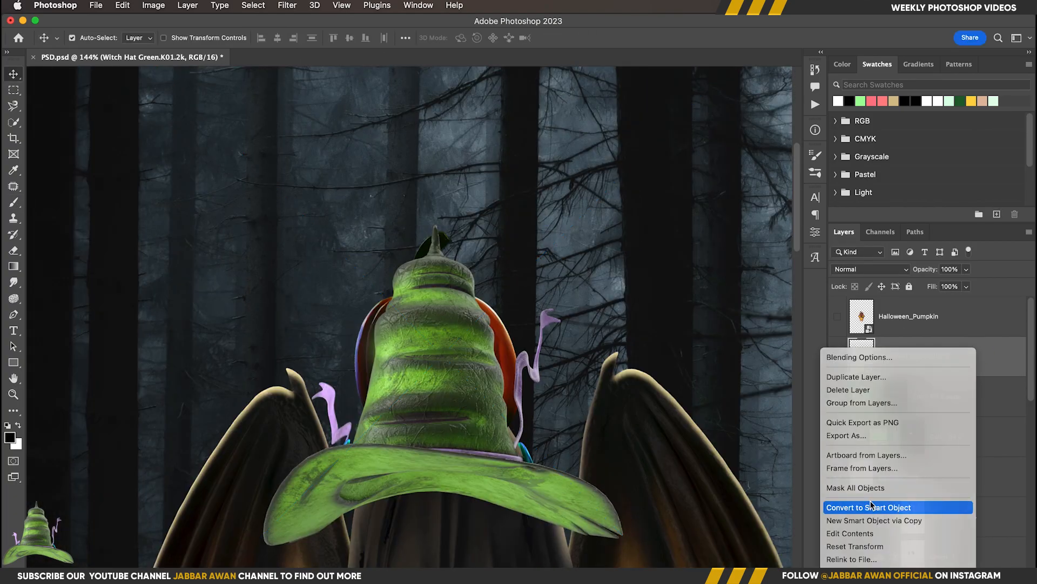
key("Escape")
key("ctrl+t")
left_click_drag(419, 441, 466, 313)
left_click_drag(466, 314, 466, 344)
left_click(605, 38)
- Move the Witch Hat Green.K01.2k layer below the halloween pumpkin layer and nudge the hat slightly right and down
left_click_drag(939, 361, 965, 450)
mouse_move(571, 360)
left_mouse_down()
mouse_move(556, 346)
mouse_move(576, 357)
left_mouse_up()
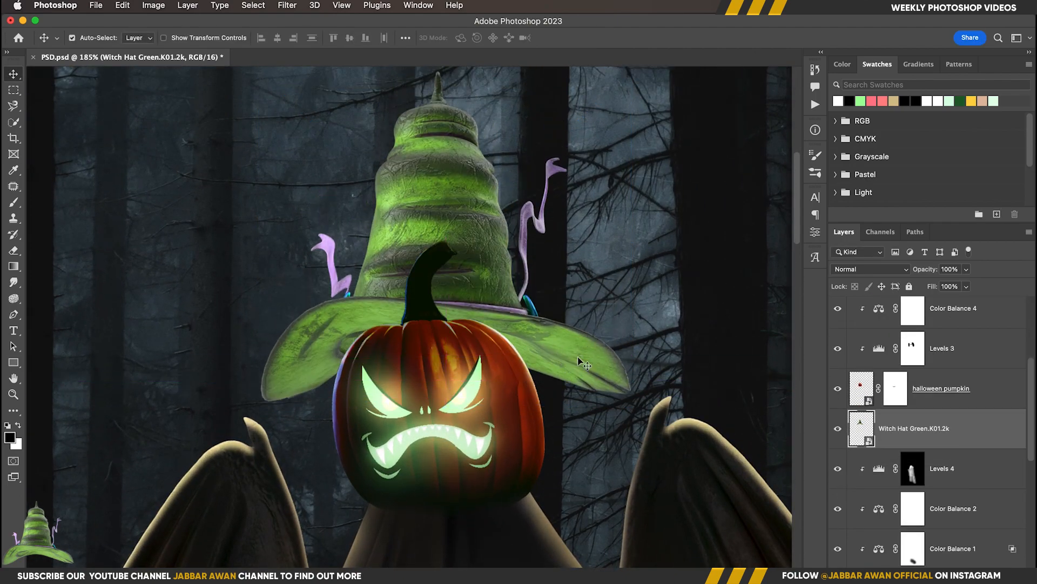
key("Right")
key("Right")
key("Right")
key("Right")
key("Right")
key("Down")
key("Down")
key("Down")
key("Down")
- Paint black on the halloween pumpkin mask to hide the stem and the pumpkin top in front of the hat brim
left_click(897, 389)
scroll(406, 297, "up", 5)
key("b")
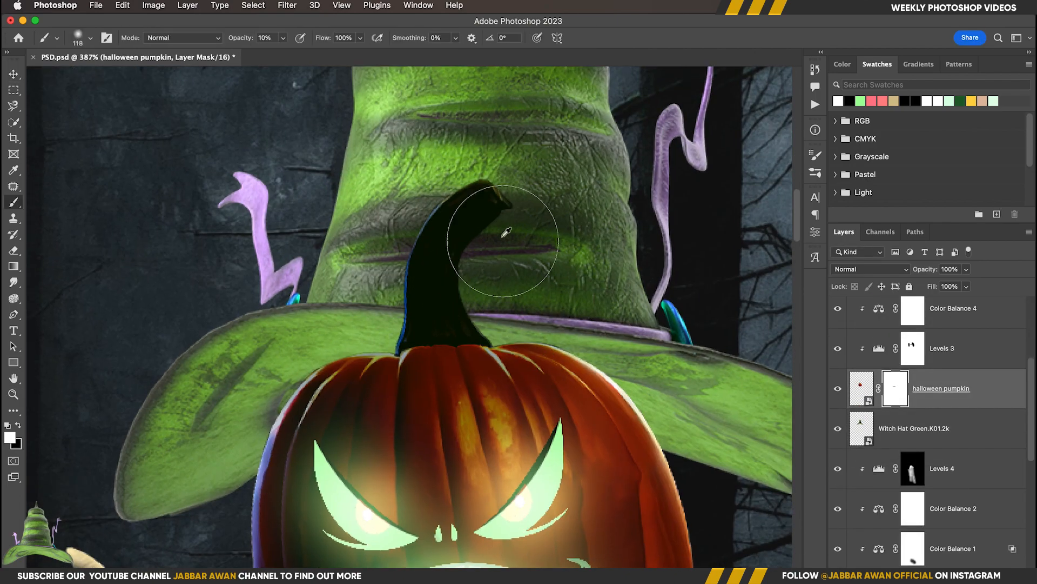
key("x")
mouse_move(481, 202)
left_mouse_down()
mouse_move(506, 323)
mouse_move(632, 410)
left_mouse_up()
- Refine the halloween pumpkin mask with a smaller brush, bringing the forehead back up to the underside of the brim
scroll(575, 400, "up", 2)
key("bracketleft")
key("bracketleft")
key("bracketleft")
key("bracketleft")
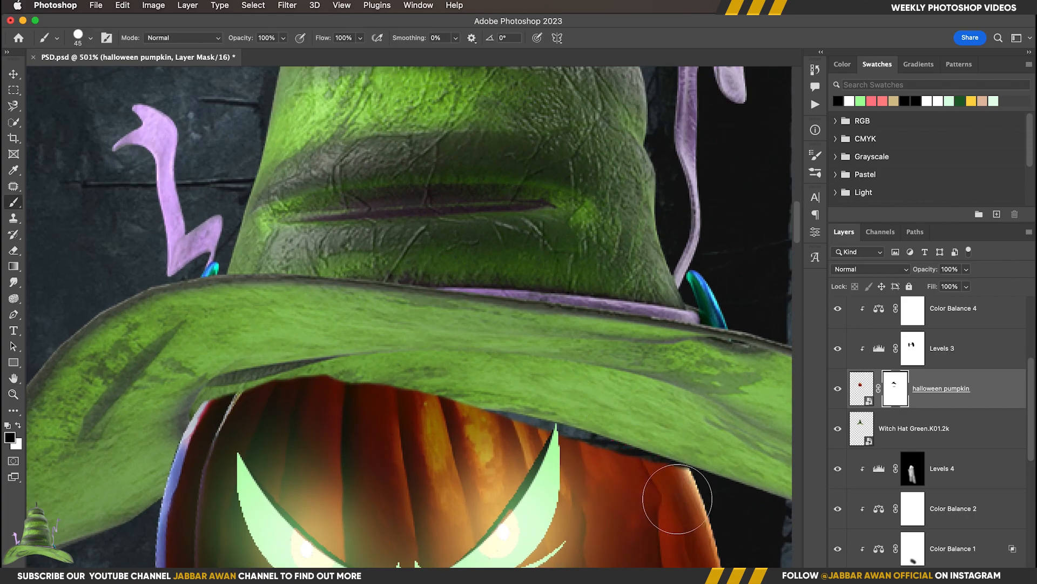
left_click_drag(503, 387, 330, 394)
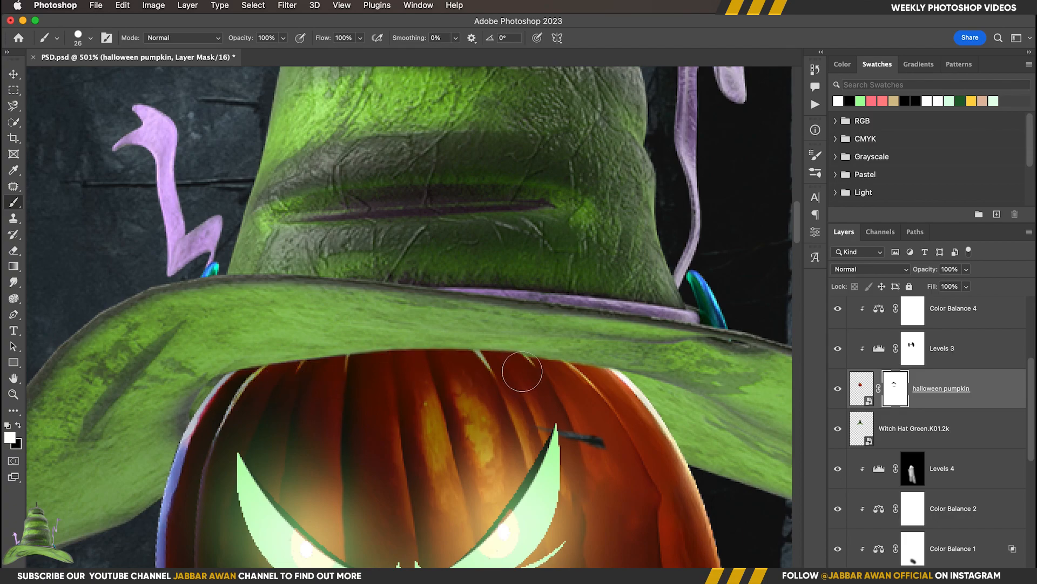
left_click_drag(608, 392, 470, 294)
- Transform the Witch Hat Green.K01.2k layer, slightly adjusting its size and placement to fit the pumpkin's head
left_click(892, 430)
key("super+t")
left_click_drag(707, 372, 704, 355)
left_click_drag(497, 243, 488, 246)
left_click_drag(627, 196, 605, 197)
left_click_drag(401, 217, 412, 230)
key("Return")
left_click_drag(456, 271, 492, 255)
- Touch up the halloween pumpkin mask in white along the brim's lower edge and save the document
left_click(896, 388)
left_click_drag(424, 281, 416, 282)
left_click_drag(415, 271, 509, 278)
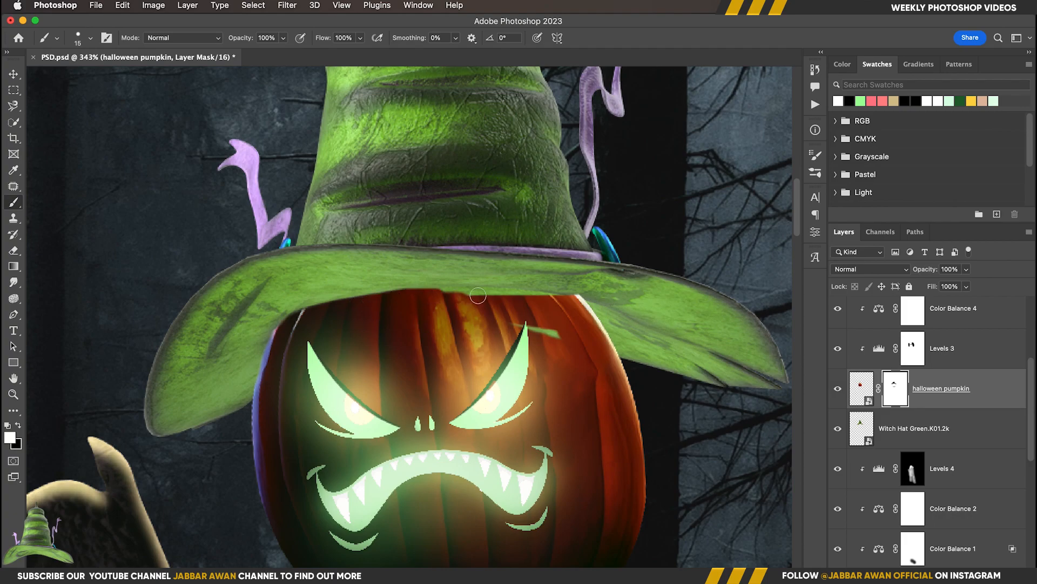
left_click_drag(402, 297, 335, 308)
mouse_move(436, 327)
left_mouse_down()
mouse_move(425, 331)
mouse_move(580, 309)
left_mouse_up()
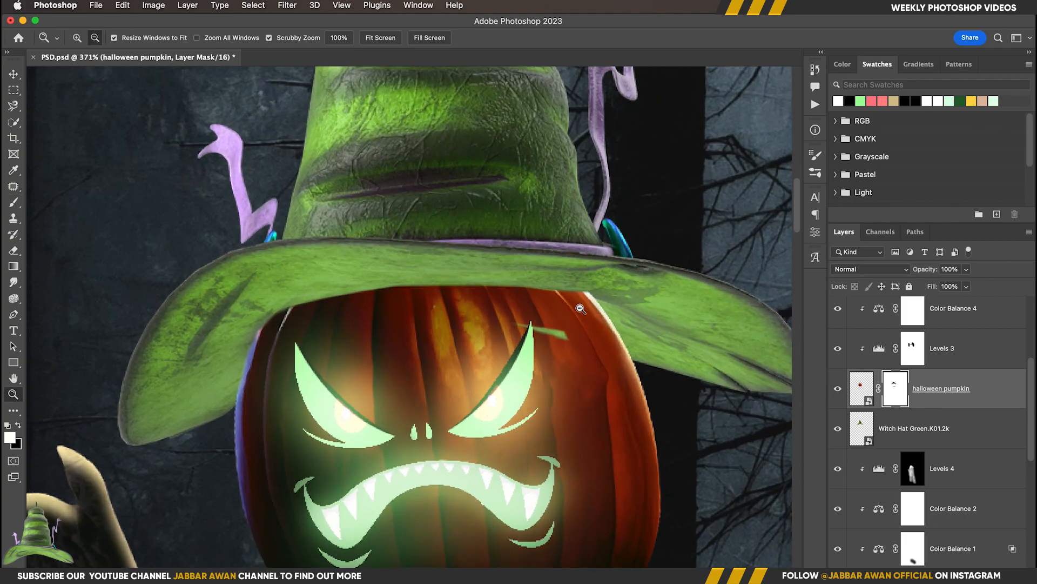
left_click_drag(453, 364, 373, 361)
key("v")
left_click_drag(442, 348, 448, 339)
key("super+s")
- Compare the pumpkin with and without Levels 3, and paint its mask softly in white at 9% opacity over the forehead
left_click(903, 424)
mouse_move(416, 252)
left_mouse_down()
mouse_move(476, 297)
mouse_move(559, 302)
left_mouse_up()
left_click(838, 349)
left_click(838, 349)
left_click(912, 349)
key("b")
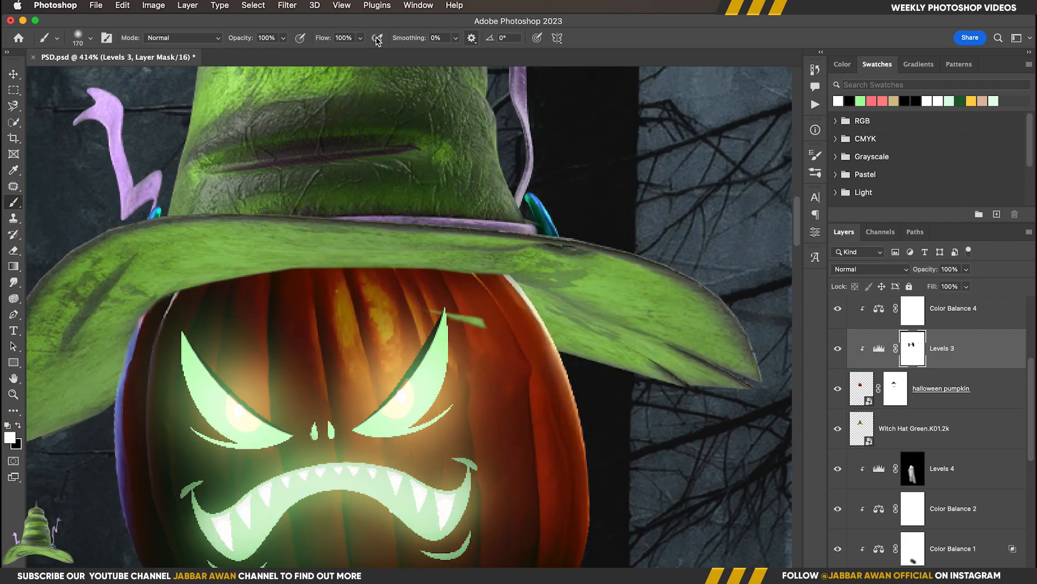
mouse_move(344, 305)
left_mouse_down()
mouse_move(315, 281)
mouse_move(265, 271)
left_mouse_up()
left_click_drag(265, 271, 313, 275)
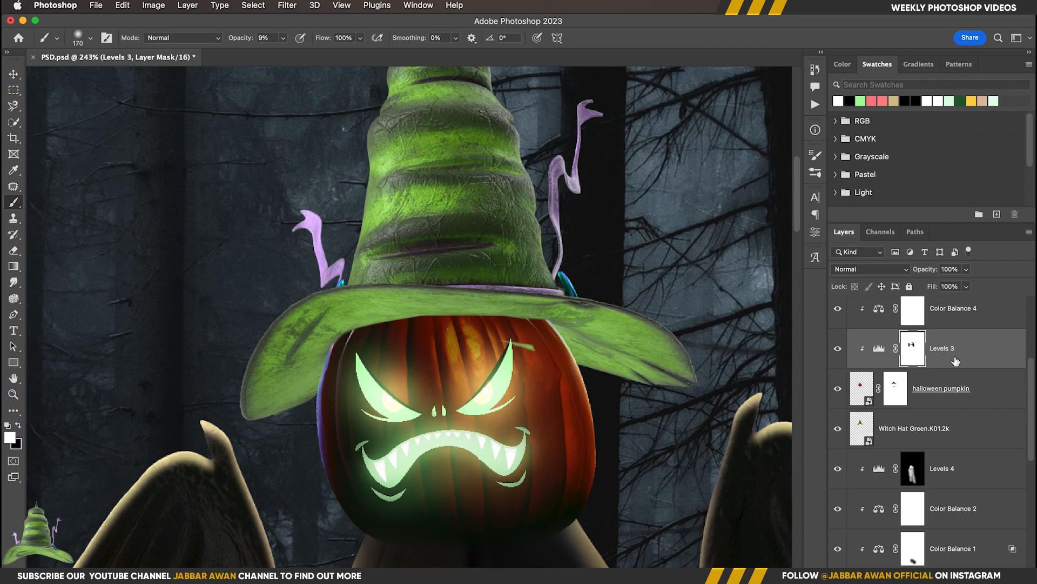
- Duplicate Levels 3 below the halloween pumpkin layer, clip the copy to the witch hat and fill its mask with black
scroll(973, 438, "up", 5)
left_click_drag(971, 512, 970, 401)
key("alt+super+g")
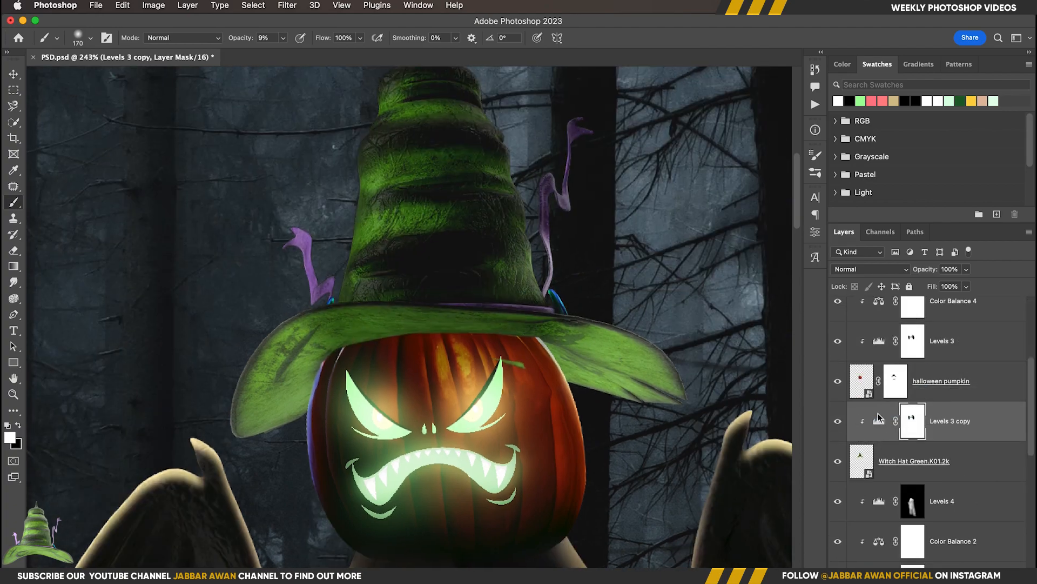
key("super+BackSpace")
- Paint white on the Levels 3 copy mask with a large soft brush to darken the hat's brim and shade its cone
left_click_drag(475, 331, 451, 321)
key("x")
key("0")
left_click_drag(399, 347, 379, 351)
key("x")
mouse_move(382, 318)
left_mouse_down()
mouse_move(298, 401)
mouse_move(531, 332)
mouse_move(581, 333)
mouse_move(303, 348)
left_mouse_up()
mouse_move(459, 328)
left_mouse_down()
mouse_move(426, 327)
mouse_move(453, 326)
left_mouse_up()
left_click_drag(453, 326, 415, 395)
left_click_drag(335, 130, 372, 23)
left_click_drag(349, 232, 341, 234)
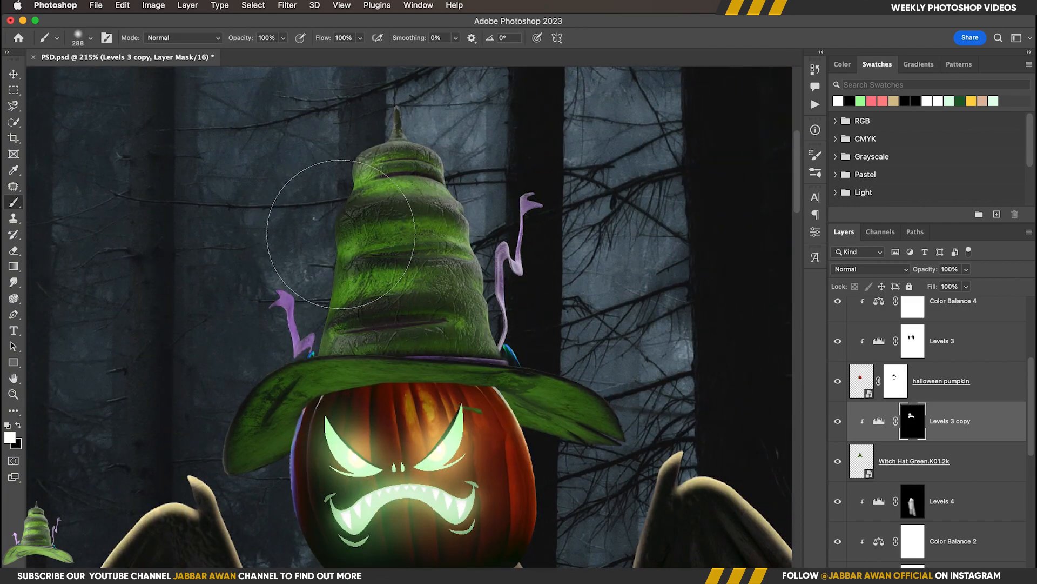
left_click_drag(564, 330, 627, 335)
- Paint black on the Levels 3 copy mask with a 23 px soft brush around the right ribbon's base and the brim's right edge
left_click_drag(453, 391, 421, 395)
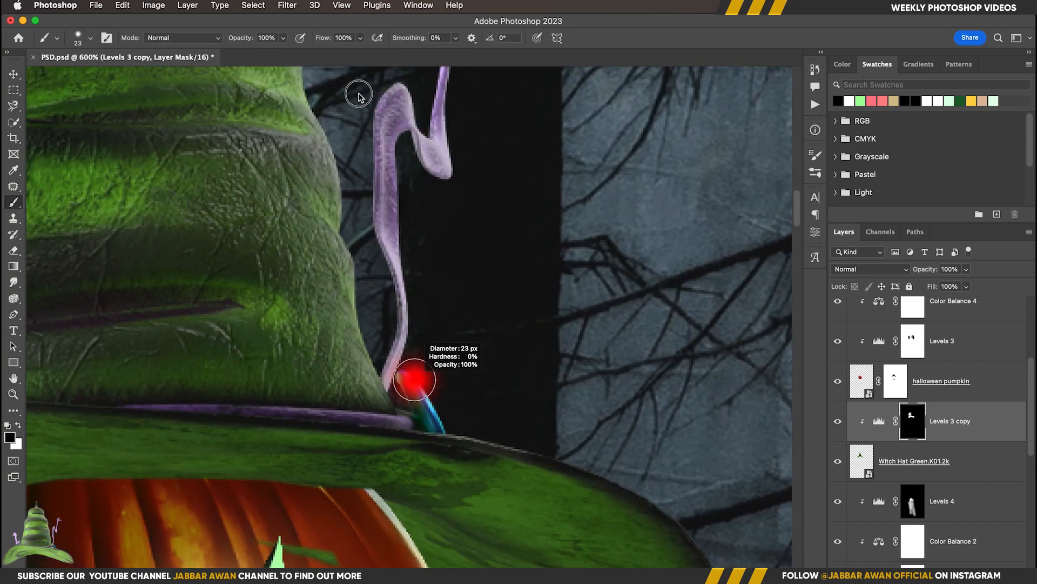
left_click_drag(504, 412, 454, 413)
left_click_drag(501, 432, 698, 528)
left_click_drag(706, 533, 467, 303)
left_click_drag(467, 303, 476, 328)
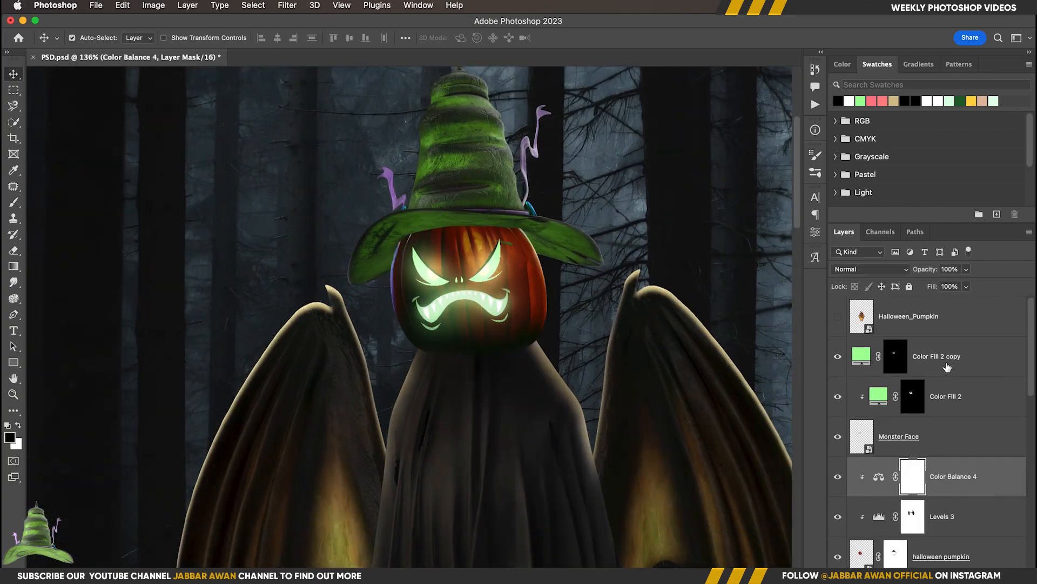
- Set Color Balance 4's midtones to -30 Cyan-Red, -11 Magenta-Green and -3 Yellow-Blue
double_click(879, 402)
left_click_drag(643, 261, 641, 263)
left_click_drag(658, 283, 667, 283)
- Add a clipped Hue/Saturation adjustment above Color Balance 4 and shift its hue to +73
left_click(945, 577)
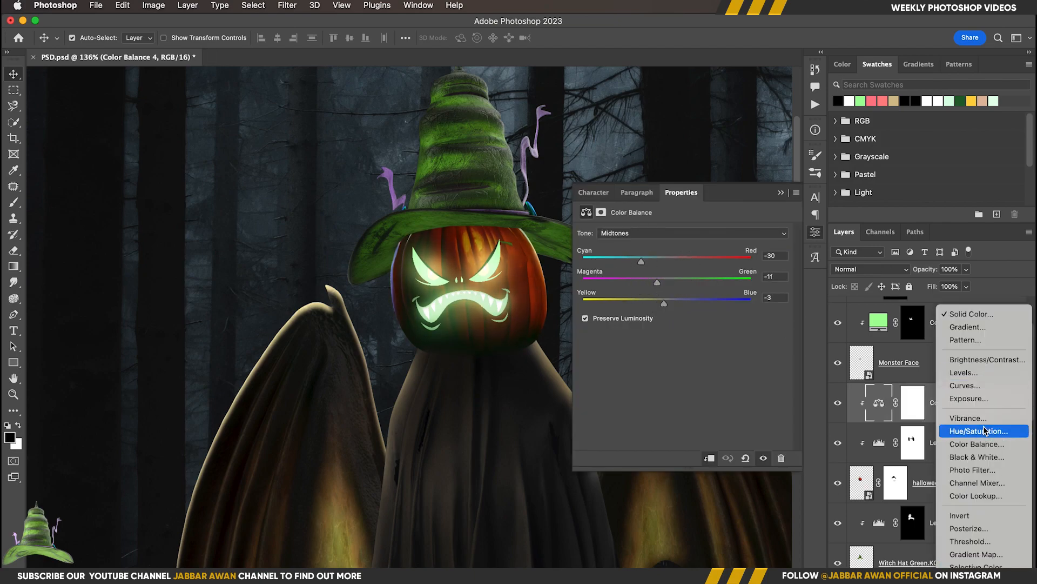
left_click(913, 425)
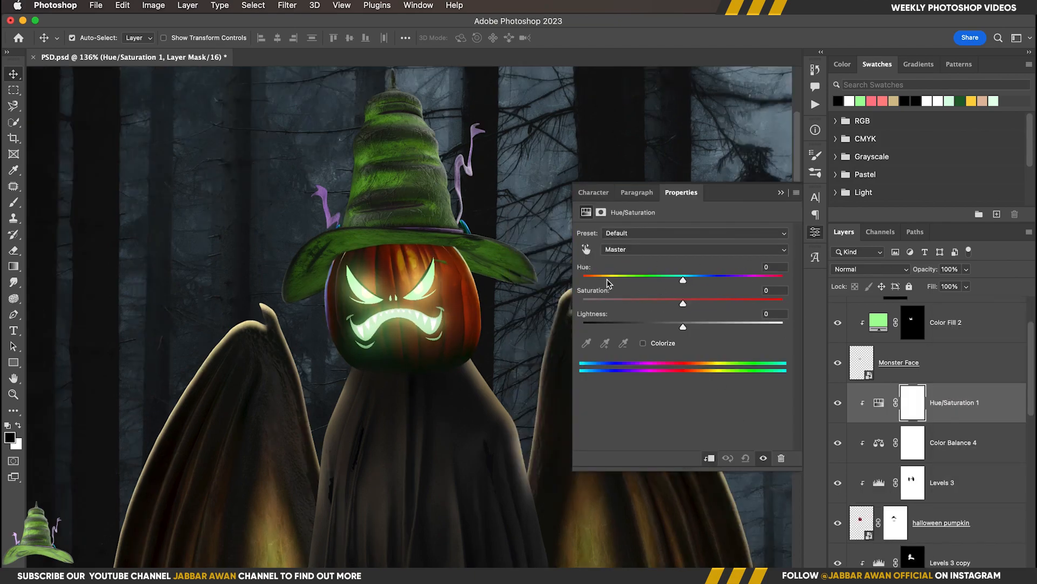
left_click_drag(683, 276, 700, 280)
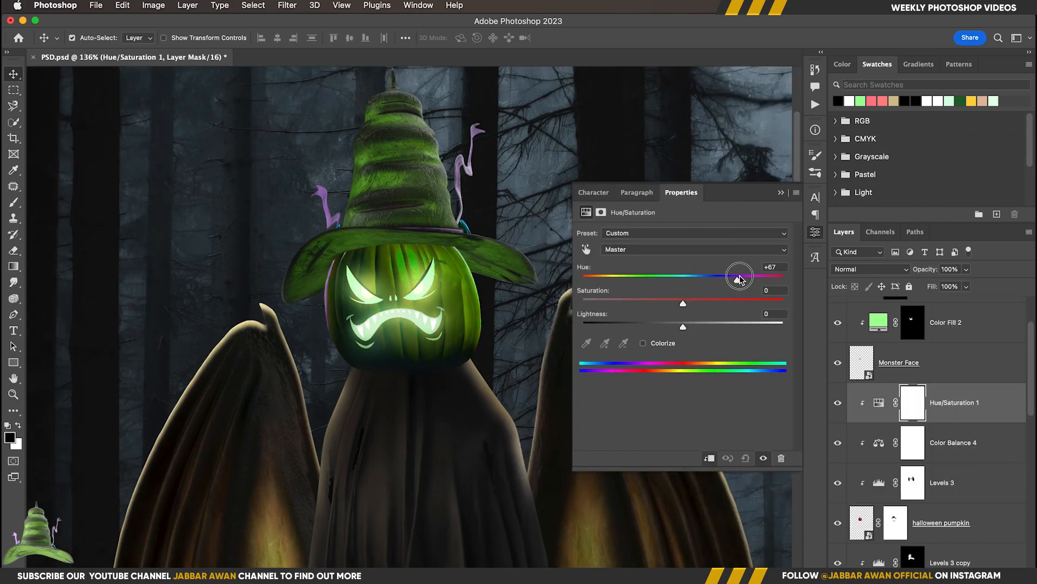
scroll(332, 298, "up", 5)
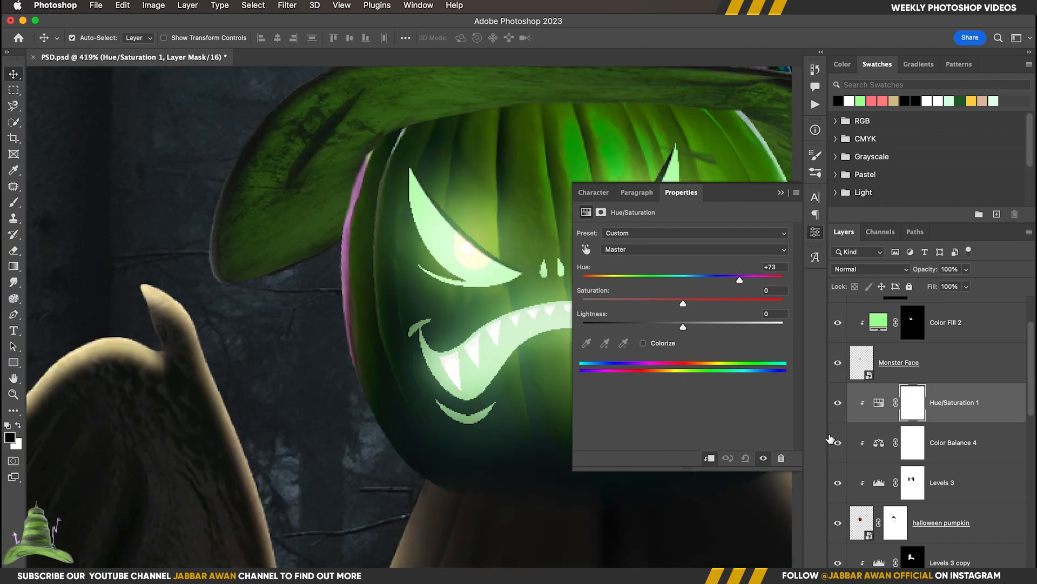
left_click_drag(436, 273, 412, 268)
- Turn on Colorize for Hue/Saturation 1 with hue 100 and saturation 61
double_click(879, 402)
left_click(643, 343)
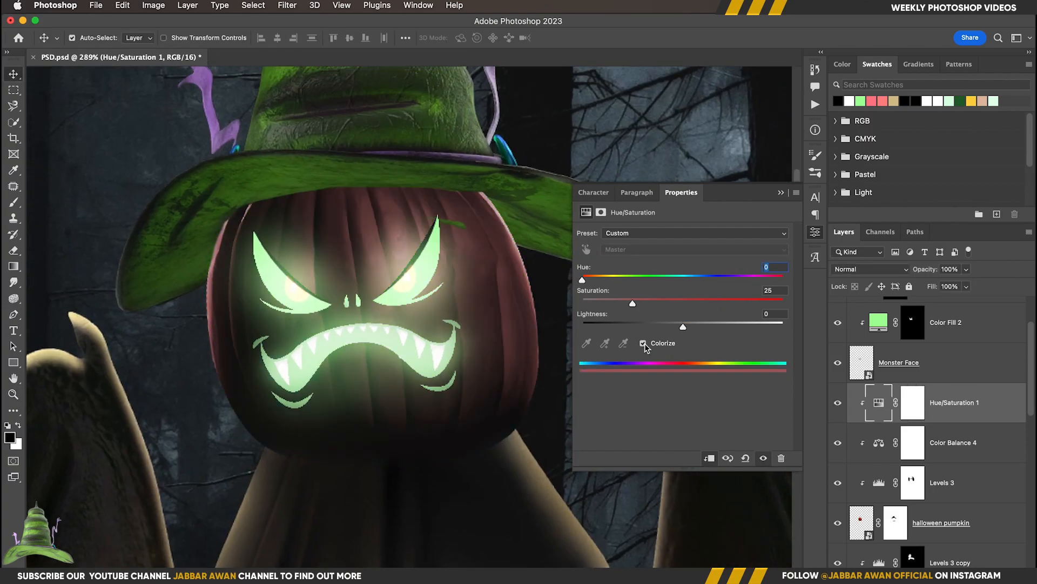
left_click_drag(622, 282, 702, 301)
scroll(412, 352, "down", 2)
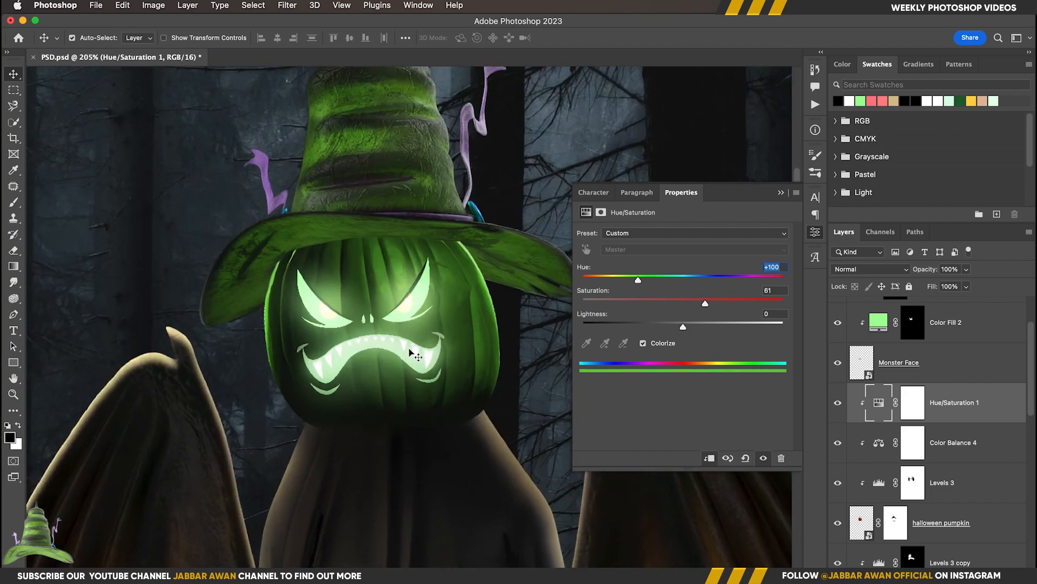
left_click_drag(413, 352, 426, 358)
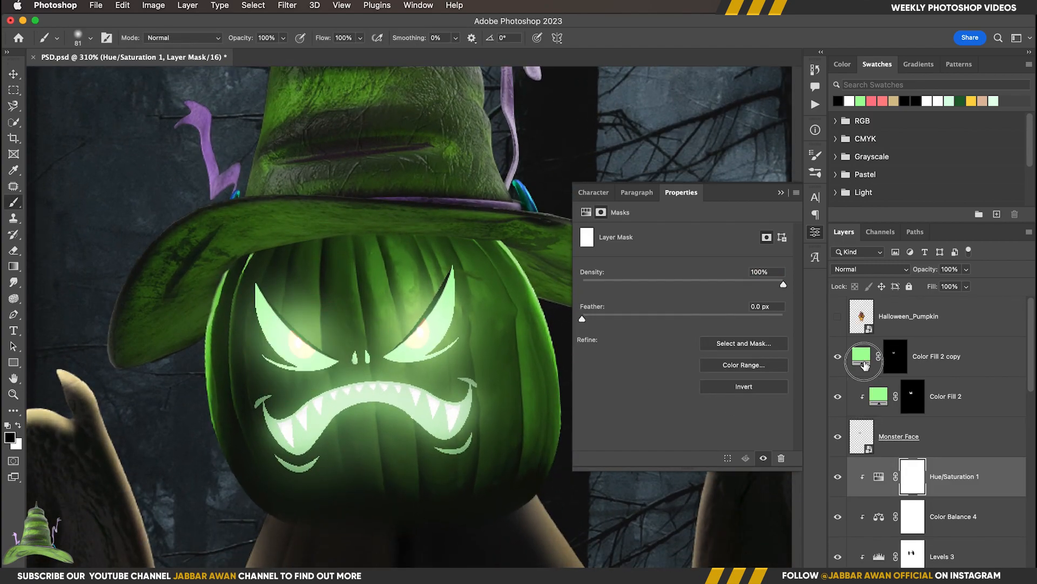
- Fill Color Fill 2 copy and Color Fill 2 with the pink-red swatch and select the Monster Face layer
left_click(881, 101)
key("alt+BackSpace")
left_click(879, 397)
key("alt+BackSpace")
scroll(420, 369, "down", 5)
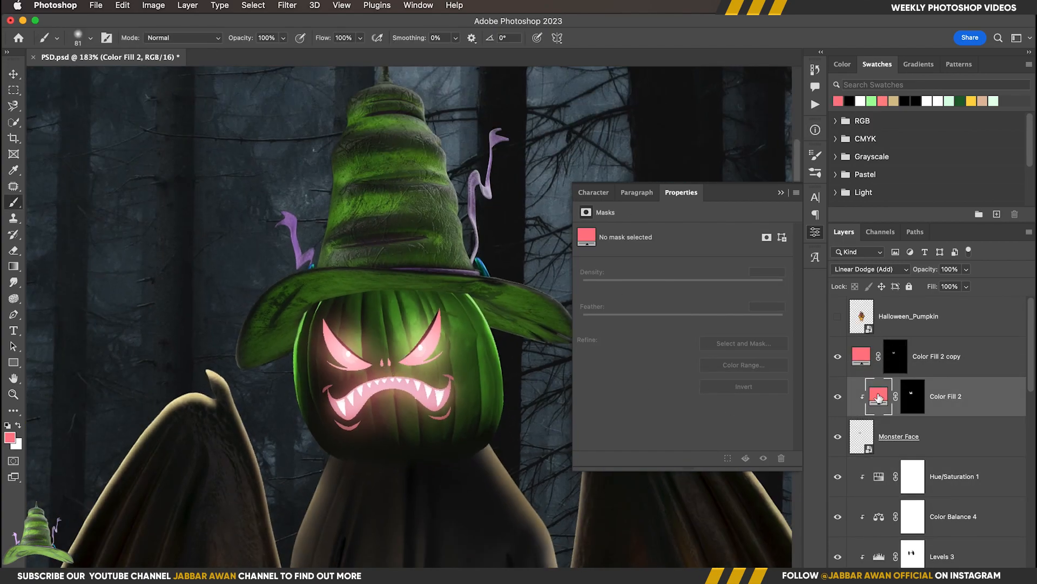
left_click(897, 437)
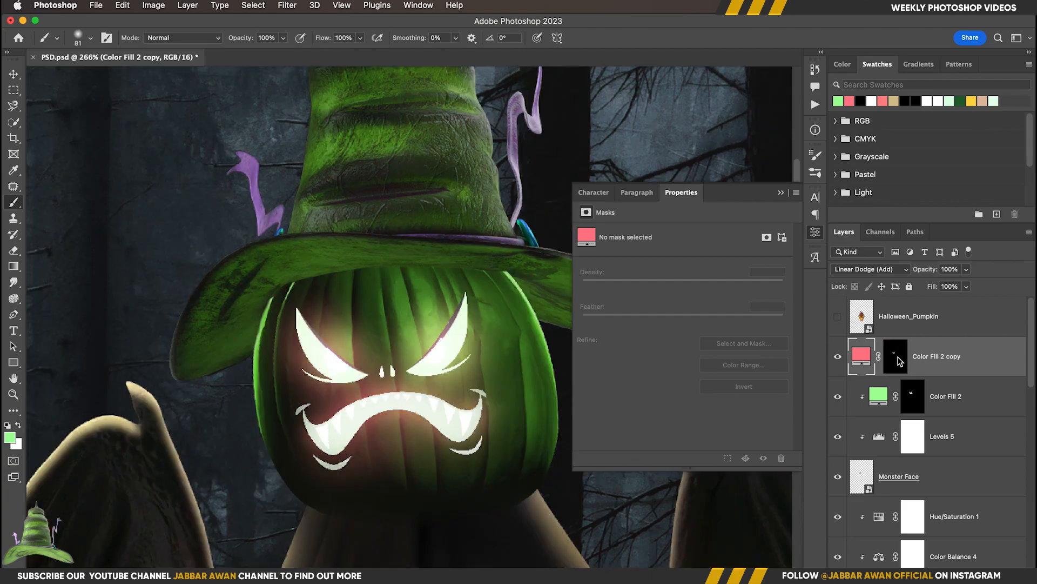
- Paint a pink glow around the eyes on the Color Fill 2 copy mask with a tilted elliptical soft brush at 10% opacity
key("x")
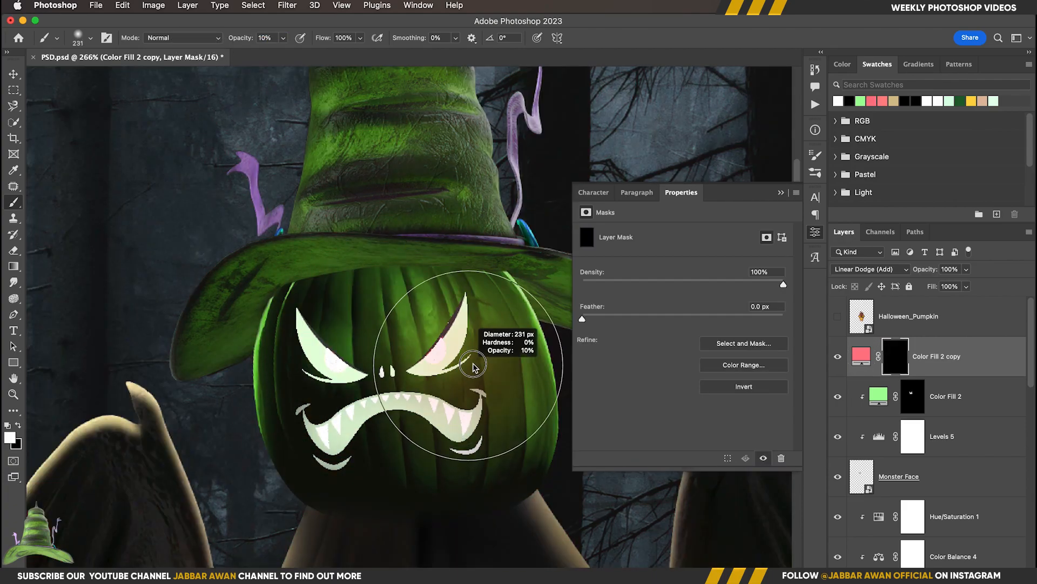
right_click(491, 323)
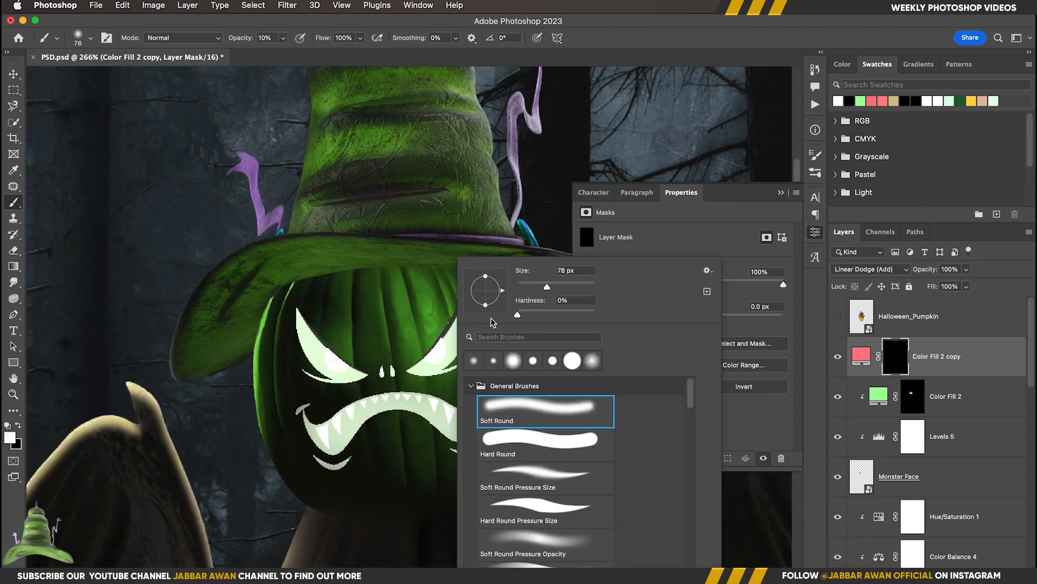
left_click_drag(505, 291, 503, 282)
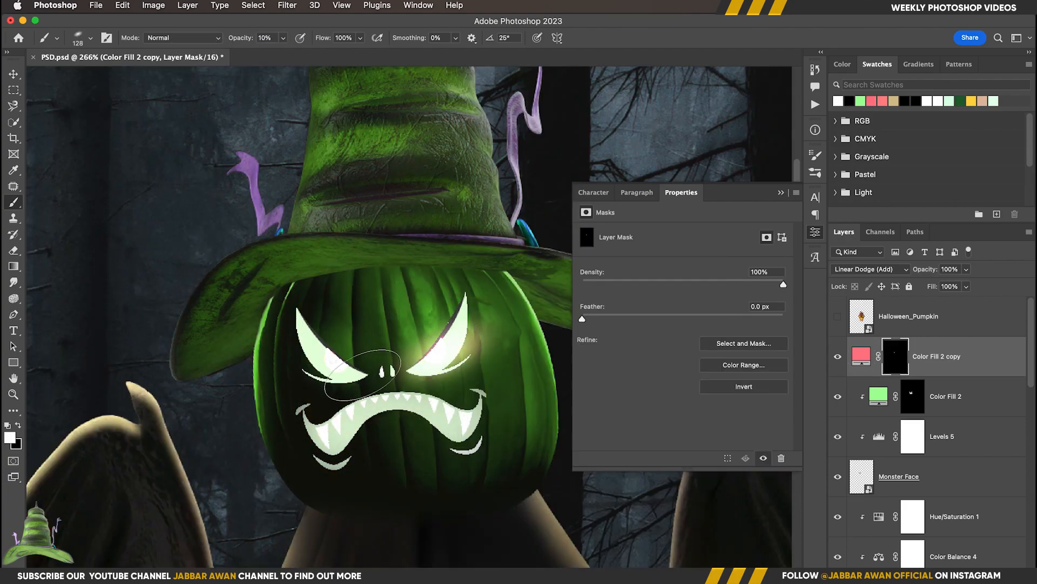
right_click(500, 314)
left_click_drag(503, 281, 500, 276)
right_click(486, 311)
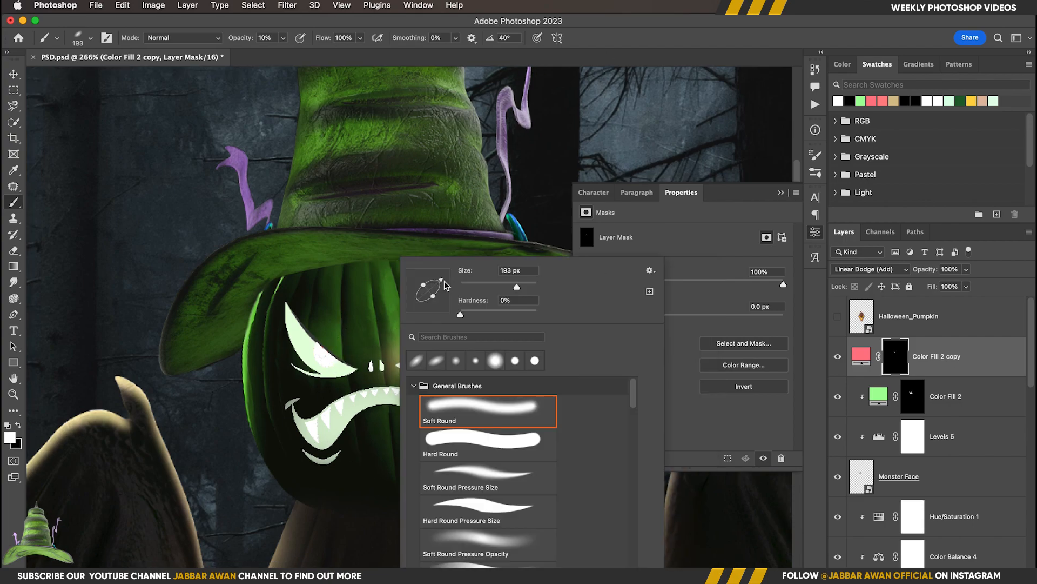
left_click_drag(543, 294, 538, 304)
- Reset the elliptical soft brush to a 0° angle and dab a pink glow over the monster's mouth
right_click(410, 379)
left_click_drag(474, 301, 485, 290)
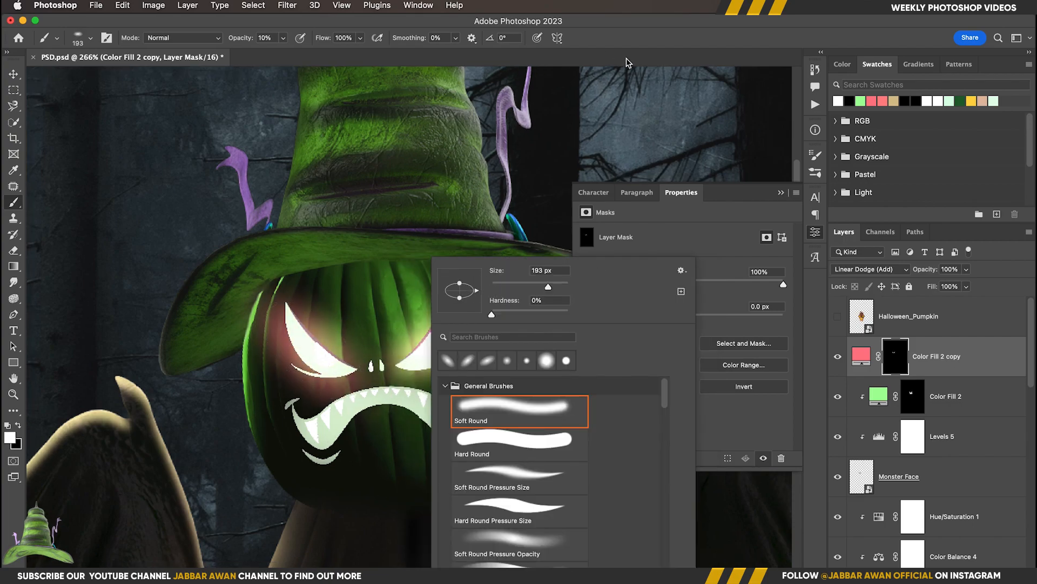
left_click(628, 61)
left_click(397, 396)
left_click(387, 395)
left_click(408, 395, "alt")
left_click_drag(408, 395, 413, 395)
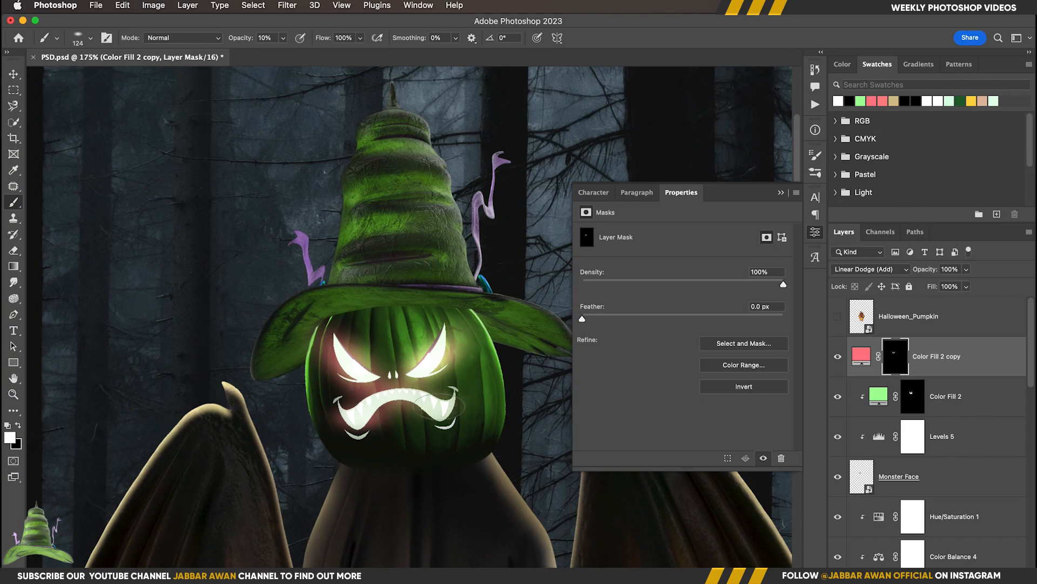
- Make the soft brush round, enlarge it to about 389 px and dab a broad pink glow over the whole face
right_click(421, 389)
left_click_drag(543, 287, 574, 286)
left_click_drag(475, 301, 475, 309)
key("Return")
left_click_drag(402, 380, 353, 380, "ctrl+alt")
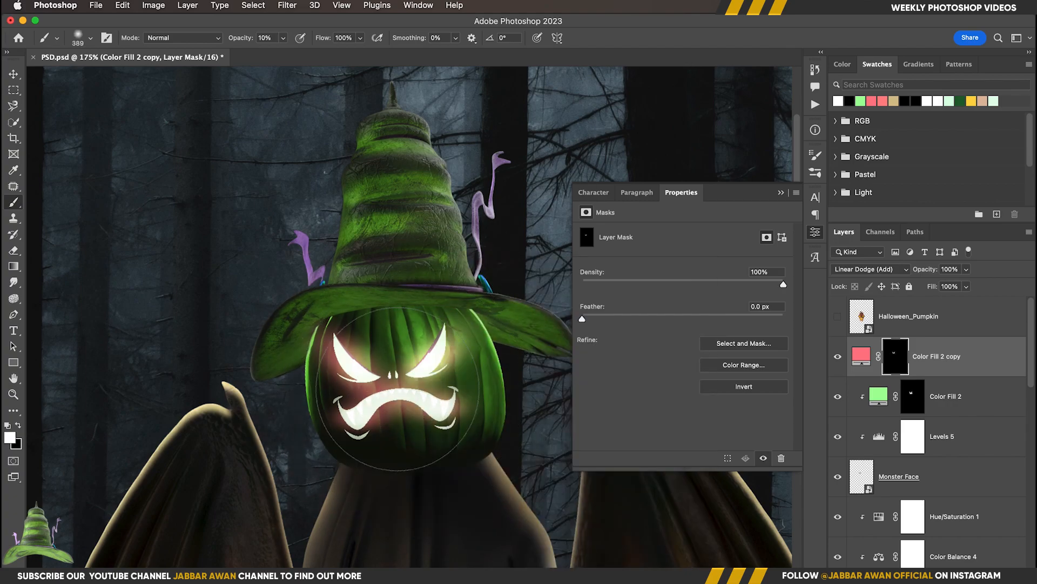
left_click(402, 380)
left_click(402, 380)
mouse_move(466, 380)
left_mouse_down("ctrl+alt")
mouse_move(417, 380)
mouse_move(432, 380)
left_mouse_up("ctrl+alt")
scroll(978, 372, "down", 5)
- Duplicate Color Fill 2 copy to just above Levels 3 copy, clipped to the witch hat
left_click(948, 365)
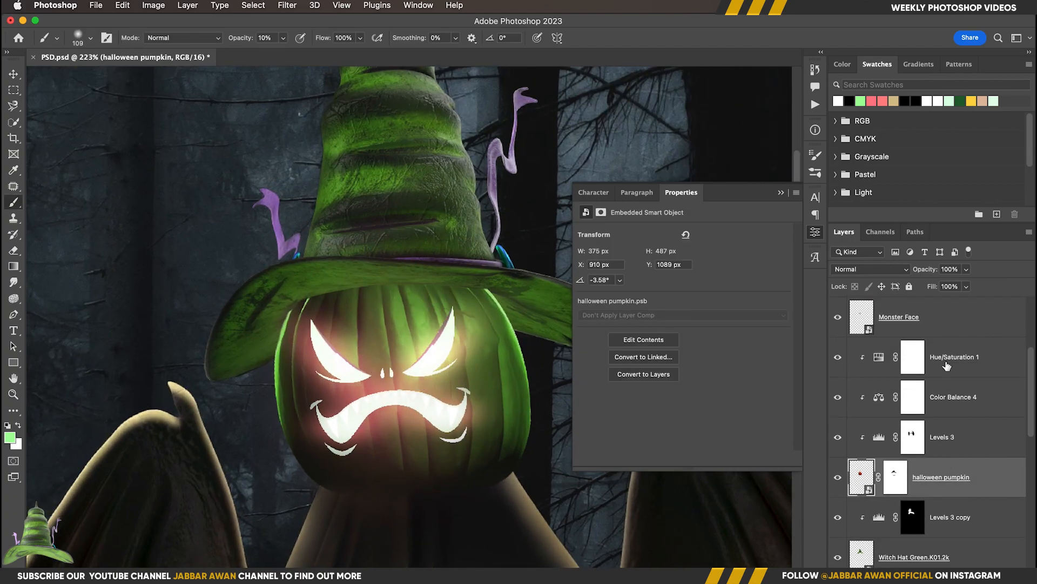
scroll(949, 365, "up", 5)
left_click(976, 364)
left_click_drag(968, 364, 952, 543, "alt")
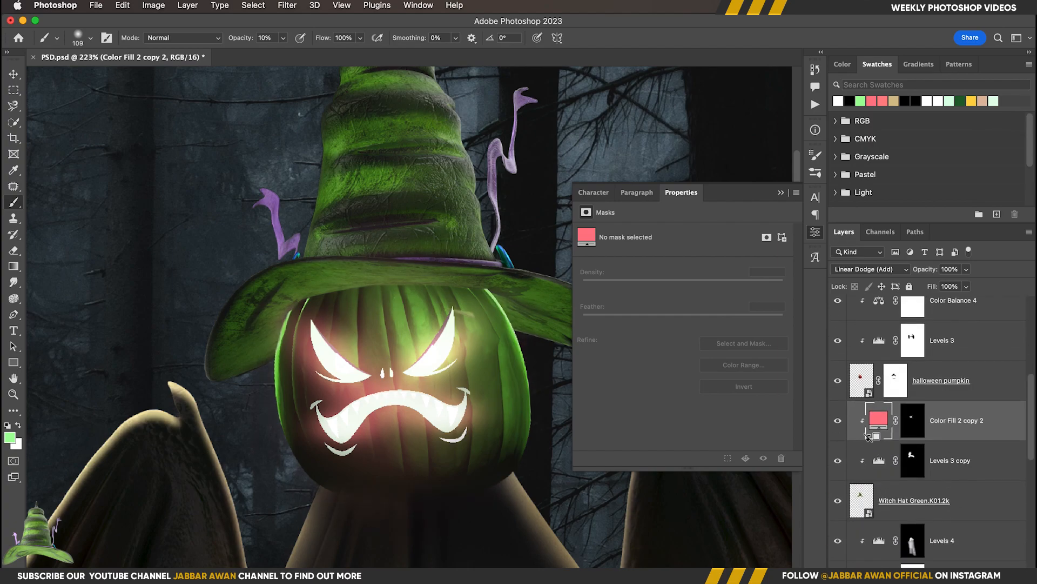
- Fill the Color Fill 2 copy 2 mask with black and paint a soft pink glow onto the hat brim
left_click(914, 424)
key("super+BackSpace")
scroll(487, 222, "up", 4)
scroll(409, 342, "down", 8)
mouse_move(397, 352)
left_mouse_down("ctrl+alt")
mouse_move(431, 351)
mouse_move(344, 356)
left_mouse_up("ctrl+alt")
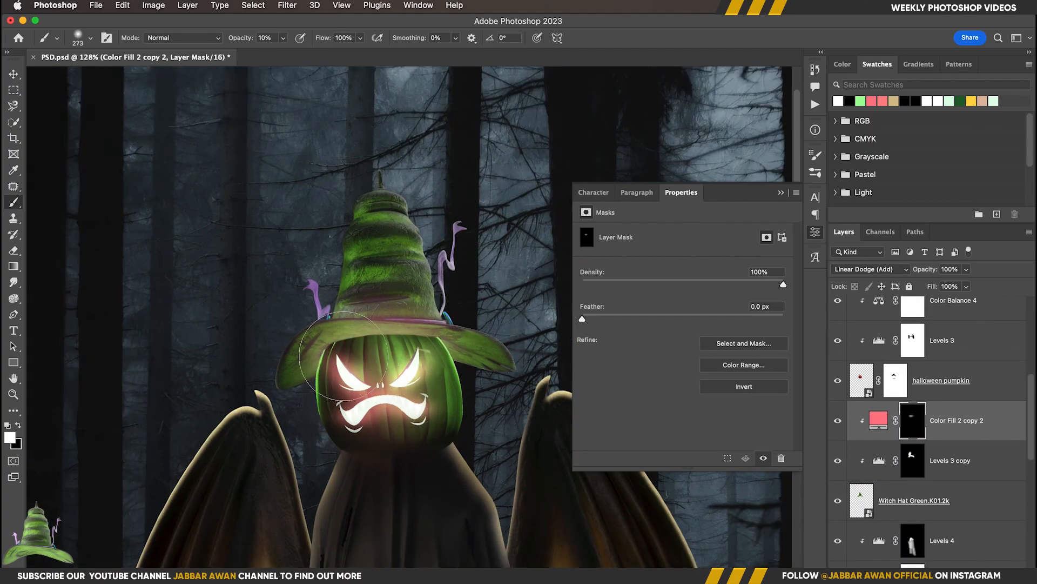
left_click_drag(416, 346, 337, 348)
left_click_drag(369, 312, 406, 303, "alt")
left_click_drag(328, 315, 378, 315, "alt")
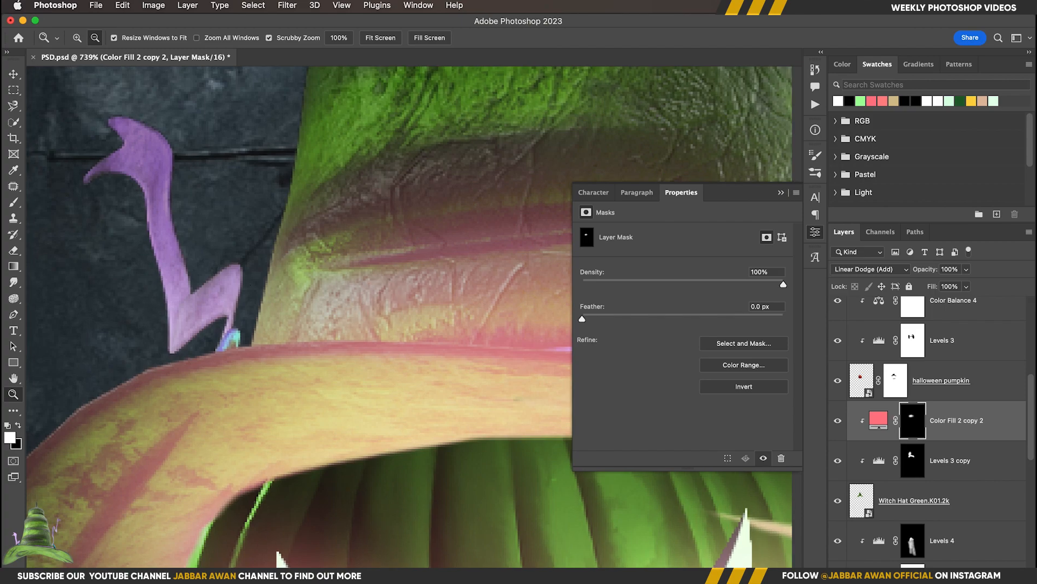
- Undo the last change and paint black on the Color Fill 2 copy 2 mask to remove the glow from the hat's cone
key("super+z")
key("x")
left_click_drag(292, 296, 324, 299, "ctrl+alt")
mouse_move(257, 297)
left_mouse_down()
mouse_move(525, 292)
mouse_move(211, 291)
left_mouse_up()
mouse_move(267, 297)
left_mouse_down()
mouse_move(545, 306)
mouse_move(359, 302)
left_mouse_up()
left_click_drag(370, 306, 422, 309)
left_click_drag(347, 281, 287, 281, "super")
left_click_drag(345, 235, 367, 235, "ctrl+alt")
left_click_drag(357, 235, 144, 234)
left_click_drag(204, 313, 227, 303, "super")
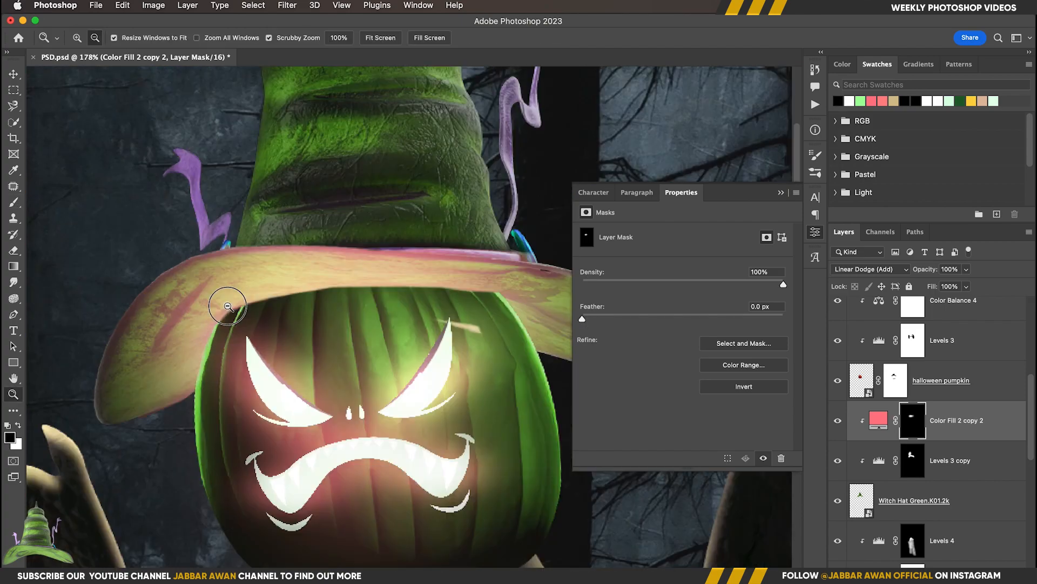
- Paint black on the Color Fill 2 copy 2 mask along the brim's outer left edge and save the document
left_click_drag(213, 423, 182, 424, "ctrl+alt")
left_click_drag(89, 427, 130, 296)
left_click_drag(339, 357, 178, 354, "super")
left_click_drag(333, 416, 431, 303)
key("super+s")
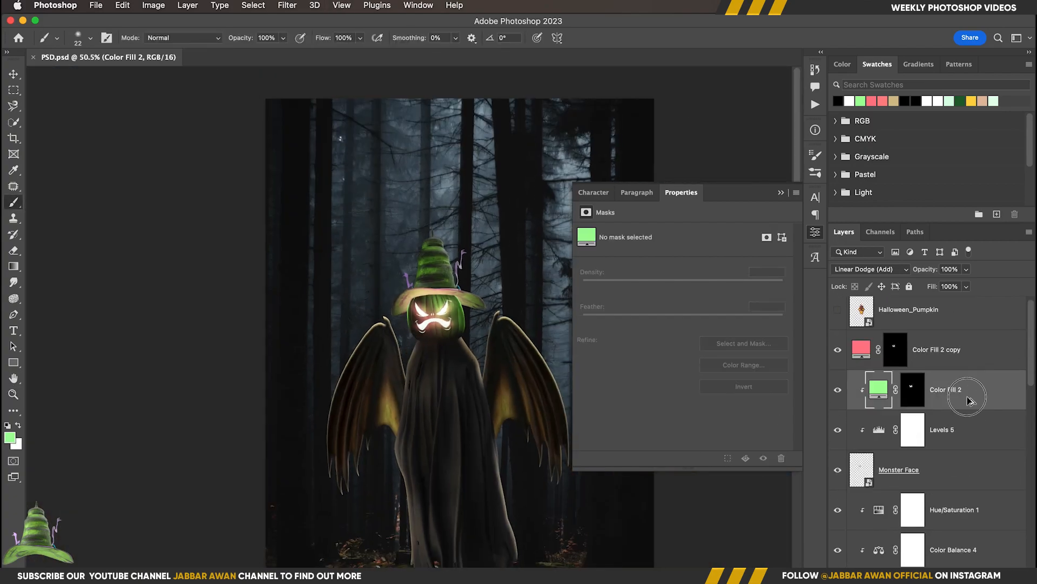
- Duplicate Color Fill 2 to just above Levels 1, blacken its mask and adjust its Blend If range
left_click_drag(970, 396, 926, 503)
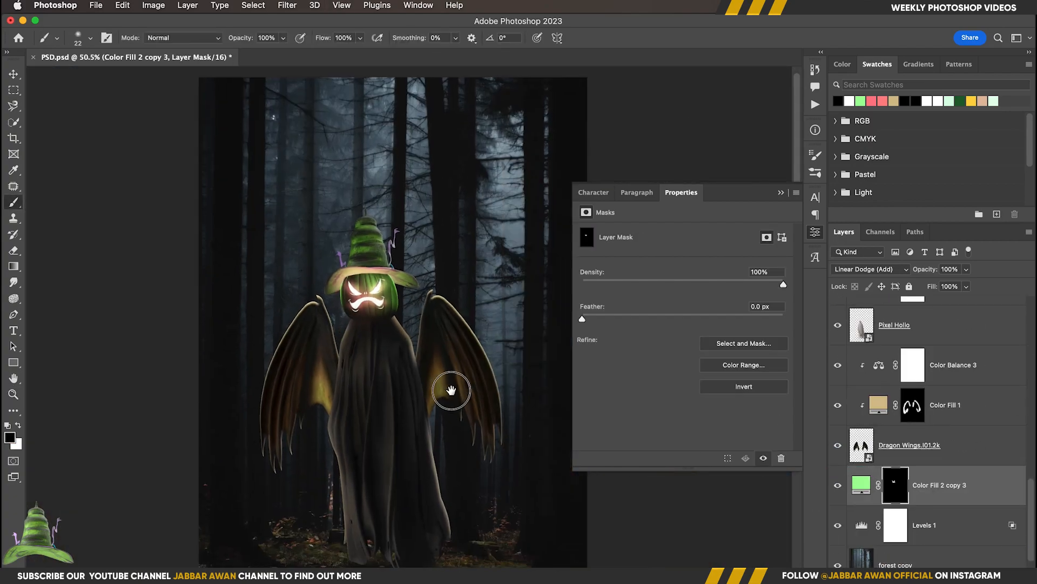
key("super+i")
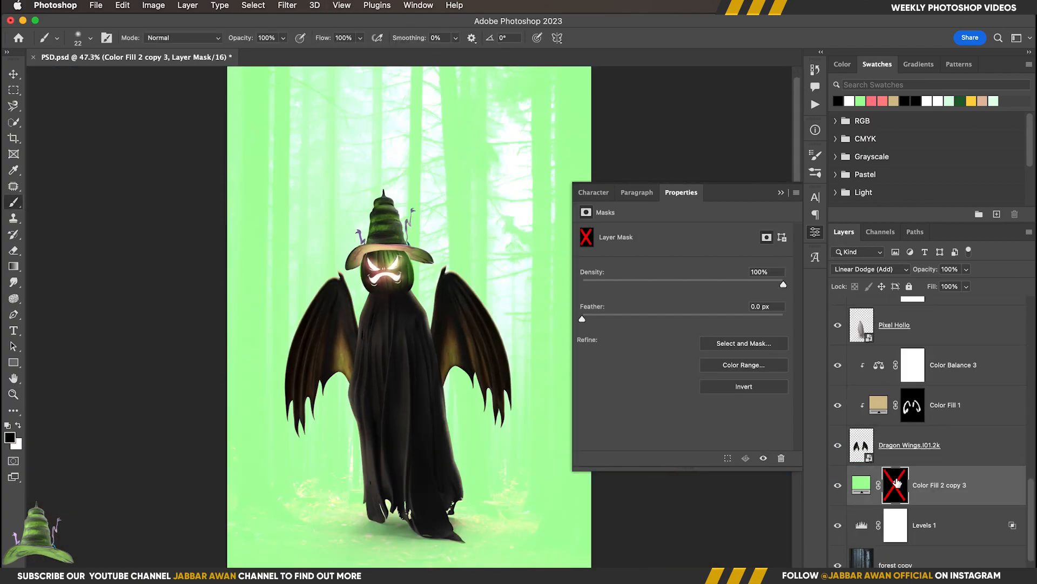
key("super+i")
key("super+i")
double_click(849, 415)
left_click_drag(725, 363, 797, 363)
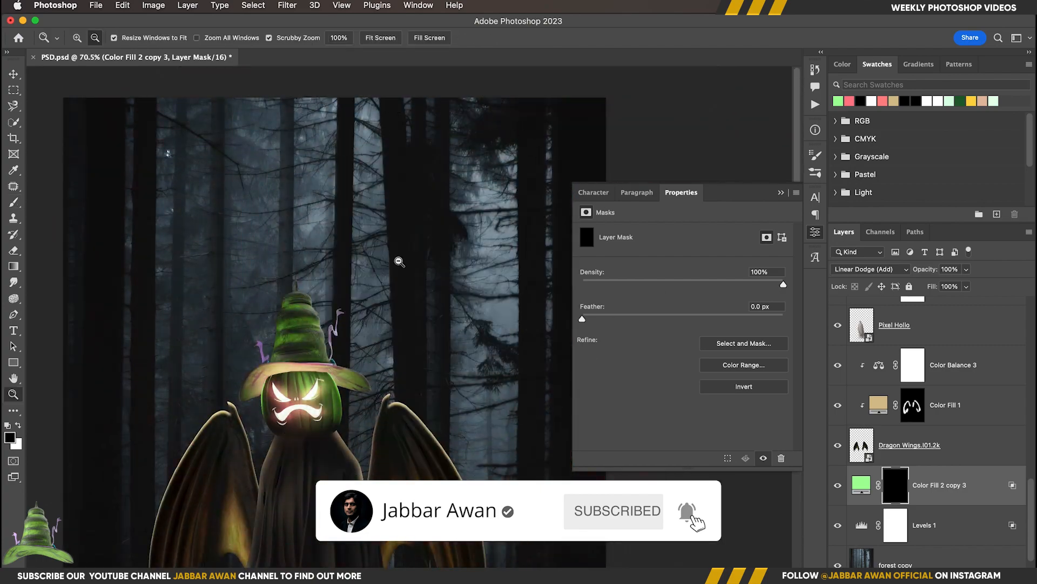
- Paint a soft glow on the Color Fill 2 copy 3 mask with a 1600 px white brush at 15% opacity and recolor the fill pink
left_click_drag(327, 115, 453, 115, "ctrl+alt")
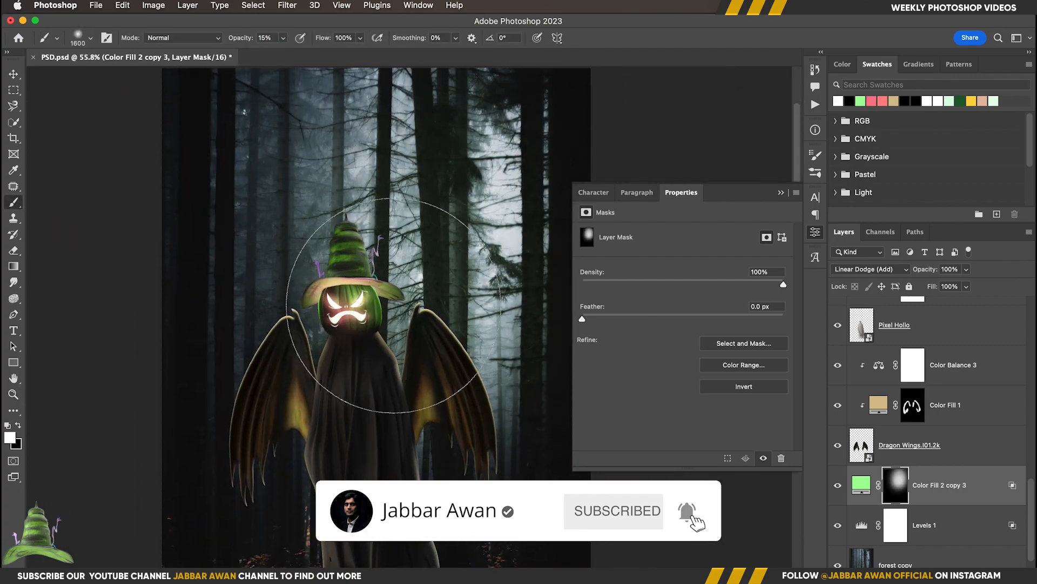
left_click(404, 364)
mouse_move(434, 437)
left_mouse_down()
mouse_move(439, 417)
mouse_move(450, 502)
left_mouse_up()
left_click_drag(420, 167, 365, 167, "super")
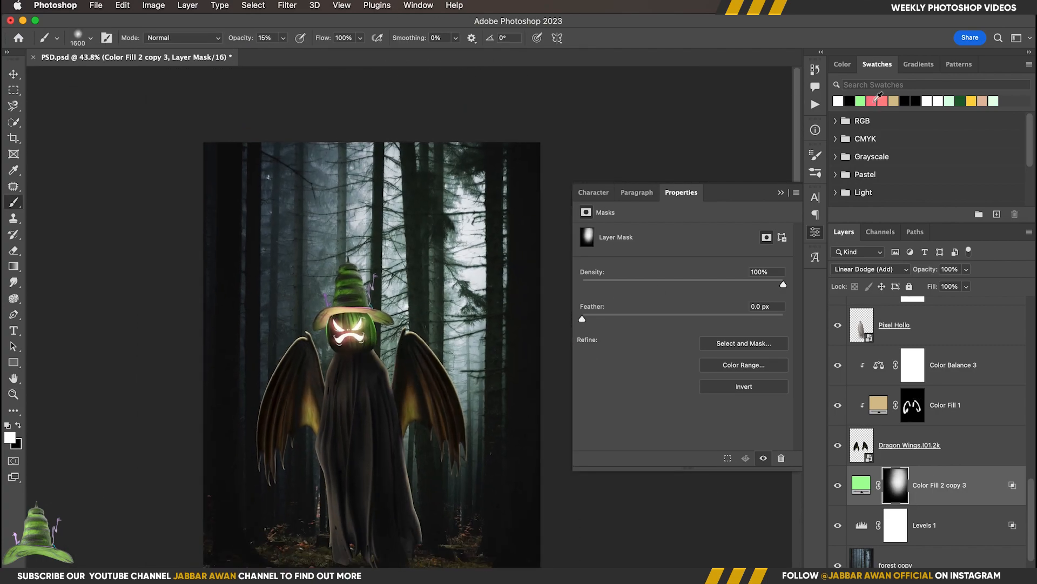
left_click(875, 99)
left_click_drag(422, 382, 397, 384, "super")
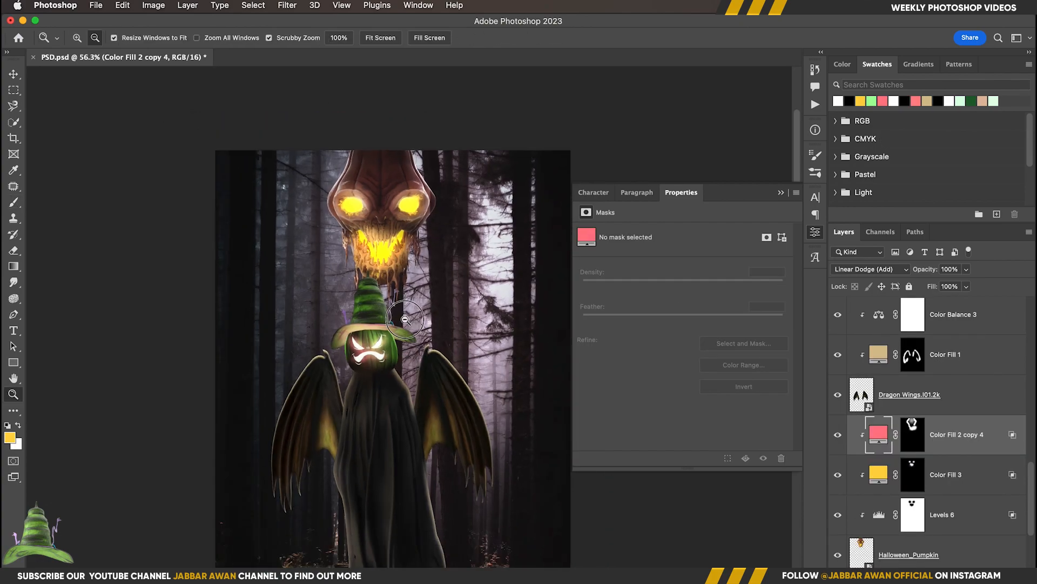
- Add a Levels adjustment above Color Fill 2 copy 4 and lower its output white level to 127
left_click(935, 573)
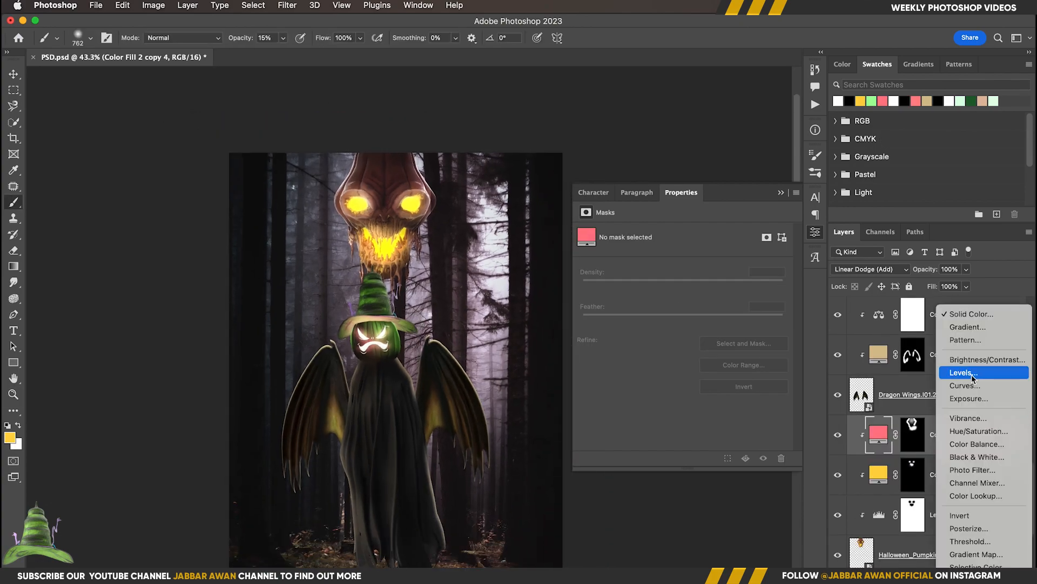
left_click(951, 368)
left_click_drag(770, 358, 709, 358)
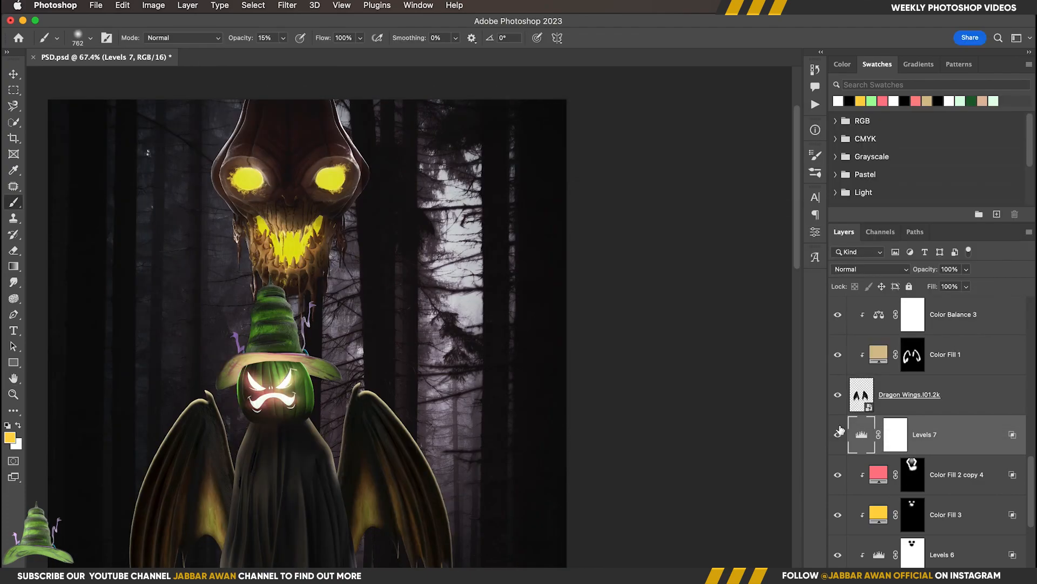
scroll(403, 285, "down", 3)
scroll(367, 416, "up", 4)
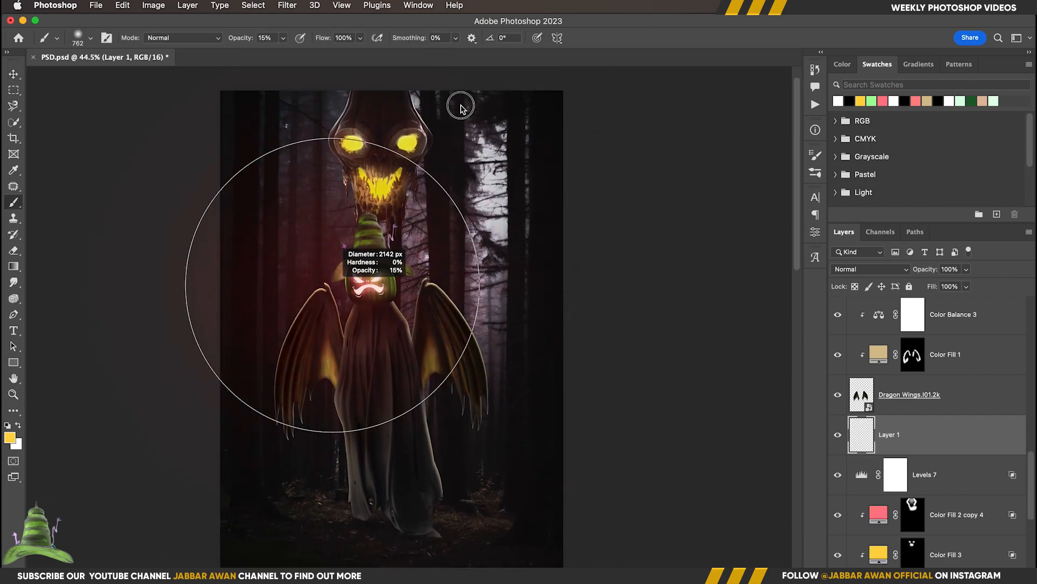
- Search the brush presets for "fog" and choose a fog brush for Layer 1
left_click(90, 37)
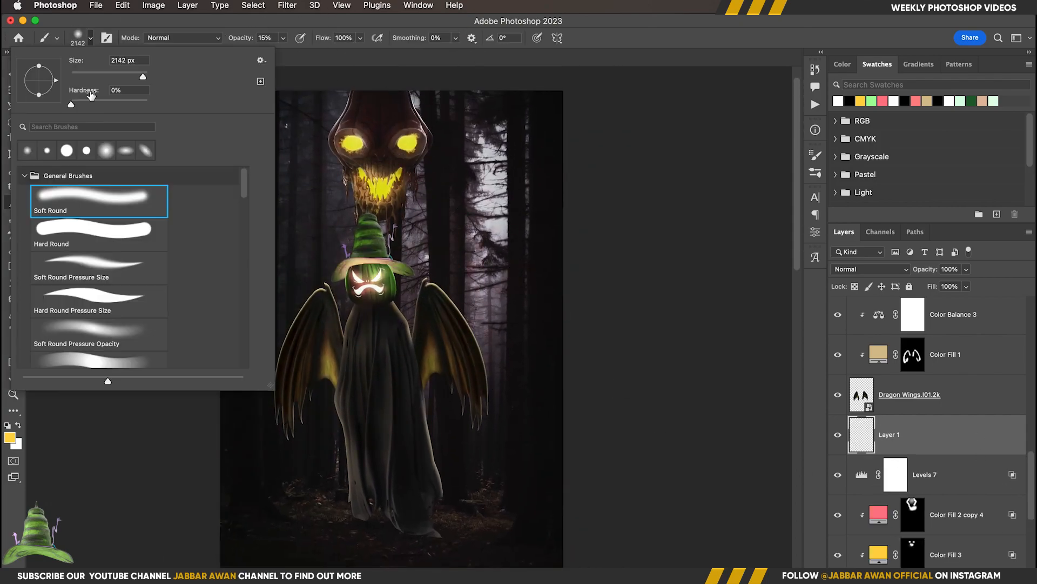
left_click(81, 126)
type("fog")
left_click(99, 200)
key("Return")
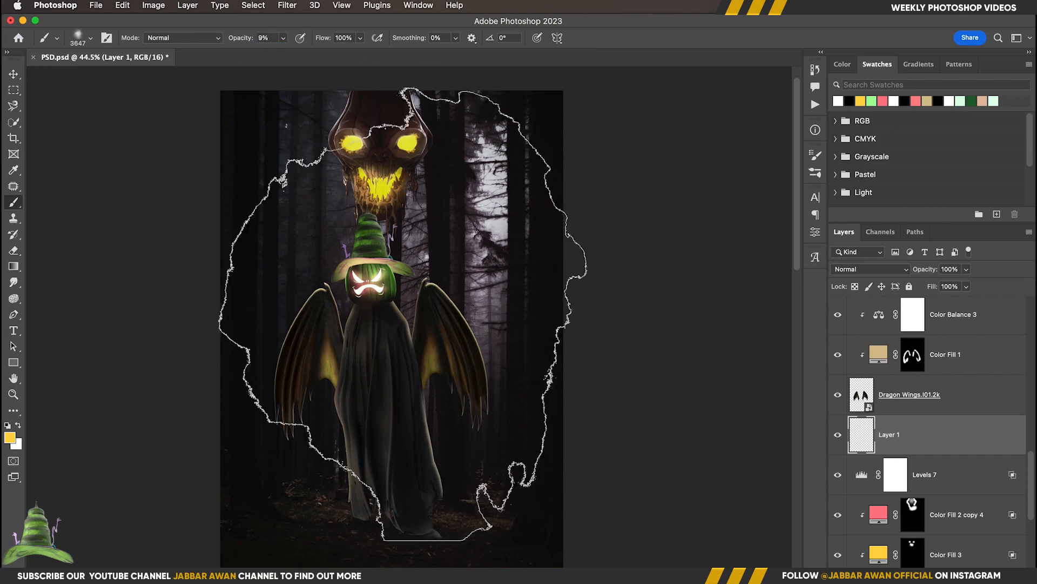
- Paint black fog on Layer 1 with a 2815 px brush at 9% opacity and stretch it to 111.78% height
key("d")
left_click(17, 445)
left_click(472, 196)
key("Return")
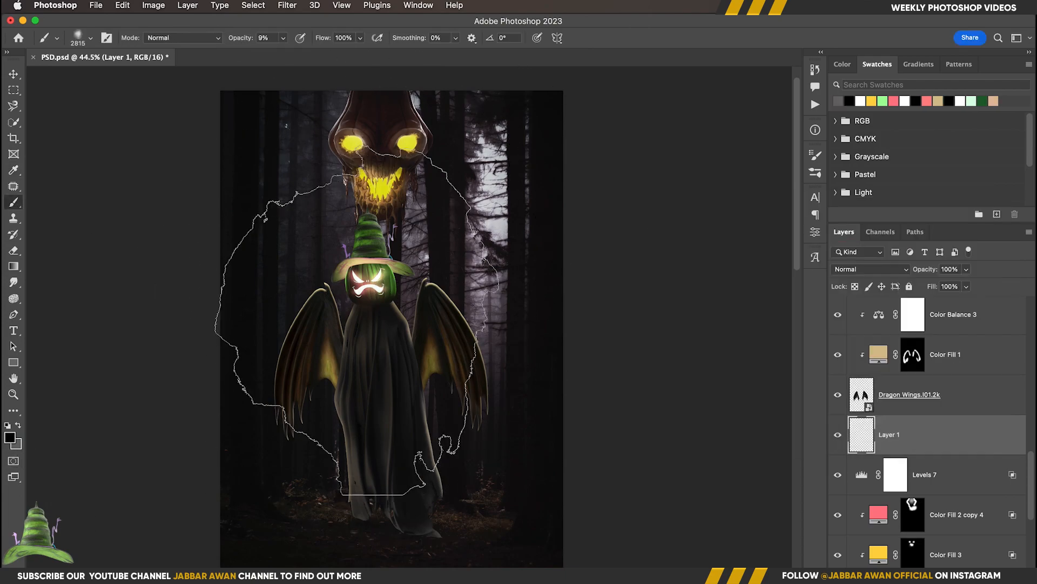
key("z")
left_click_drag(390, 280, 406, 286)
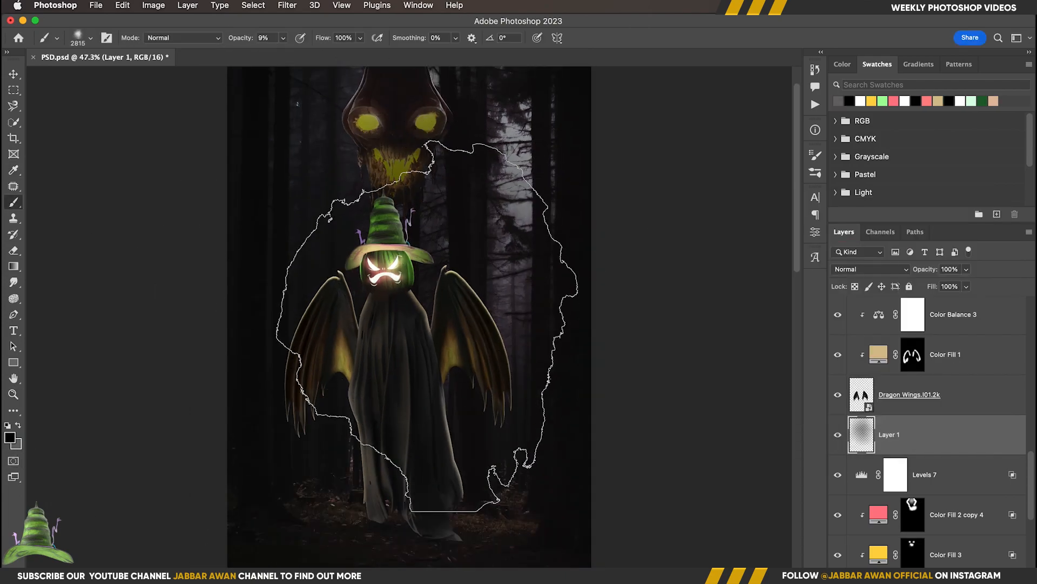
key("ctrl+t")
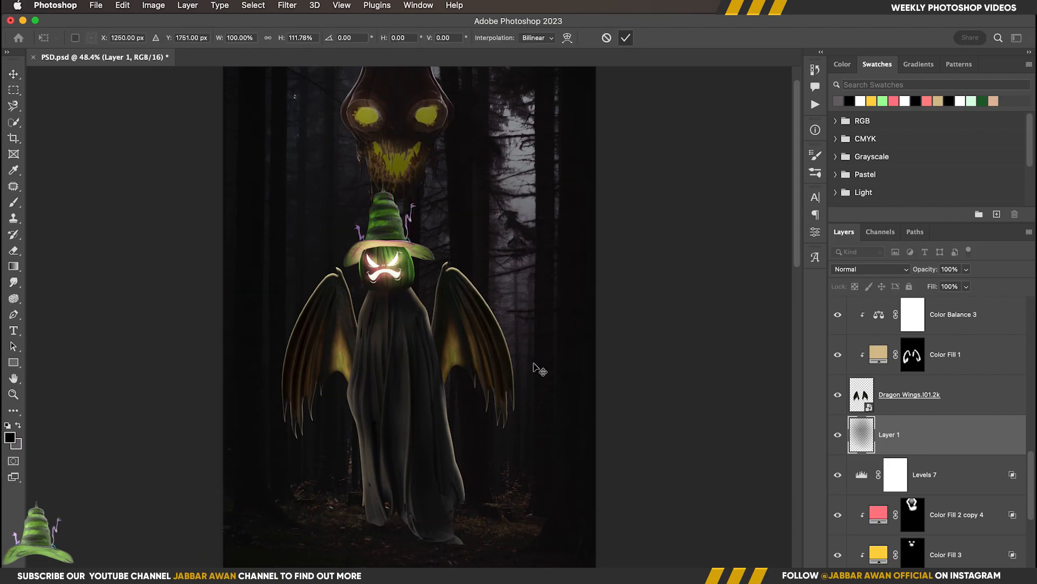
key("z")
left_click_drag(509, 366, 493, 366)
- Delete the black fog layer and add a new empty layer above Levels 7
left_click(877, 270)
left_click(858, 270)
key("Delete")
key("alt+shift+super+n")
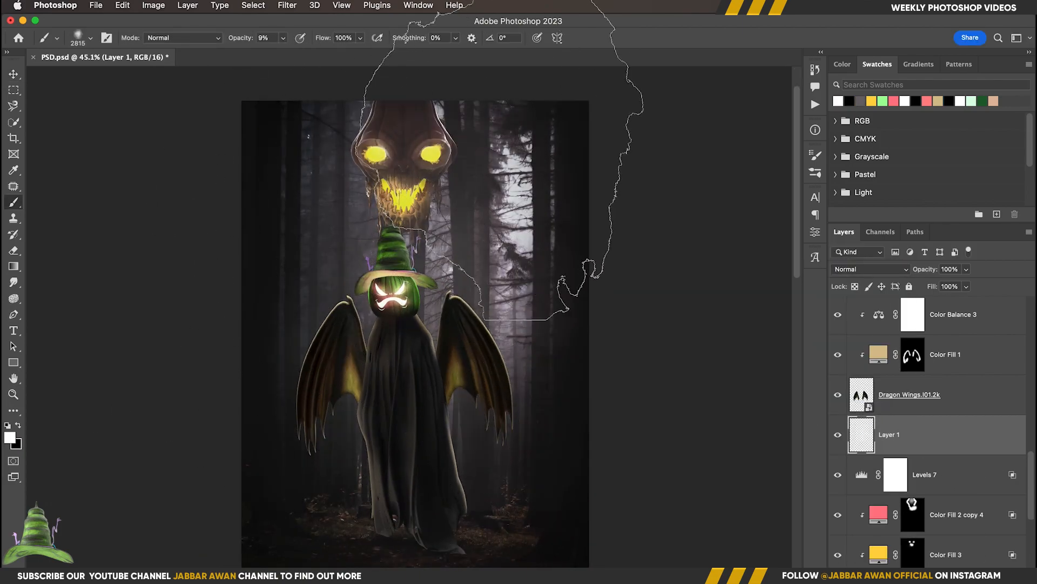
- Paint faint white fog on Layer 1 over the large pumpkin and forest with the fog brush at 9% opacity
key("z")
left_click(453, 417, "alt")
left_click(479, 367)
- Blur the forest copy layer with a Blur Gallery smart filter
right_click(931, 486)
left_click(859, 386)
key("z")
left_click_drag(408, 426, 452, 430)
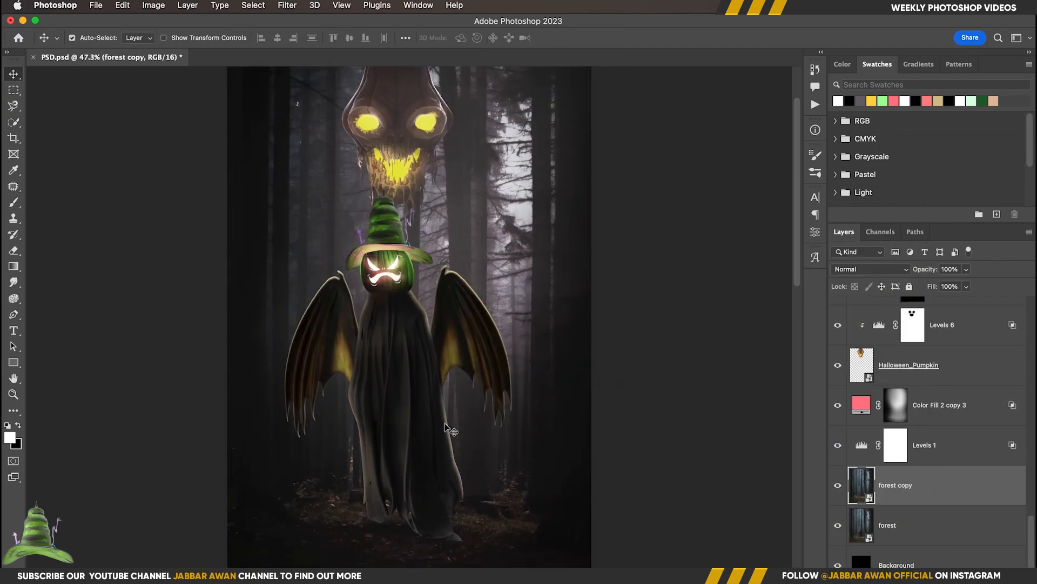
left_click(287, 6)
left_click(506, 201)
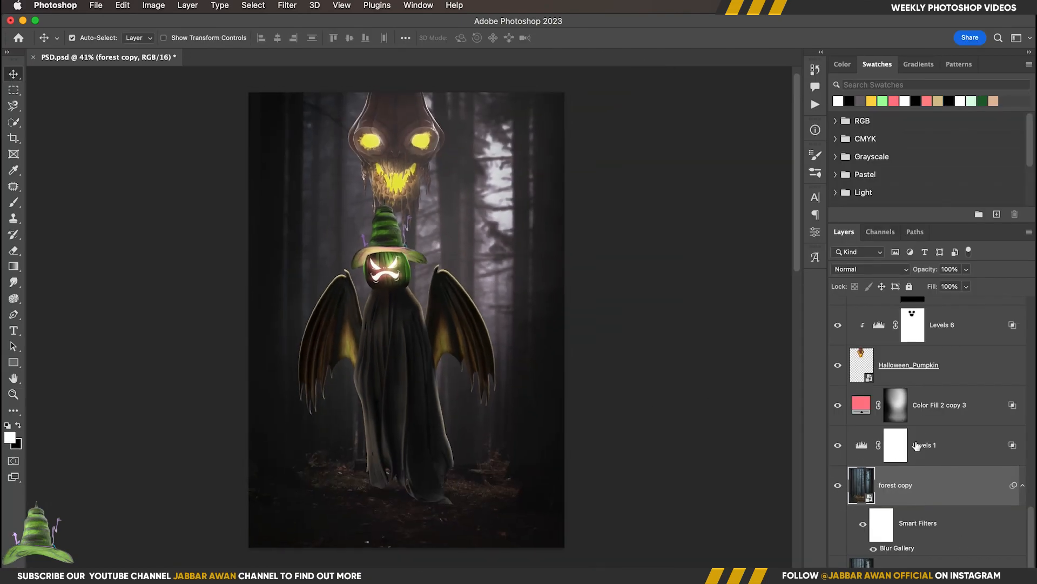
- Change the Color Fill 2 copy 3 fill color to the yellow swatch
double_click(862, 451)
left_click(873, 103)
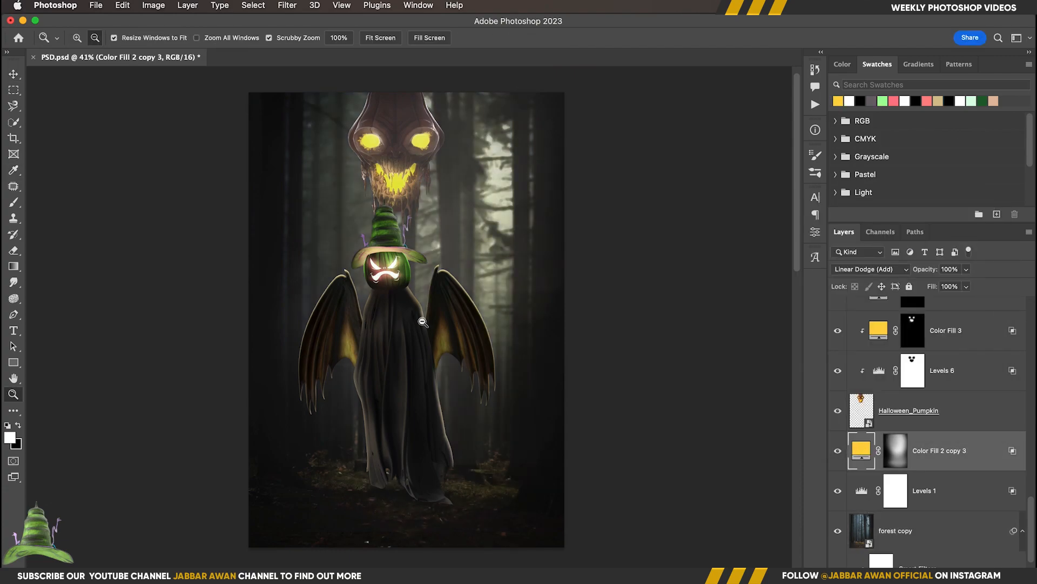
- Group all the ghost's layers from Dragon Wings.I01.2k up to the top of the layer stack
scroll(842, 448, "down", 10)
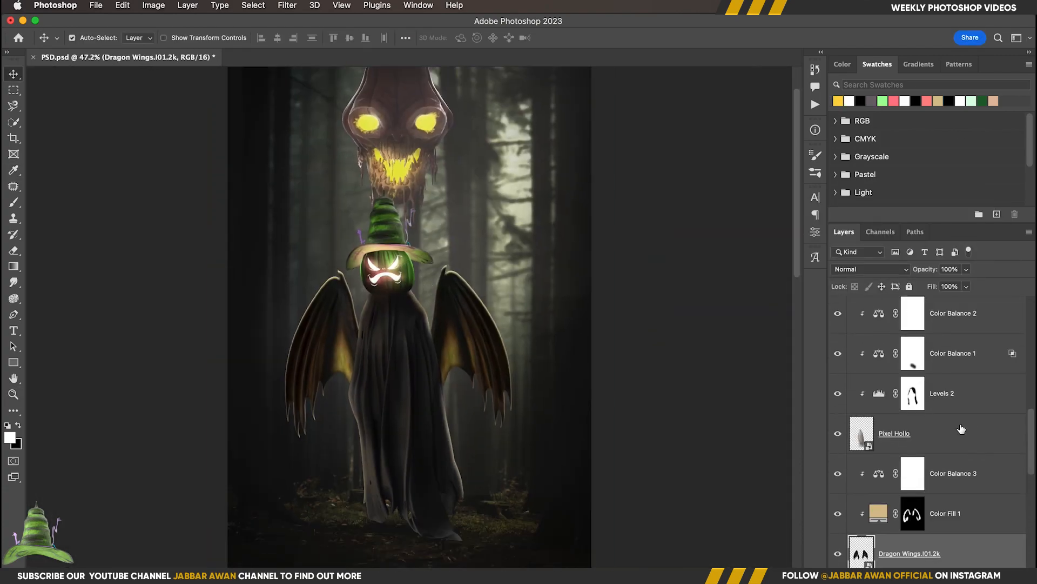
left_click(948, 324, "shift")
key("super+g")
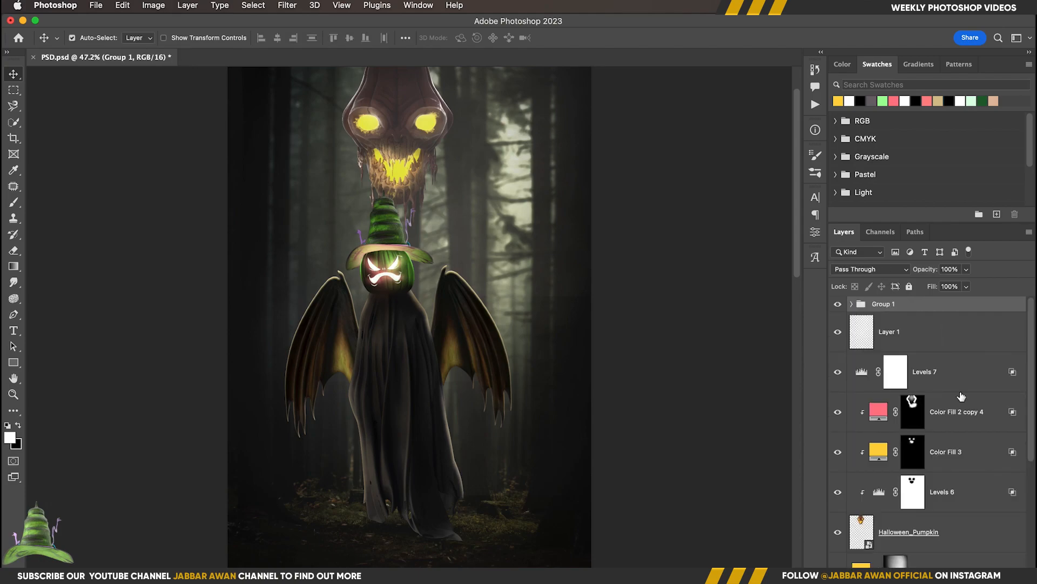
- Add a Levels adjustment clipped to Group 1 with input black at 39 and output black at 23
left_click(958, 567)
scroll(904, 311, "up", 1)
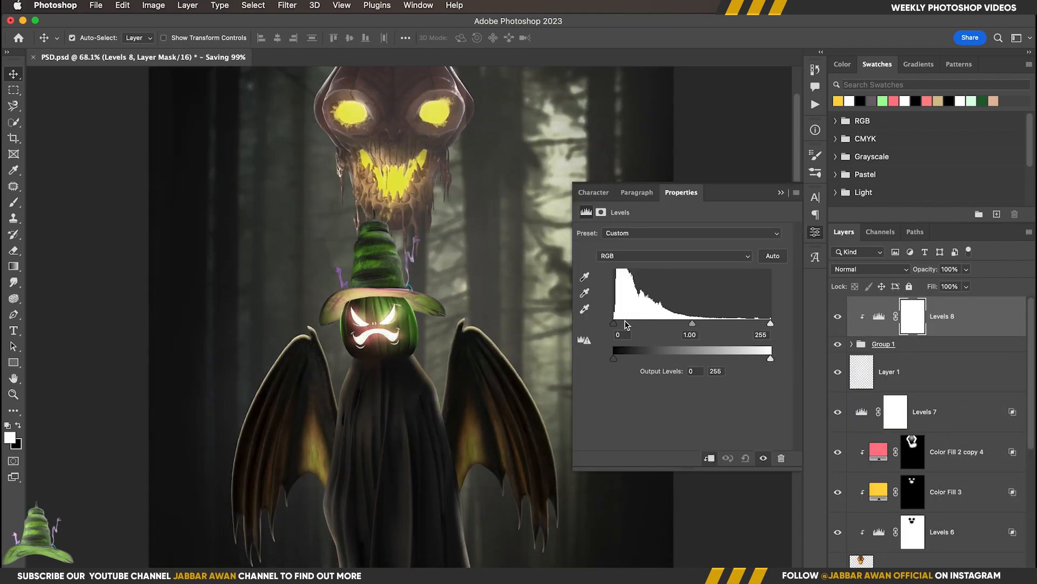
left_click_drag(614, 358, 627, 358)
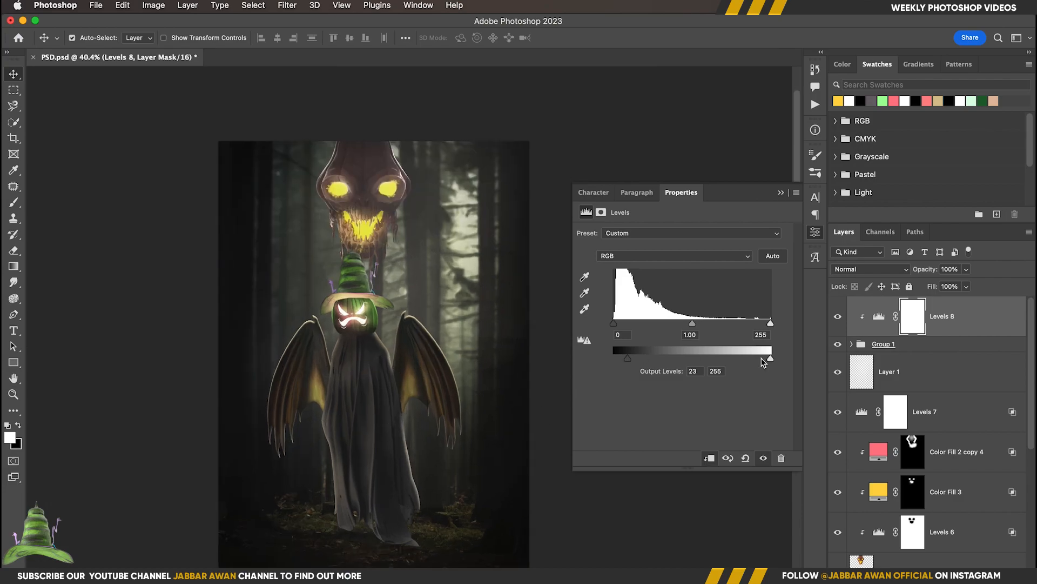
left_click_drag(614, 323, 631, 328)
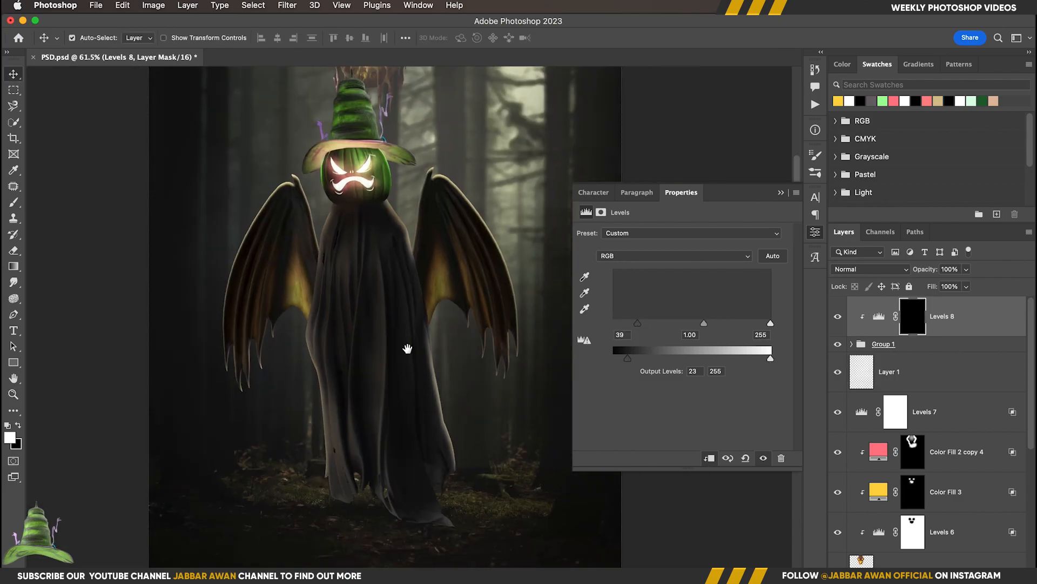
- Adjust the Levels 8 blending options and paint white at 22% opacity on its mask over the robe and wings
double_click(938, 328)
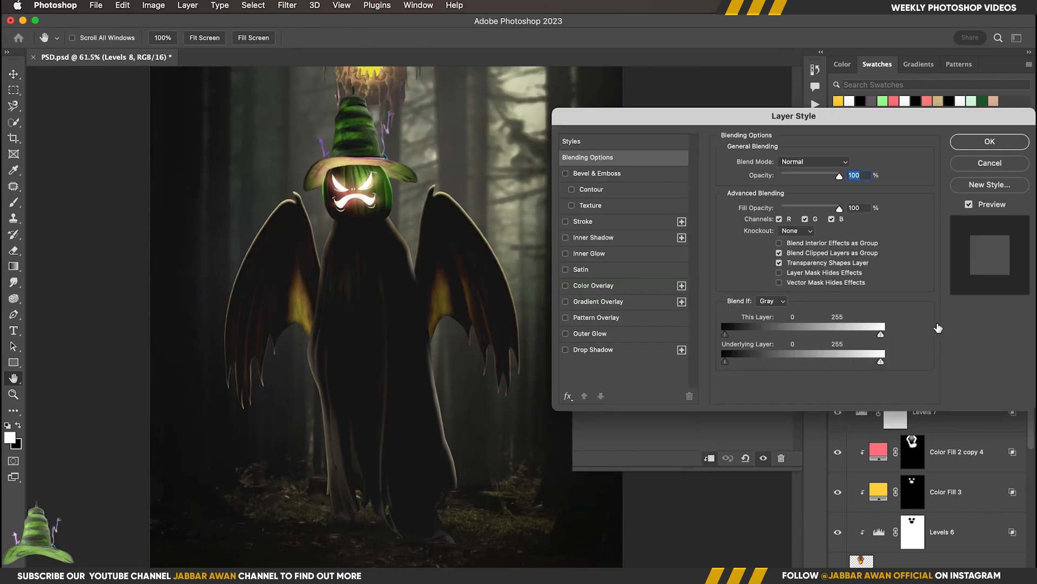
key("Return")
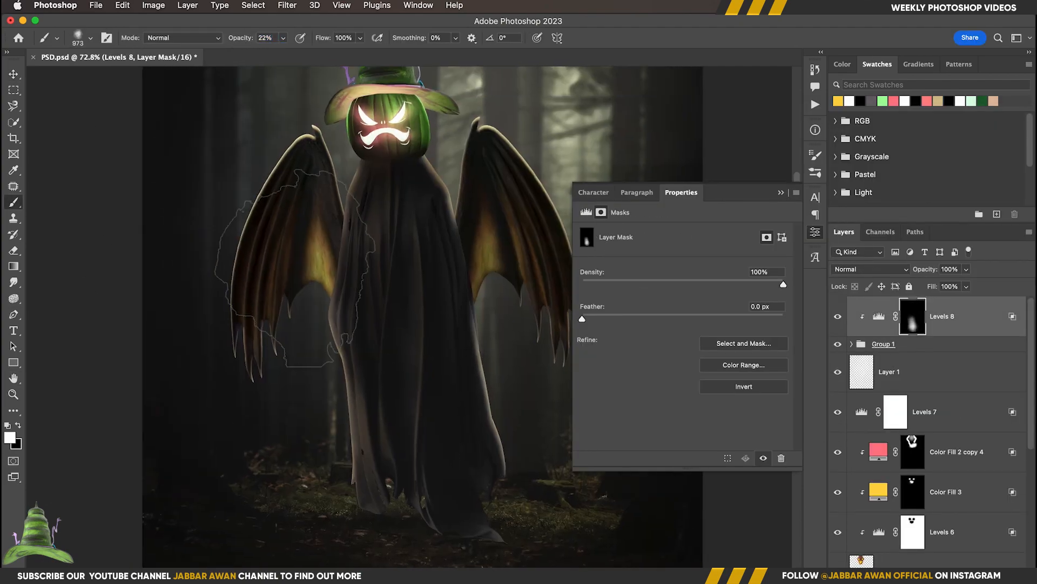
mouse_move(358, 270)
left_mouse_down()
mouse_move(301, 313)
mouse_move(515, 264)
left_mouse_up()
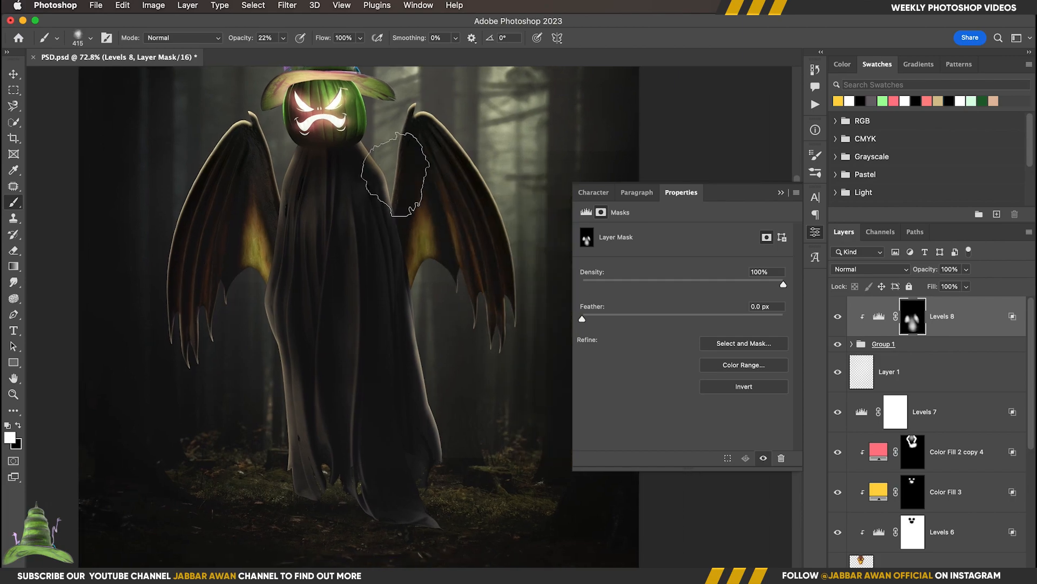
left_click_drag(356, 265, 405, 381)
- Compare the image with and without Levels 7 and lower both halves of its Underlying Layer highlight slider in Blend If
left_click(862, 412)
key("super+0")
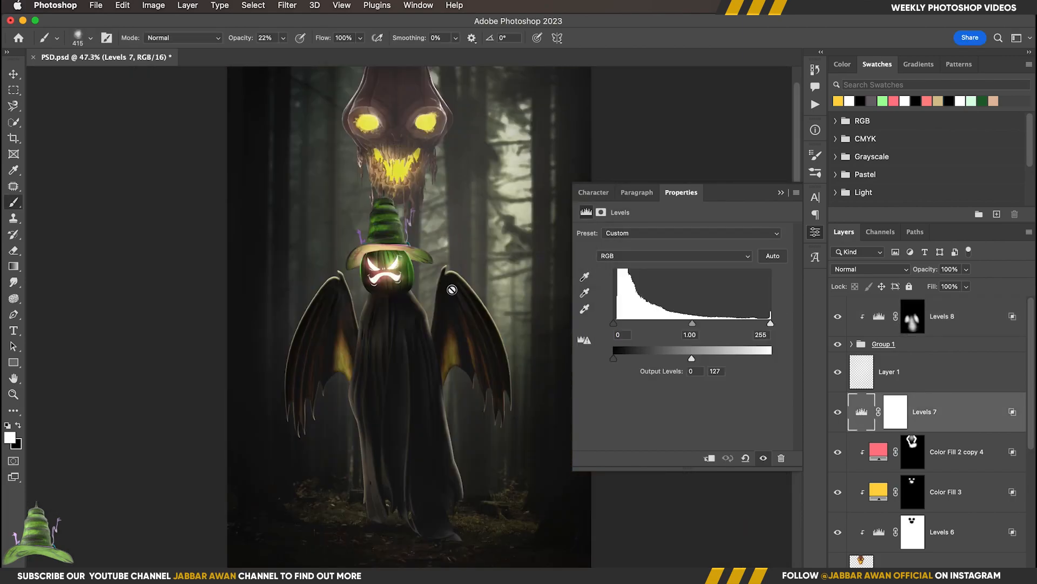
left_click(838, 412)
left_click(838, 411)
left_click(838, 412)
left_click(838, 412)
double_click(968, 411)
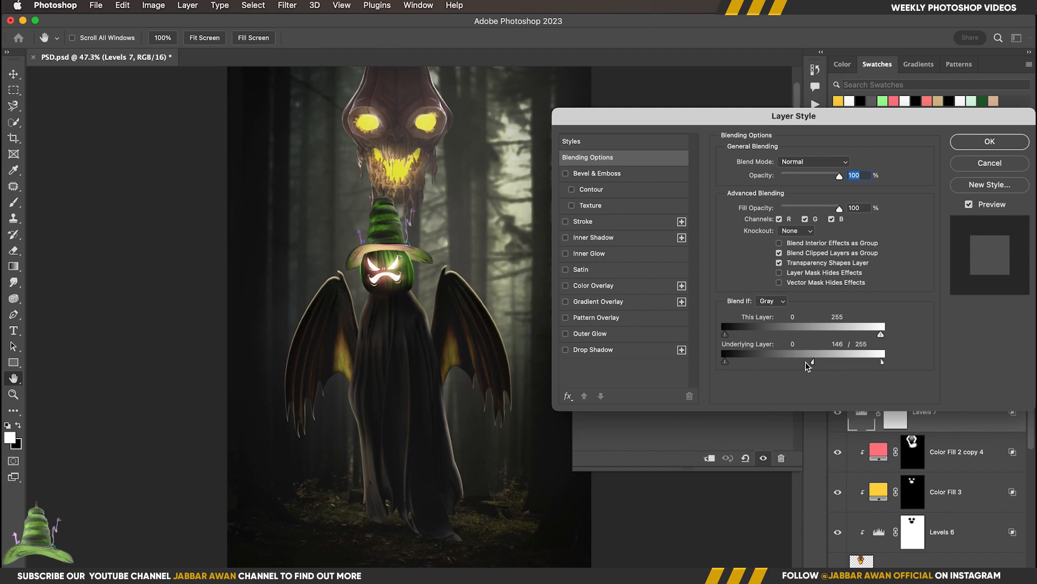
left_click_drag(809, 363, 787, 363)
left_click_drag(882, 362, 815, 363)
left_click_drag(787, 362, 746, 363)
left_click(989, 142)
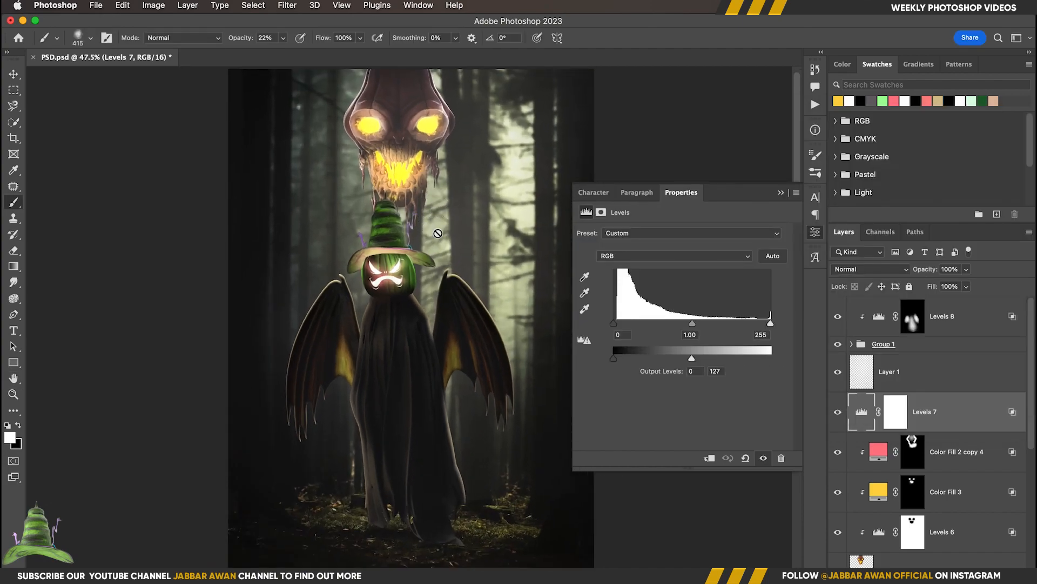
- Add a clipped Color Balance above Color Fill 2 copy 4 with midtones at +32 red, +100 green and -27 blue
scroll(432, 232, "up", 1)
key("v")
scroll(864, 365, "down", 4)
left_click(954, 372)
left_click(961, 573)
left_click(975, 449)
key("super+alt+g")
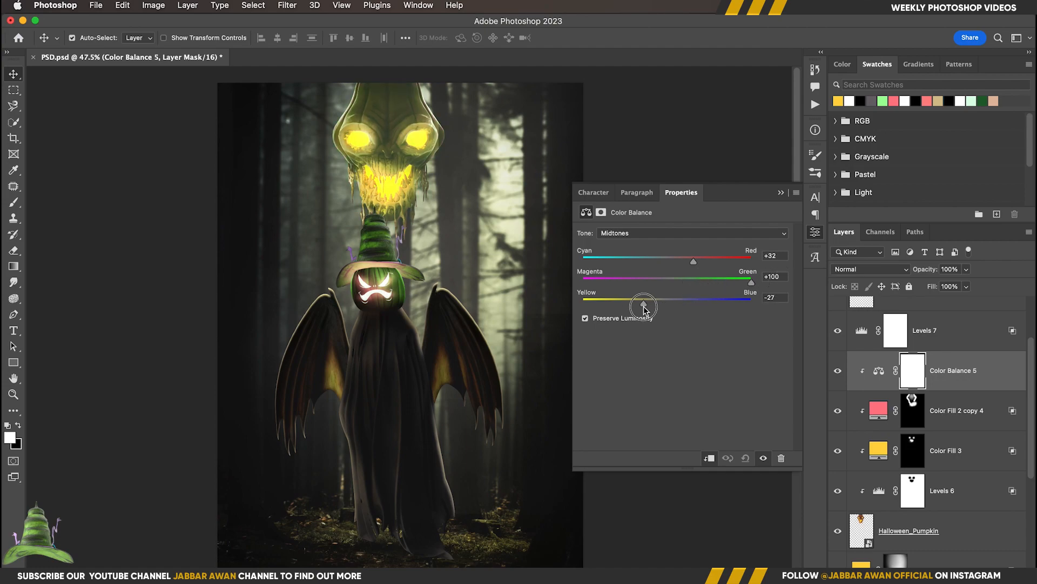
- Set Color Balance 5's highlights to +21, +55, +83 and its shadows to -31, -23, +7
left_click(669, 233)
left_click(665, 246)
left_click_drag(602, 265, 684, 261)
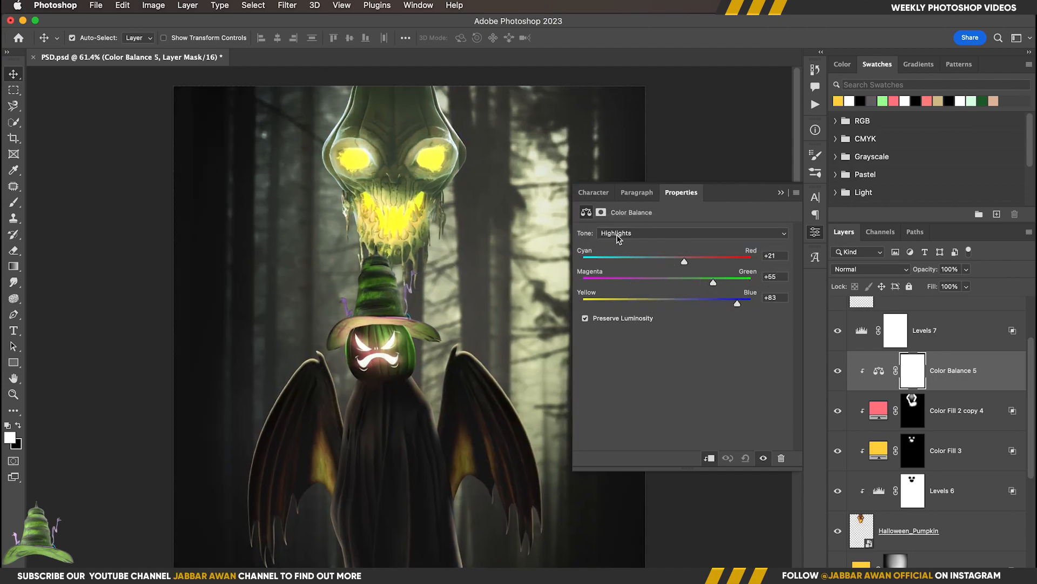
left_click_drag(695, 283, 674, 304)
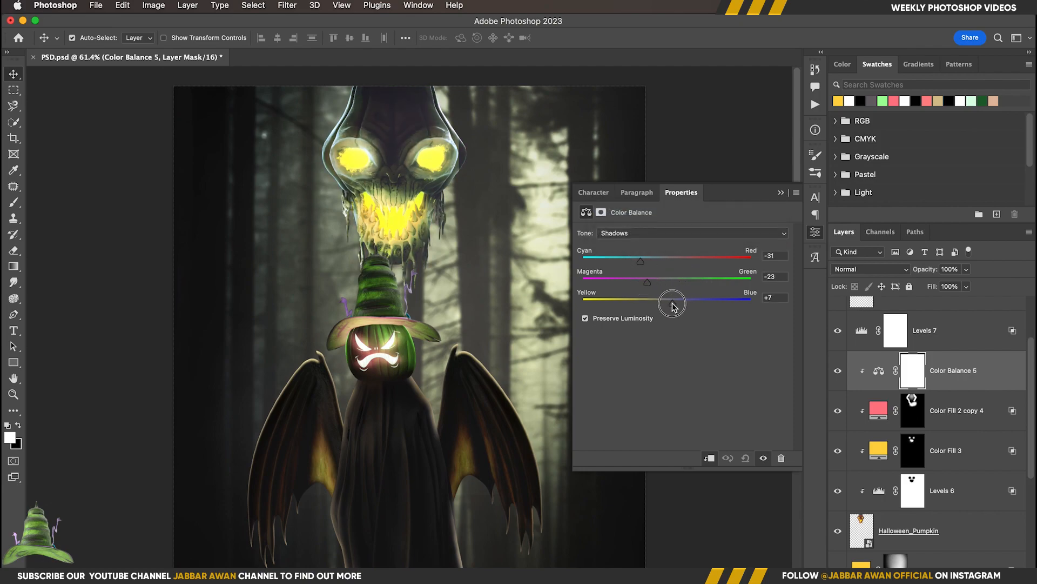
scroll(423, 306, "down", 3)
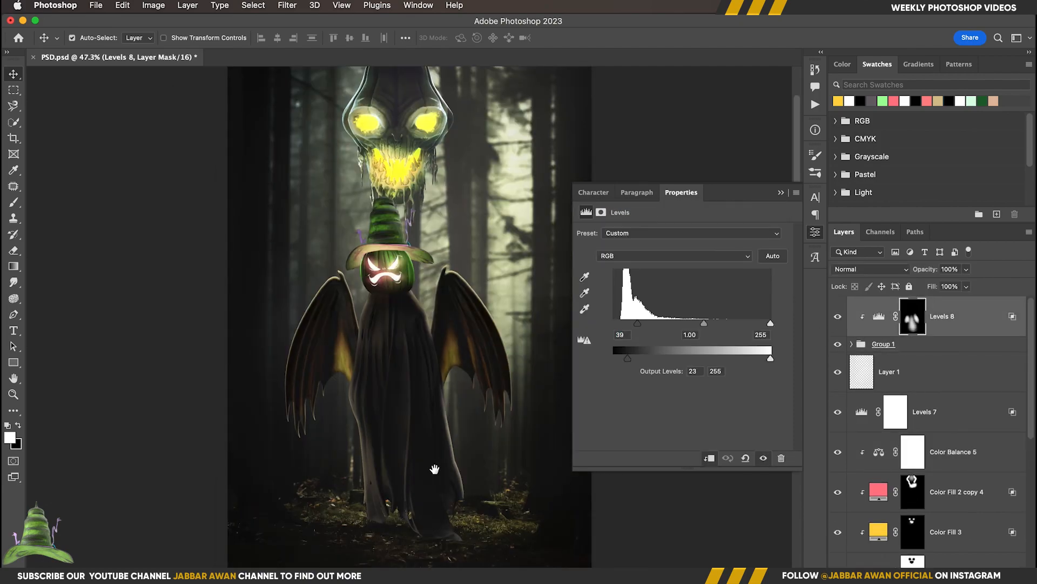
- Paint white on the mask of Color Fill 2 copy 2 to strengthen the pink rim light on the witch hat
scroll(431, 470, "up", 5)
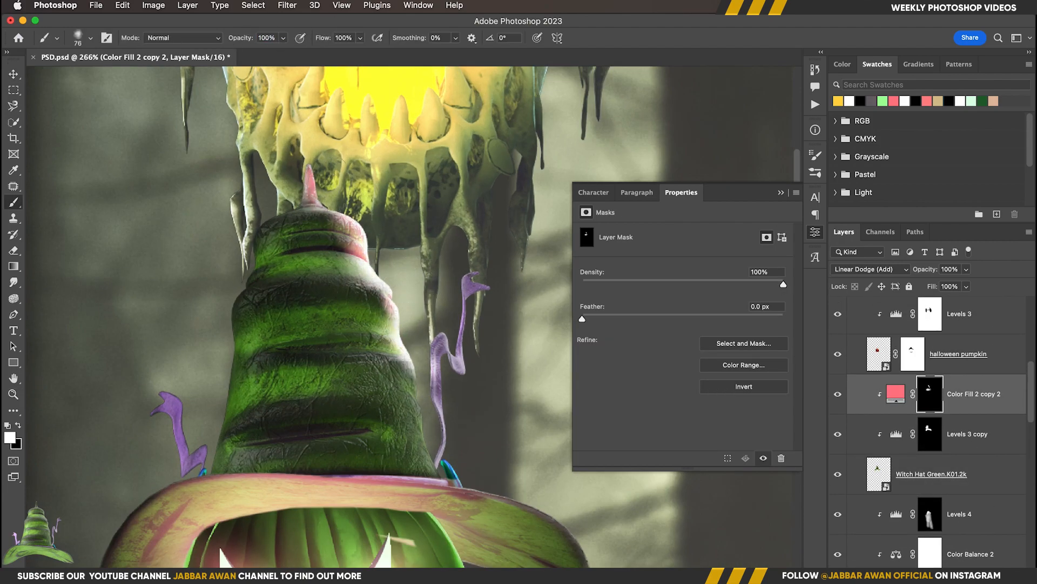
left_click_drag(435, 460, 451, 473)
left_click_drag(523, 444, 391, 301)
left_click_drag(453, 422, 372, 358)
left_click_drag(432, 368, 400, 368)
left_click_drag(373, 267, 436, 265)
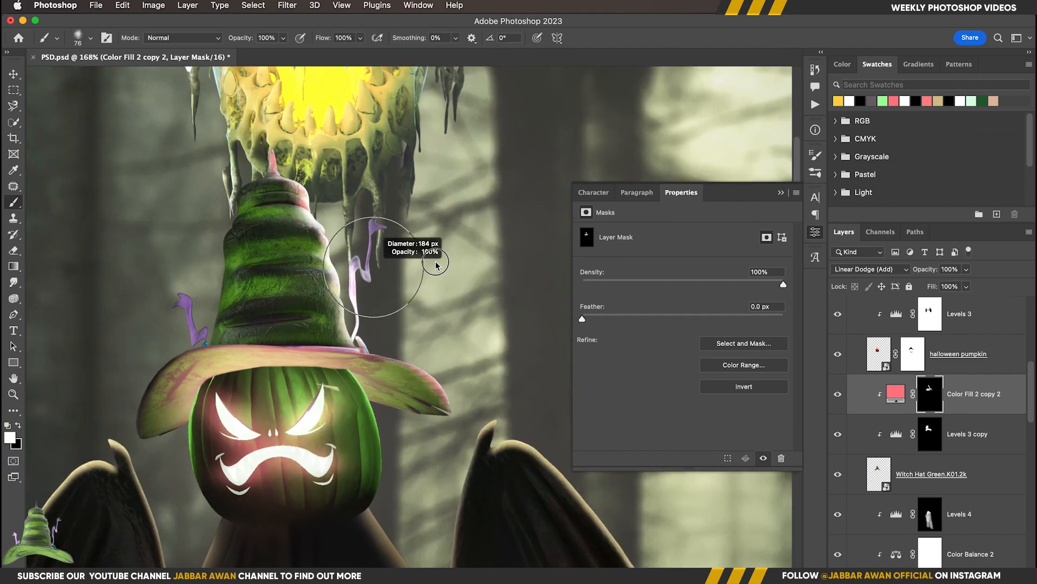
left_click_drag(305, 216, 373, 227)
left_click_drag(395, 293, 281, 293)
mouse_move(418, 285)
left_mouse_down()
mouse_move(456, 285)
mouse_move(421, 285)
left_mouse_up()
- Activate Layer 1 below Group 1, undo the trial dab, and prepare a brush about 3280 px wide at 11% opacity
left_click_drag(500, 296, 493, 323)
scroll(968, 440, "down", 8)
scroll(967, 439, "up", 2)
left_click(918, 399)
scroll(907, 423, "down", 6)
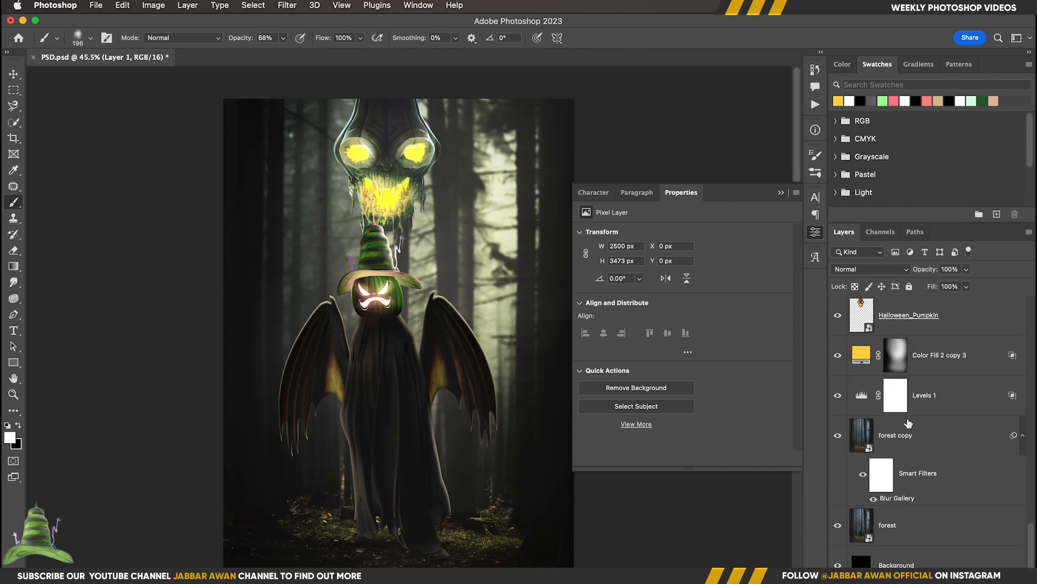
scroll(905, 423, "up", 14)
scroll(905, 423, "up", 10)
left_click_drag(373, 390, 487, 386)
left_click(297, 379)
key("super+z")
left_click_drag(322, 370, 530, 359)
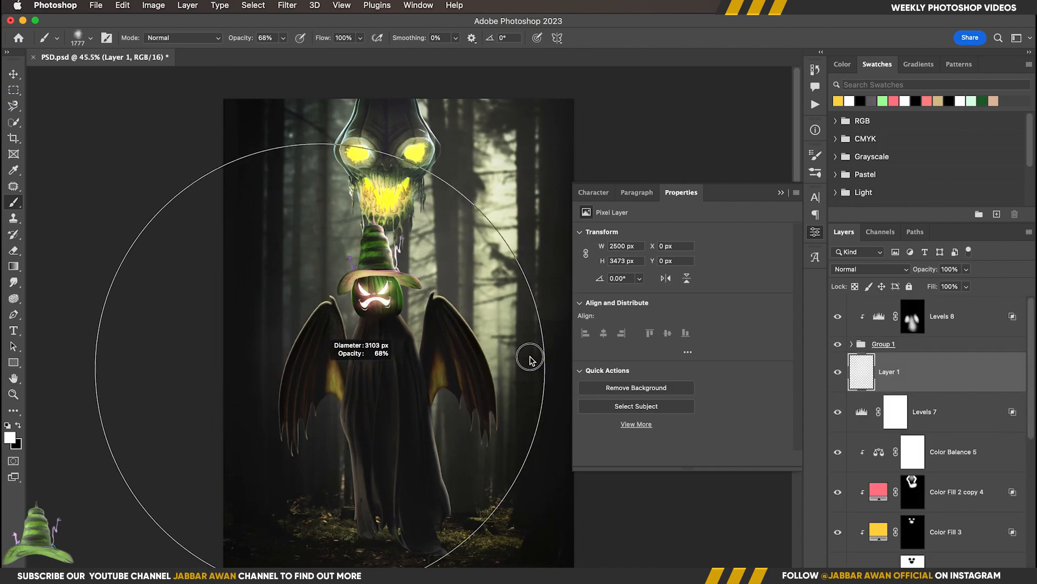
key("1")
key("1")
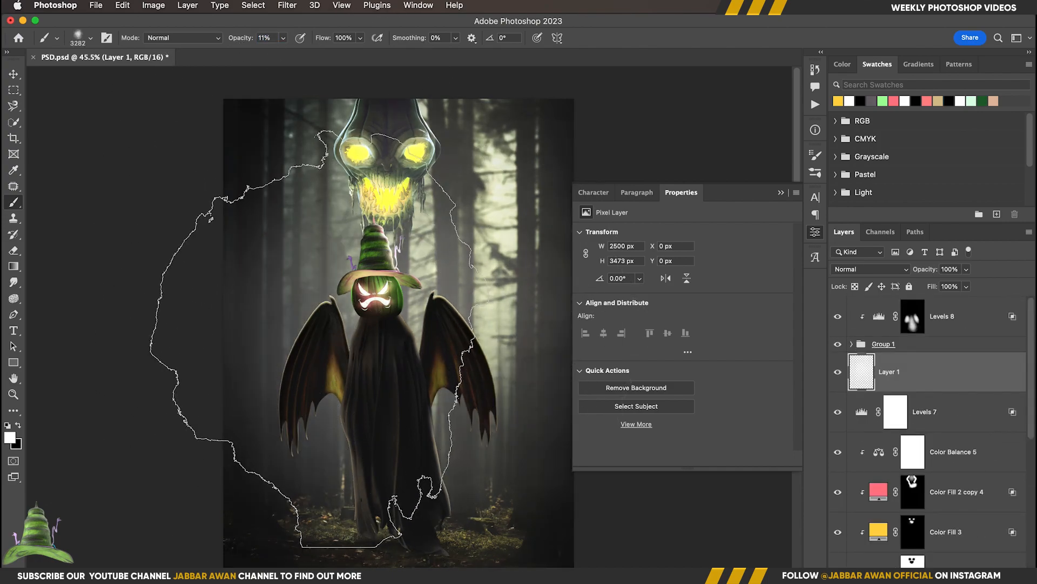
- Rotate the brush to 90° and dab white fog on Layer 1 across the forest behind the figure
right_click(390, 258)
key("Return")
left_click_drag(390, 346, 346, 367, "ctrl+alt")
scroll(347, 373, "right", 2)
left_click(347, 377)
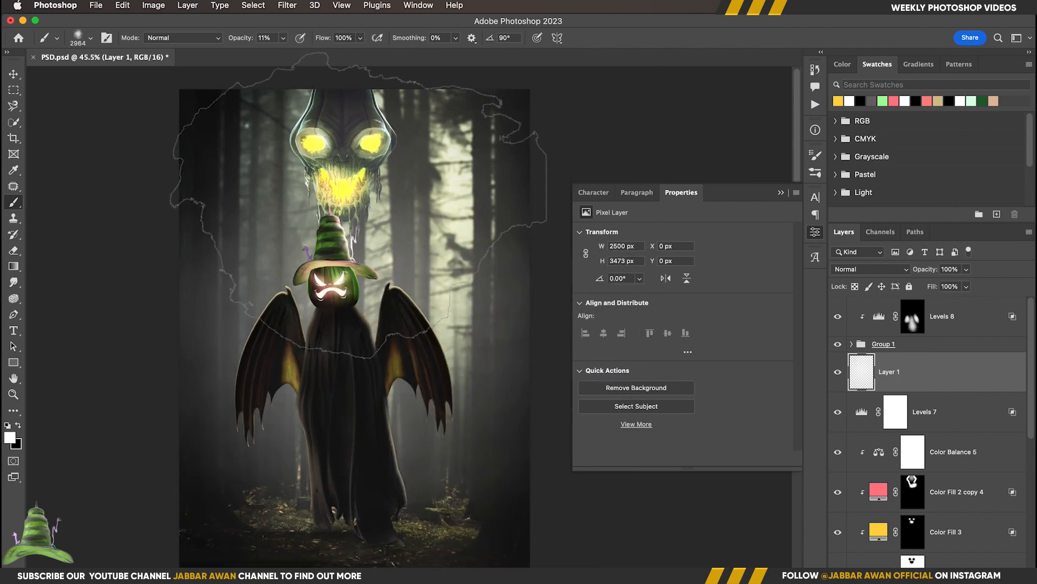
left_click(359, 211)
- Add a mask to Layer 1 and paint black at 11% and 17% opacity over the ground to fade the fog
scroll(368, 378, "down", 2)
left_click(913, 574)
left_click_drag(405, 540, 354, 540, "ctrl+alt")
key("x")
left_click(297, 540)
left_click(350, 541)
scroll(346, 518, "down", 2)
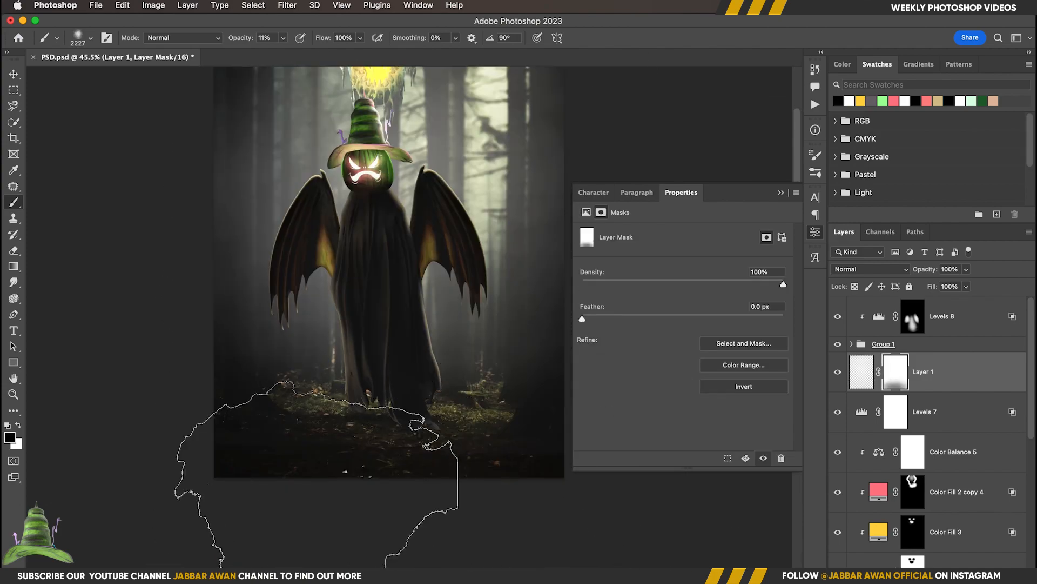
left_click(243, 40)
left_click_drag(243, 42, 246, 42)
left_click(323, 439)
scroll(357, 379, "up", 1)
left_click_drag(389, 313, 393, 313, "super")
scroll(393, 312, "up", 3)
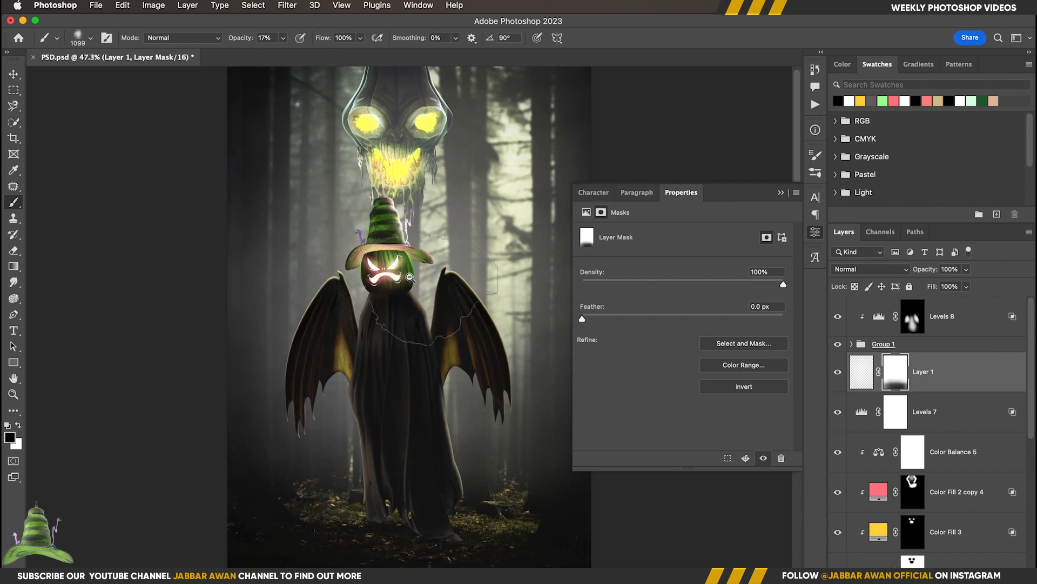
- Add a Levels adjustment clipped to Layer 1 with its white output level at 124
key("v")
left_click(953, 326)
left_click(864, 373)
left_click(932, 574)
left_click(960, 371)
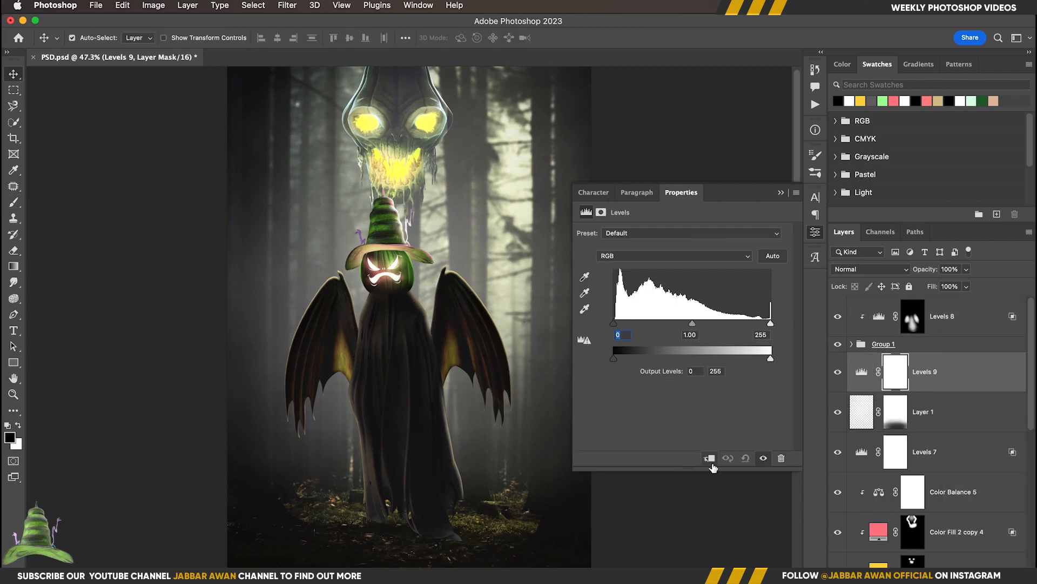
left_click_drag(771, 359, 613, 358)
left_click_drag(701, 358, 689, 359)
- Compare the image with and without Layer 1, Levels 7 and Levels 9
left_click(837, 414)
left_click(837, 413)
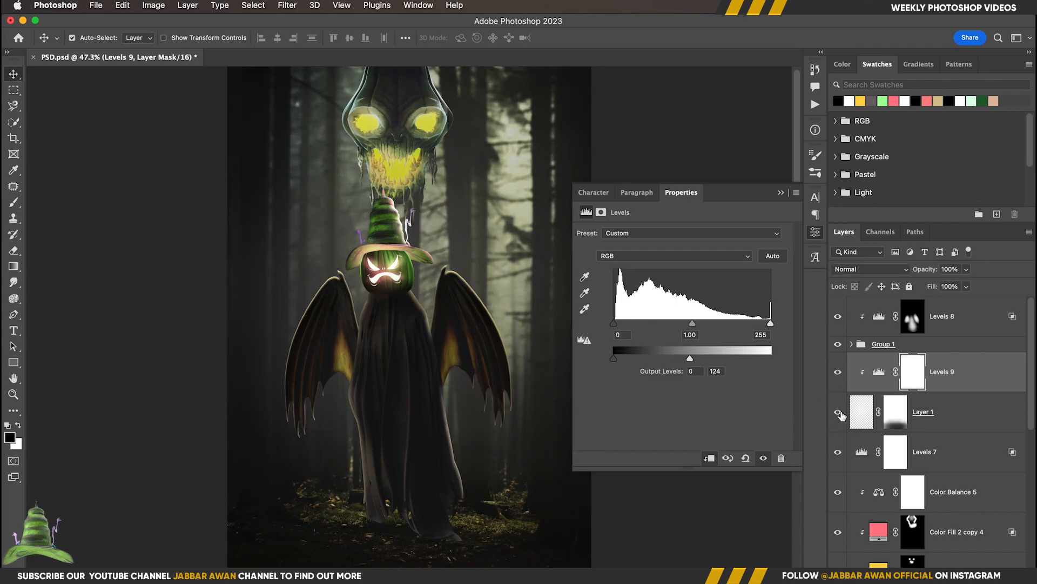
left_click(838, 454)
left_click(838, 454)
left_click(839, 454)
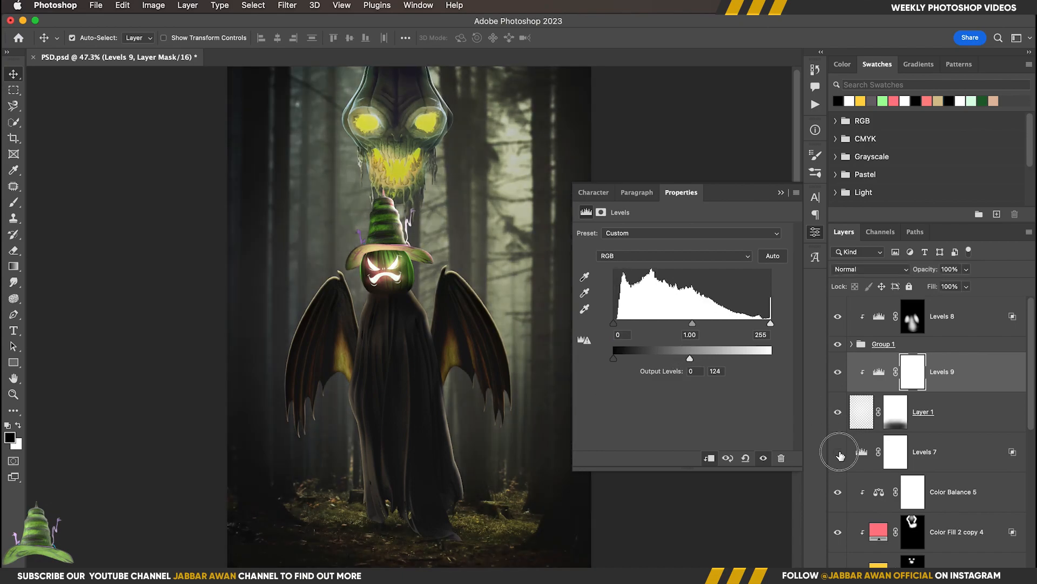
left_click(839, 454)
left_click(836, 373)
left_click(837, 373)
- Adjust Layer 1's Blend If highlight slider in its blending options and compare the image with and without the layer
left_click(870, 413)
left_click_drag(397, 375, 375, 373)
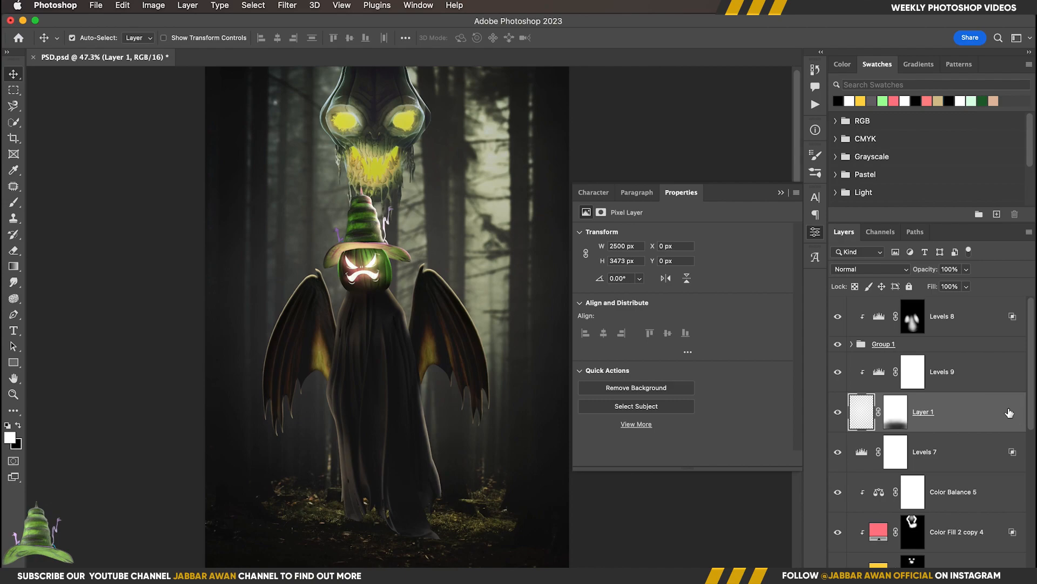
double_click(1008, 413)
left_click_drag(881, 362, 839, 362)
left_click_drag(841, 362, 847, 362)
left_click(999, 145)
left_click(838, 412)
left_click(838, 411)
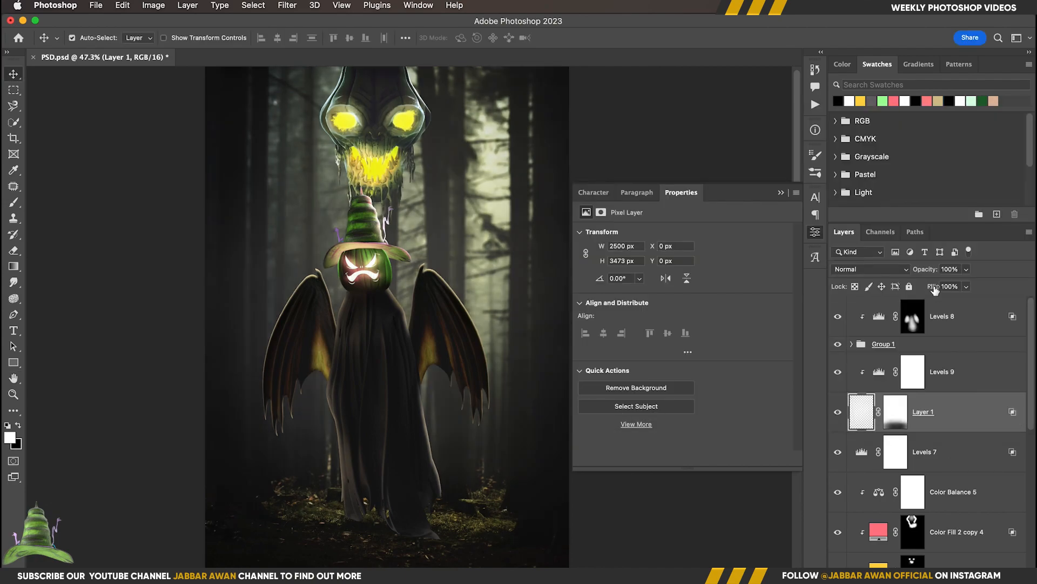
- Lower Layer 1's fill slightly and compare the image with and without Levels 9
left_click_drag(934, 288, 921, 288)
left_click(838, 373)
left_click(838, 373)
left_click(879, 373)
- Duplicate the wings' Color Fill 1 above Color Balance 3 and change the copy's color to pink
left_click_drag(440, 381, 447, 390)
left_click(453, 392)
scroll(473, 295, "up", 5)
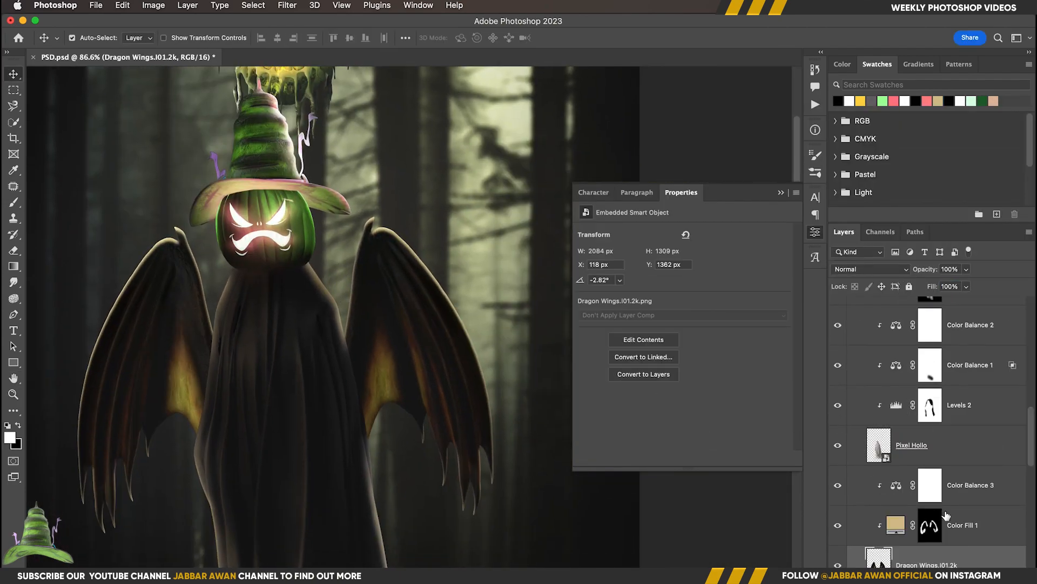
scroll(946, 514, "down", 3)
left_click(982, 457)
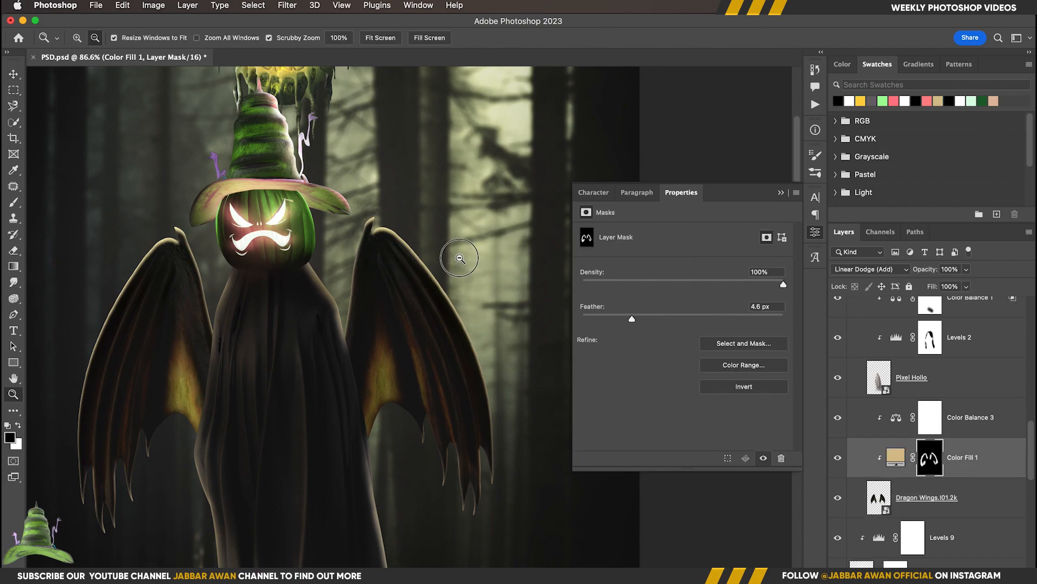
left_click_drag(459, 257, 473, 256)
left_click_drag(979, 462, 970, 400)
left_click(880, 417)
left_click(895, 100)
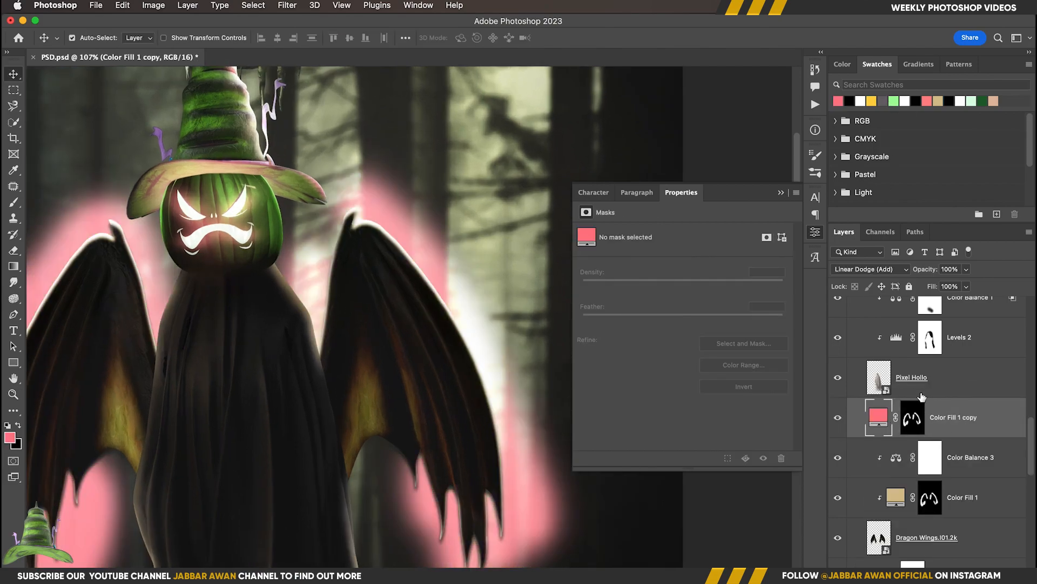
- Fill the mask of Color Fill 1 copy with black and choose a soft round brush for painting white on it
left_click(914, 417)
key("super+BackSpace")
key("b")
mouse_move(437, 292)
left_mouse_down()
mouse_move(432, 302)
mouse_move(257, 275)
left_mouse_up()
left_click(91, 37)
left_click(24, 175)
left_click(65, 195)
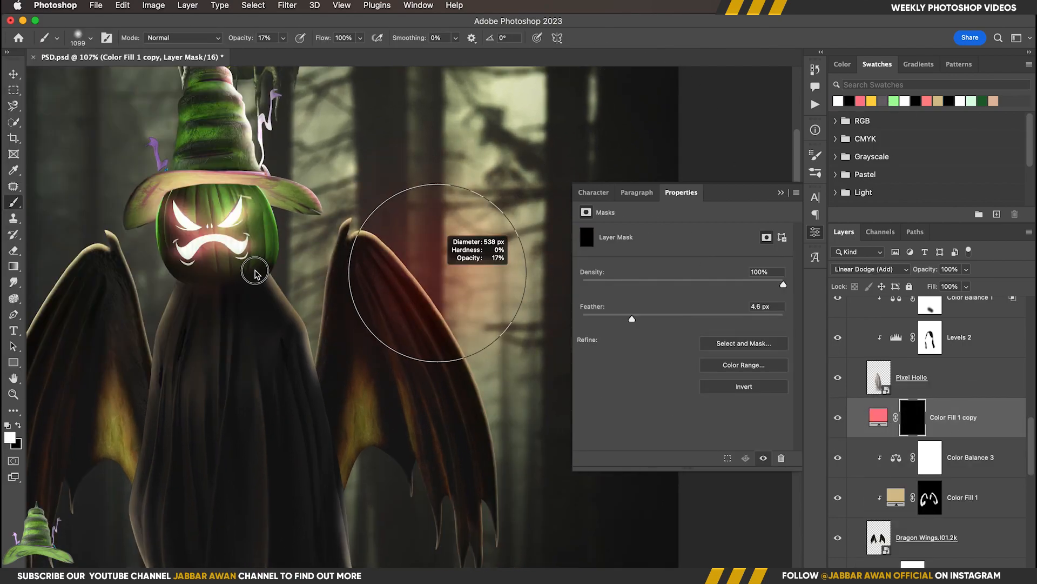
- Paint white at 11% opacity on the mask of Color Fill 1 copy along the outer edges of the wings
left_click_drag(367, 232, 465, 354)
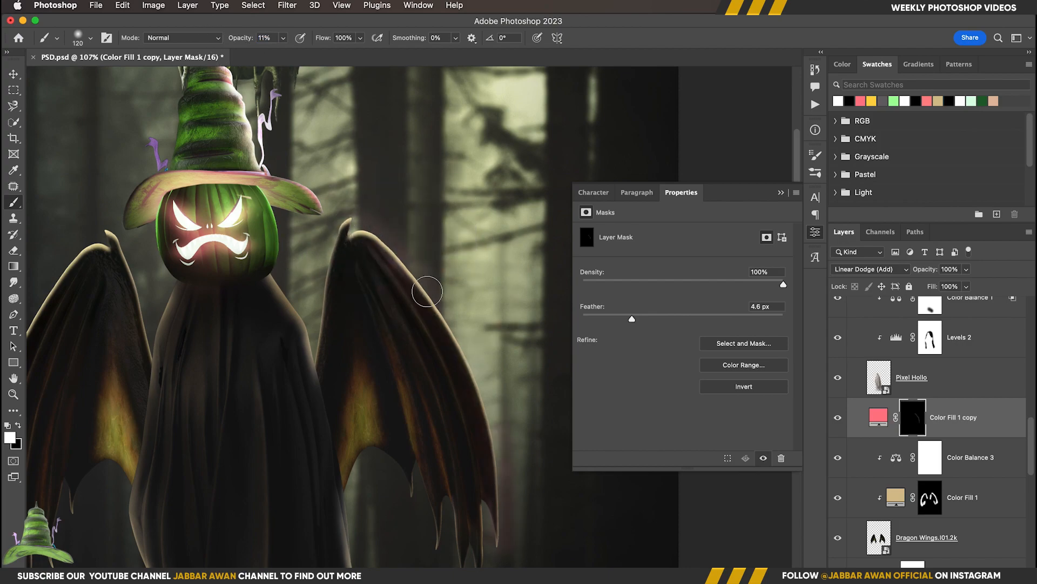
left_click_drag(296, 198, 268, 142)
left_click_drag(268, 184, 356, 287)
left_click_drag(210, 346, 240, 433)
mouse_move(167, 355)
left_mouse_down()
mouse_move(135, 355)
mouse_move(258, 259)
left_mouse_up()
scroll(181, 361, "down", 2)
left_click_drag(262, 238, 168, 359)
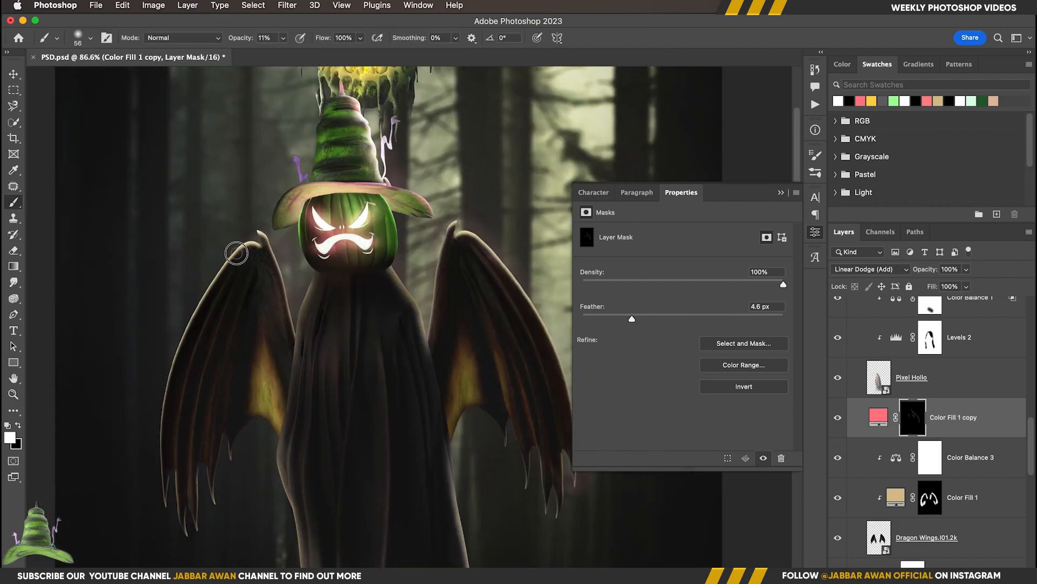
key("super+z")
left_click_drag(263, 231, 188, 329)
- Extend the pink glow around the robe, wings and hat by painting more white on the mask of Color Fill 1 copy
left_click_drag(475, 481, 426, 301)
mouse_move(440, 306)
left_mouse_down()
mouse_move(467, 306)
mouse_move(456, 305)
left_mouse_up()
key("super+z")
mouse_move(405, 278)
left_mouse_down()
mouse_move(451, 453)
mouse_move(438, 465)
left_mouse_up()
left_click_drag(330, 116, 345, 280)
scroll(345, 280, "up", 4)
left_click_drag(378, 122, 378, 248)
mouse_move(381, 247)
left_mouse_down()
mouse_move(382, 315)
mouse_move(417, 301)
mouse_move(428, 272)
left_mouse_up()
scroll(378, 241, "down", 5)
scroll(389, 319, "up", 1)
- Change the color of Color Fill 1 copy to light green and reselect its mask
left_click(878, 417)
left_click(894, 101)
mouse_move(472, 324)
left_mouse_down()
mouse_move(466, 318)
mouse_move(511, 345)
mouse_move(470, 346)
left_mouse_up()
key("super+z")
left_click(913, 417)
left_click_drag(364, 364, 406, 354)
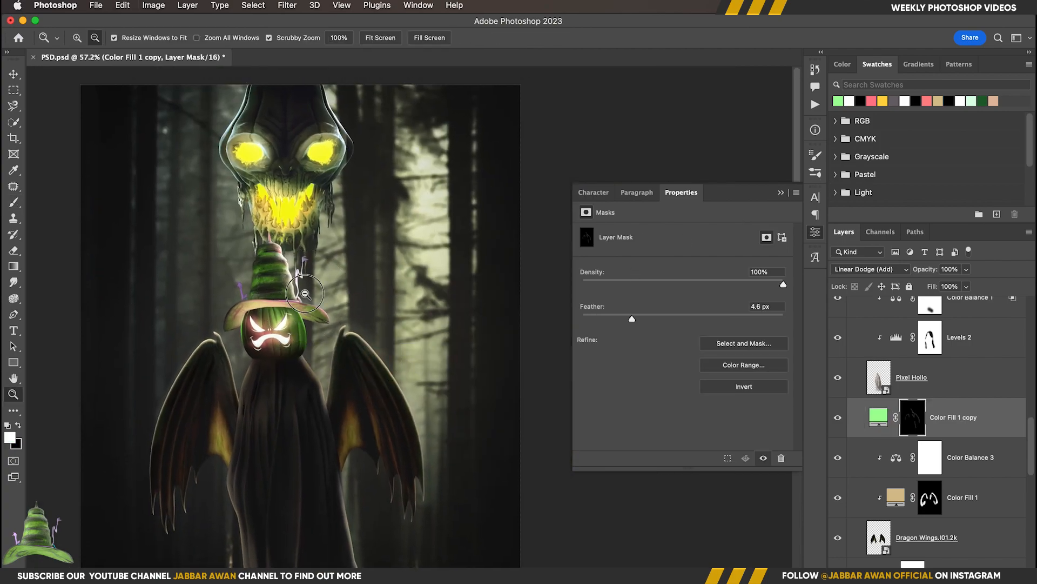
- Paint white at 11% opacity on the mask of Color Fill 1 copy to add green light over the wings and shoulders
left_click_drag(297, 318, 324, 324)
left_click_drag(415, 385, 375, 294)
left_click_drag(433, 351, 467, 435)
left_click_drag(281, 346, 461, 330)
left_click_drag(240, 281, 310, 346)
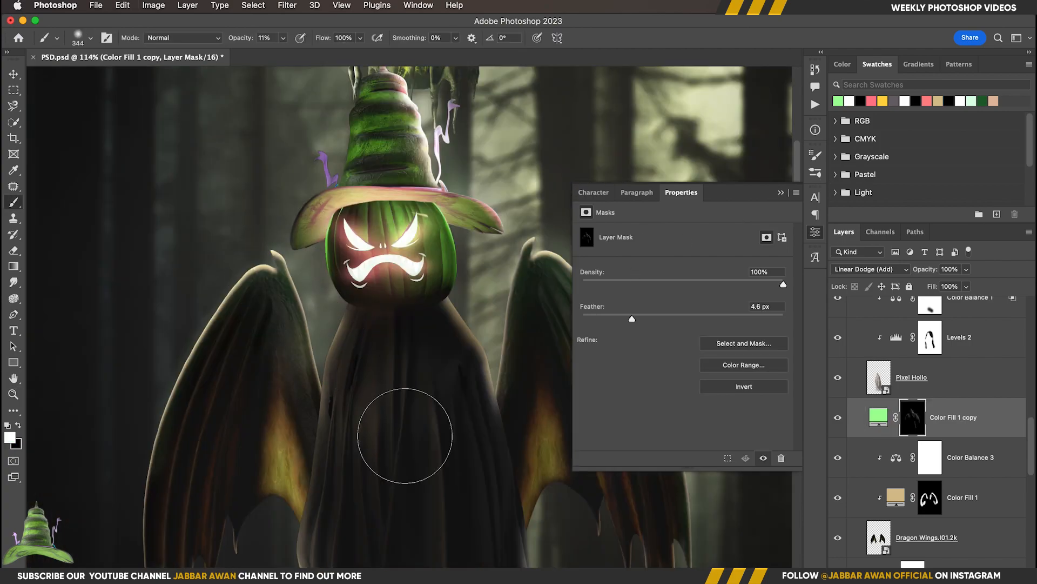
left_click_drag(405, 436, 397, 436)
left_click_drag(454, 282, 358, 260)
- Move Color Fill 1 copy to the top of Group 1 and paint black at 11% opacity on its mask around the robe
left_click_drag(982, 423, 975, 351)
left_click_drag(434, 318, 402, 318)
left_click_drag(459, 351, 501, 378)
left_click(912, 372)
key("x")
left_click_drag(452, 270, 405, 286)
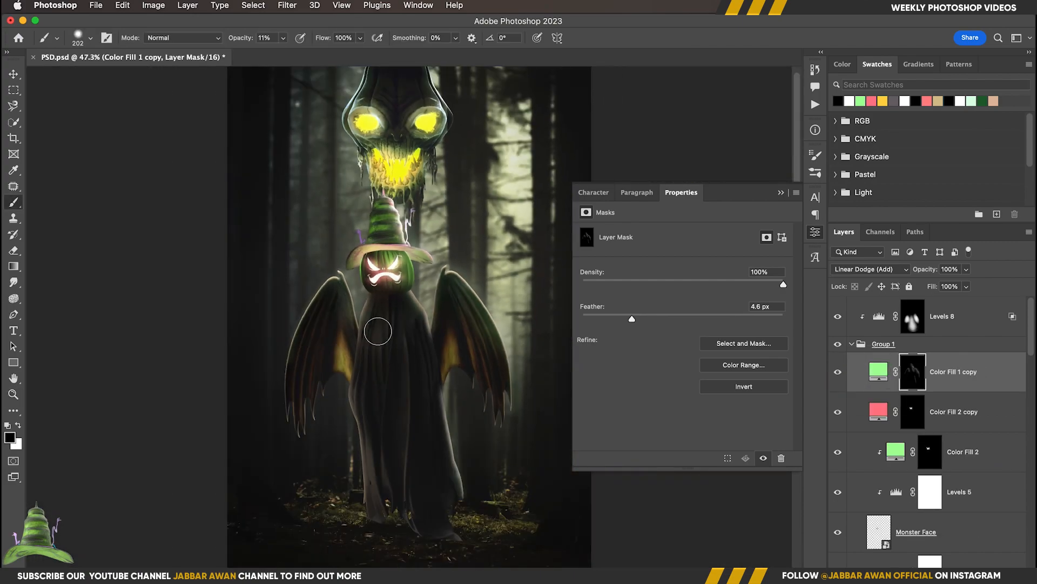
key("v")
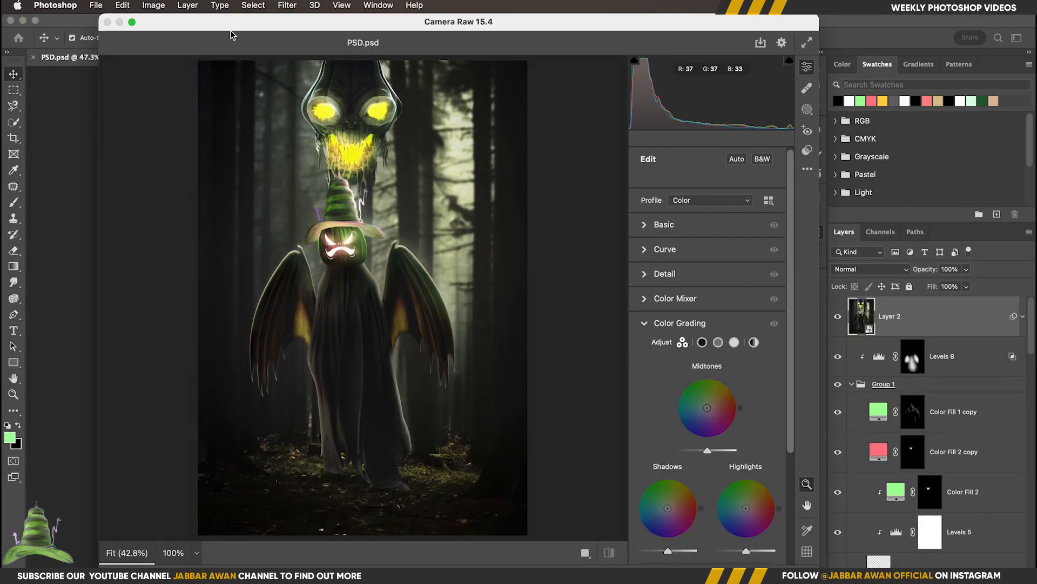
- Adjust Layer 2's temperature, tint and exposure in Camera Raw, then grade midtones green and shadows to hue 242, saturation 61
mouse_move(747, 273)
left_mouse_down()
mouse_move(732, 282)
mouse_move(756, 274)
left_mouse_up()
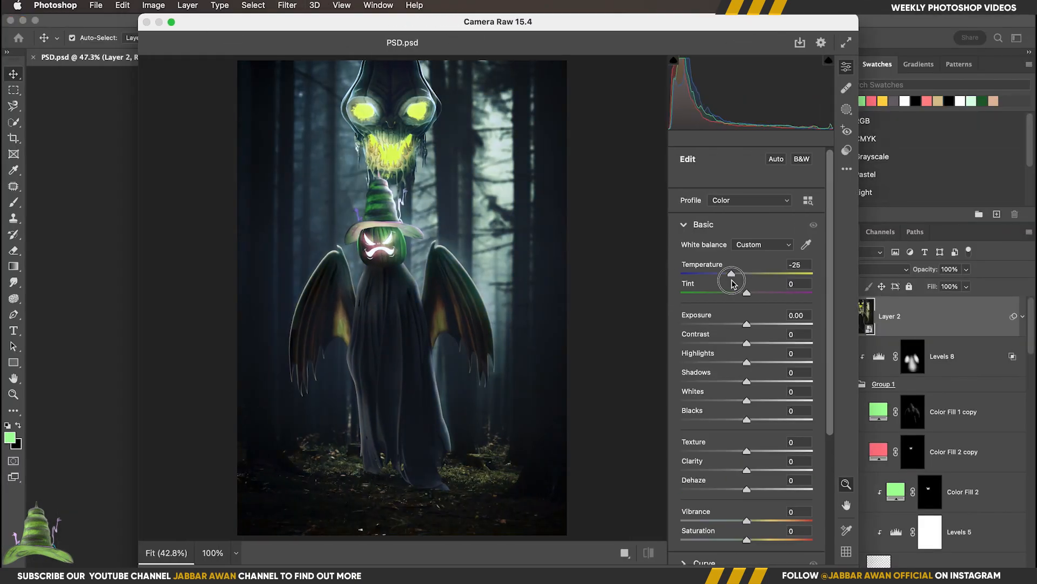
left_click_drag(746, 293, 724, 293)
left_click_drag(746, 325, 754, 325)
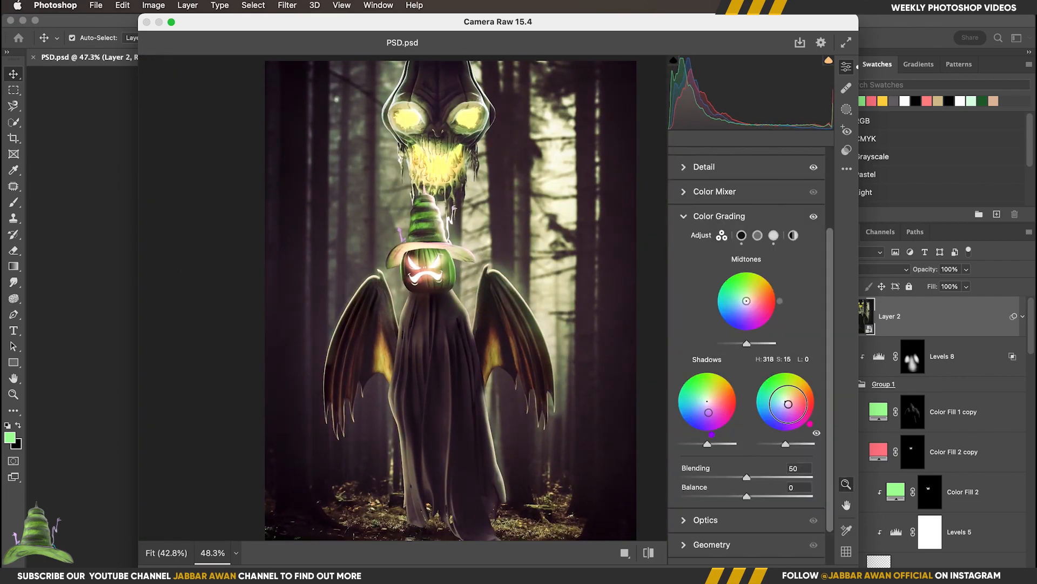
left_click_drag(708, 400, 703, 400)
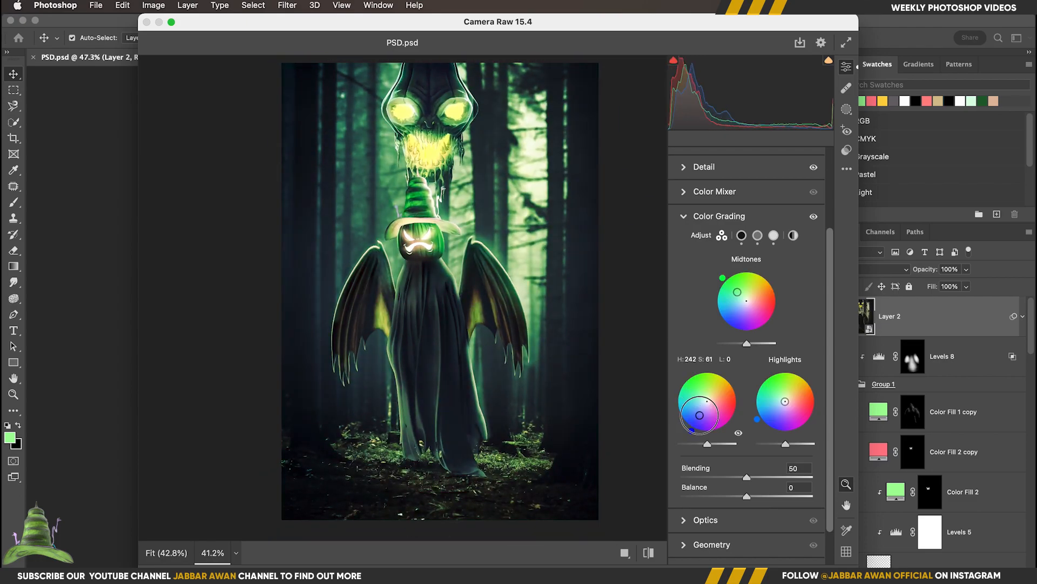